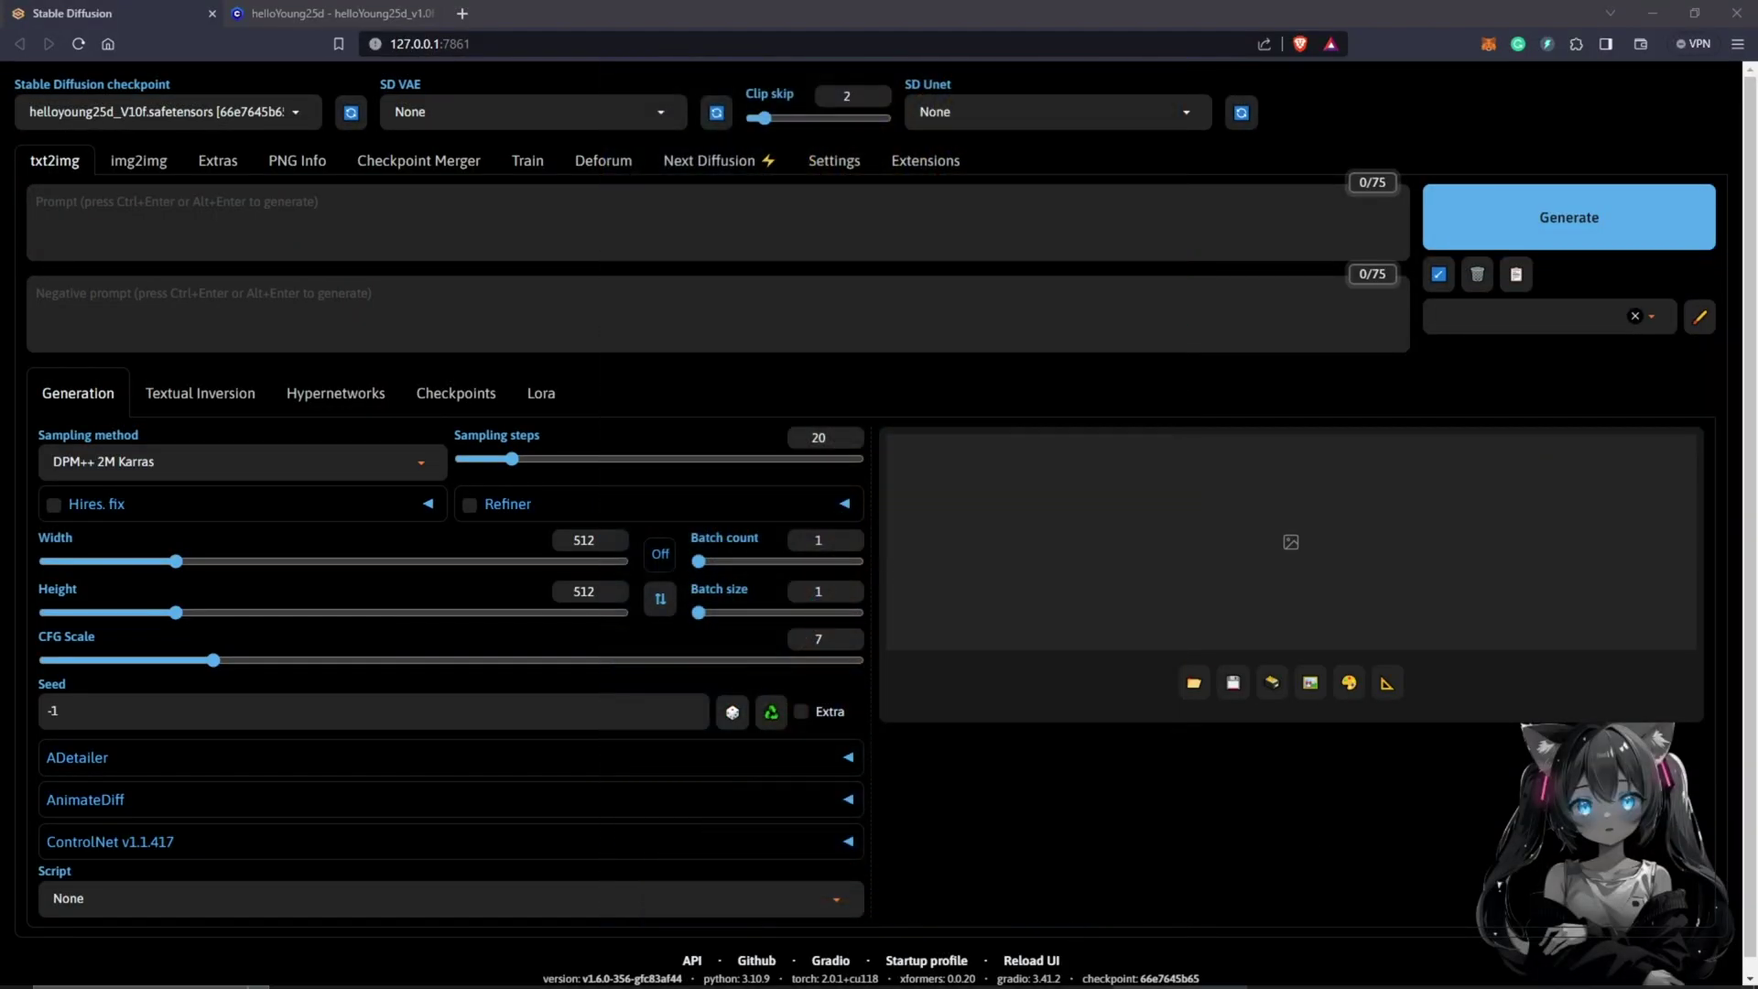
- Bring the Google Images results for 'sub zero mortal kombat' with the DeviantArt Sub-Zero artwork to the front
click(695, 976)
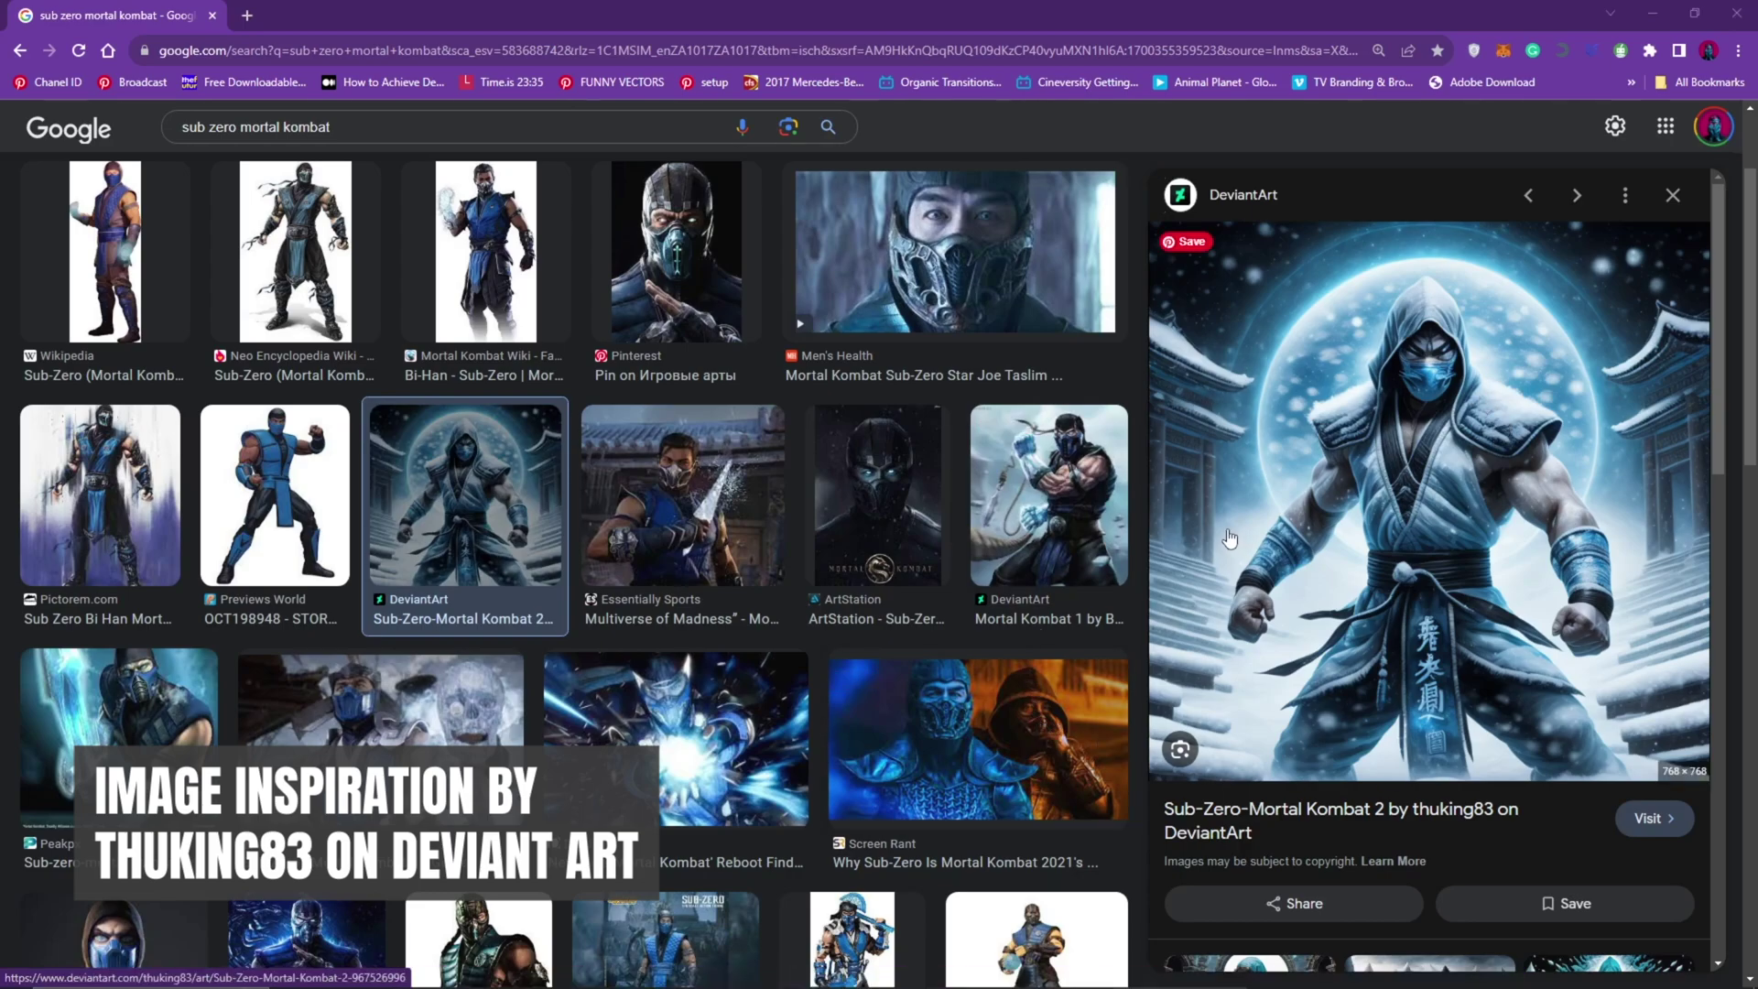
- Switch to Discord's describe-images channel showing Midjourney Bot's earlier Sub-Zero descriptions
click(423, 976)
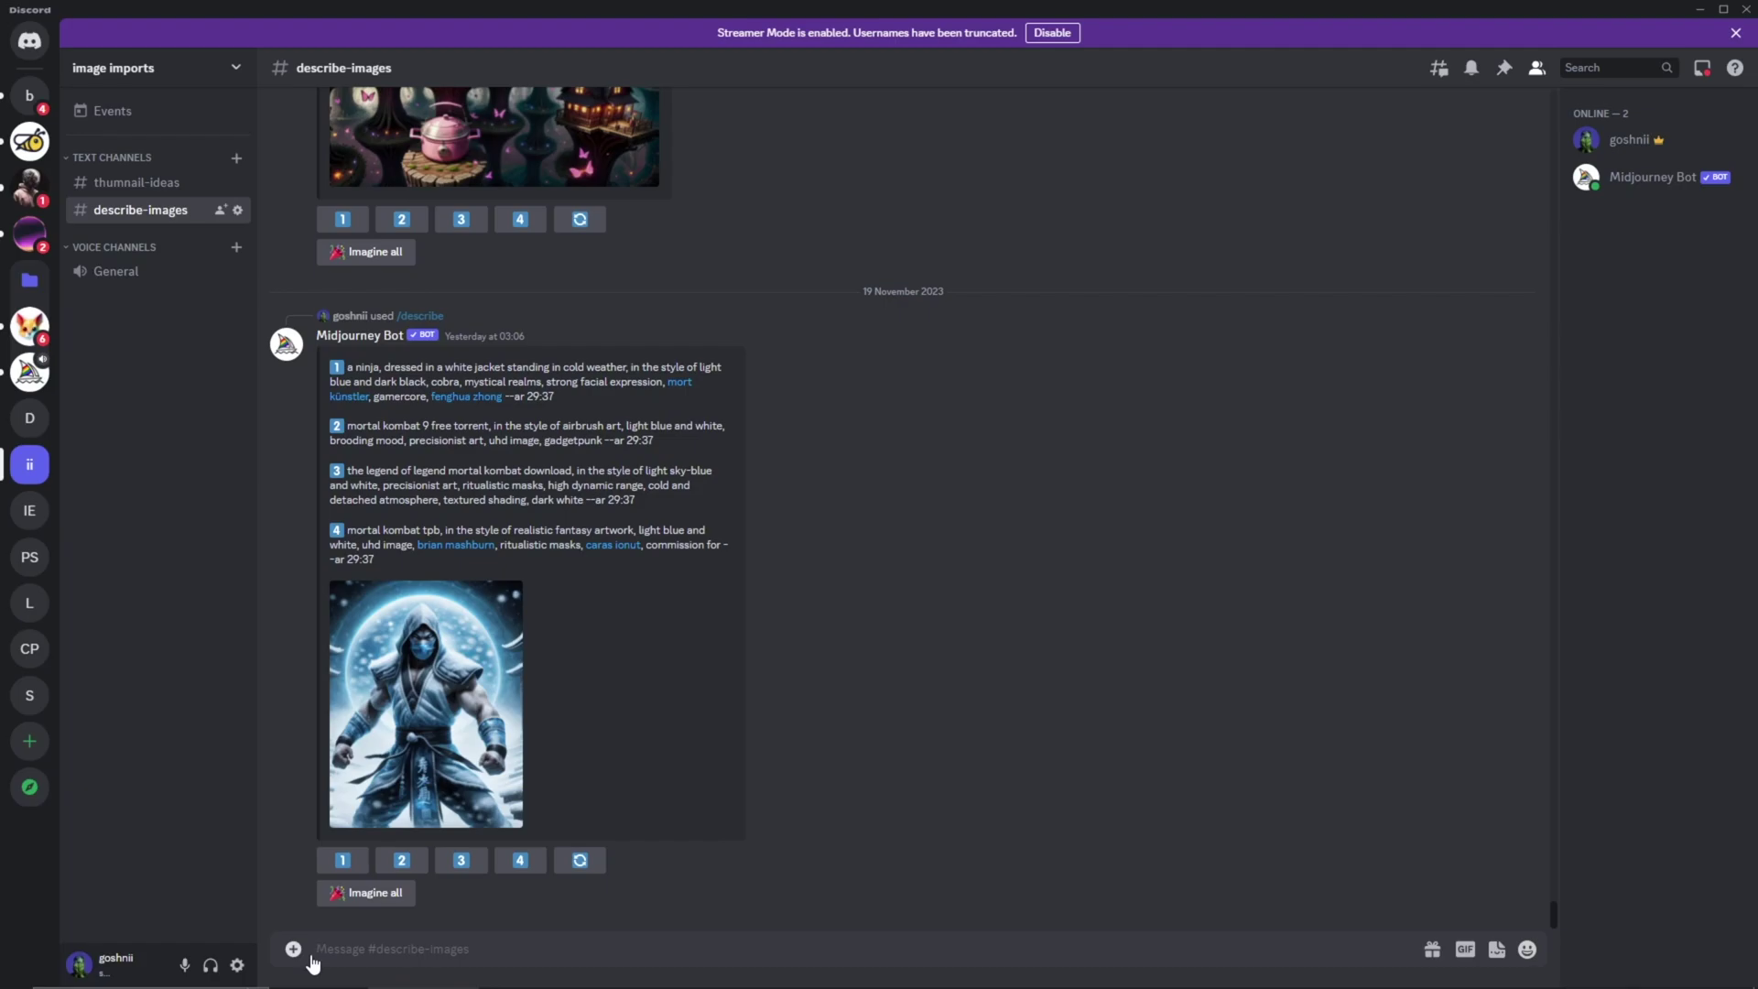
- Send the ninja image to Midjourney's /describe, then minimize Discord and the image search window
text(/de)
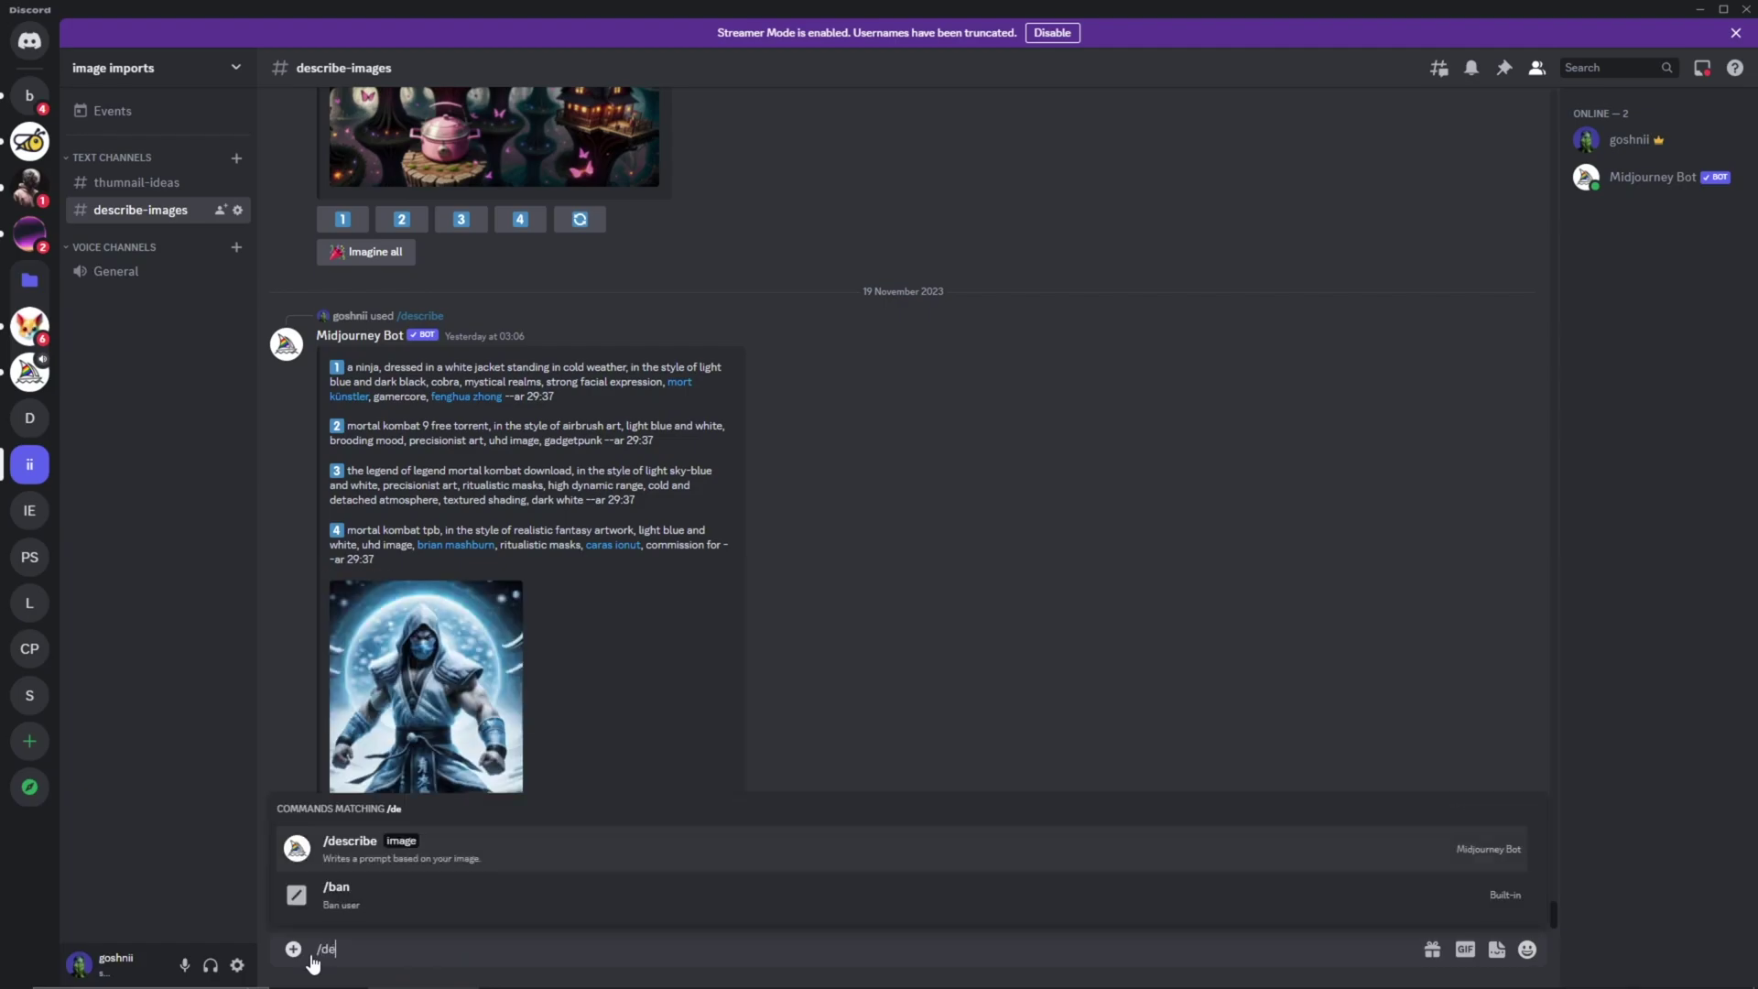
click(368, 848)
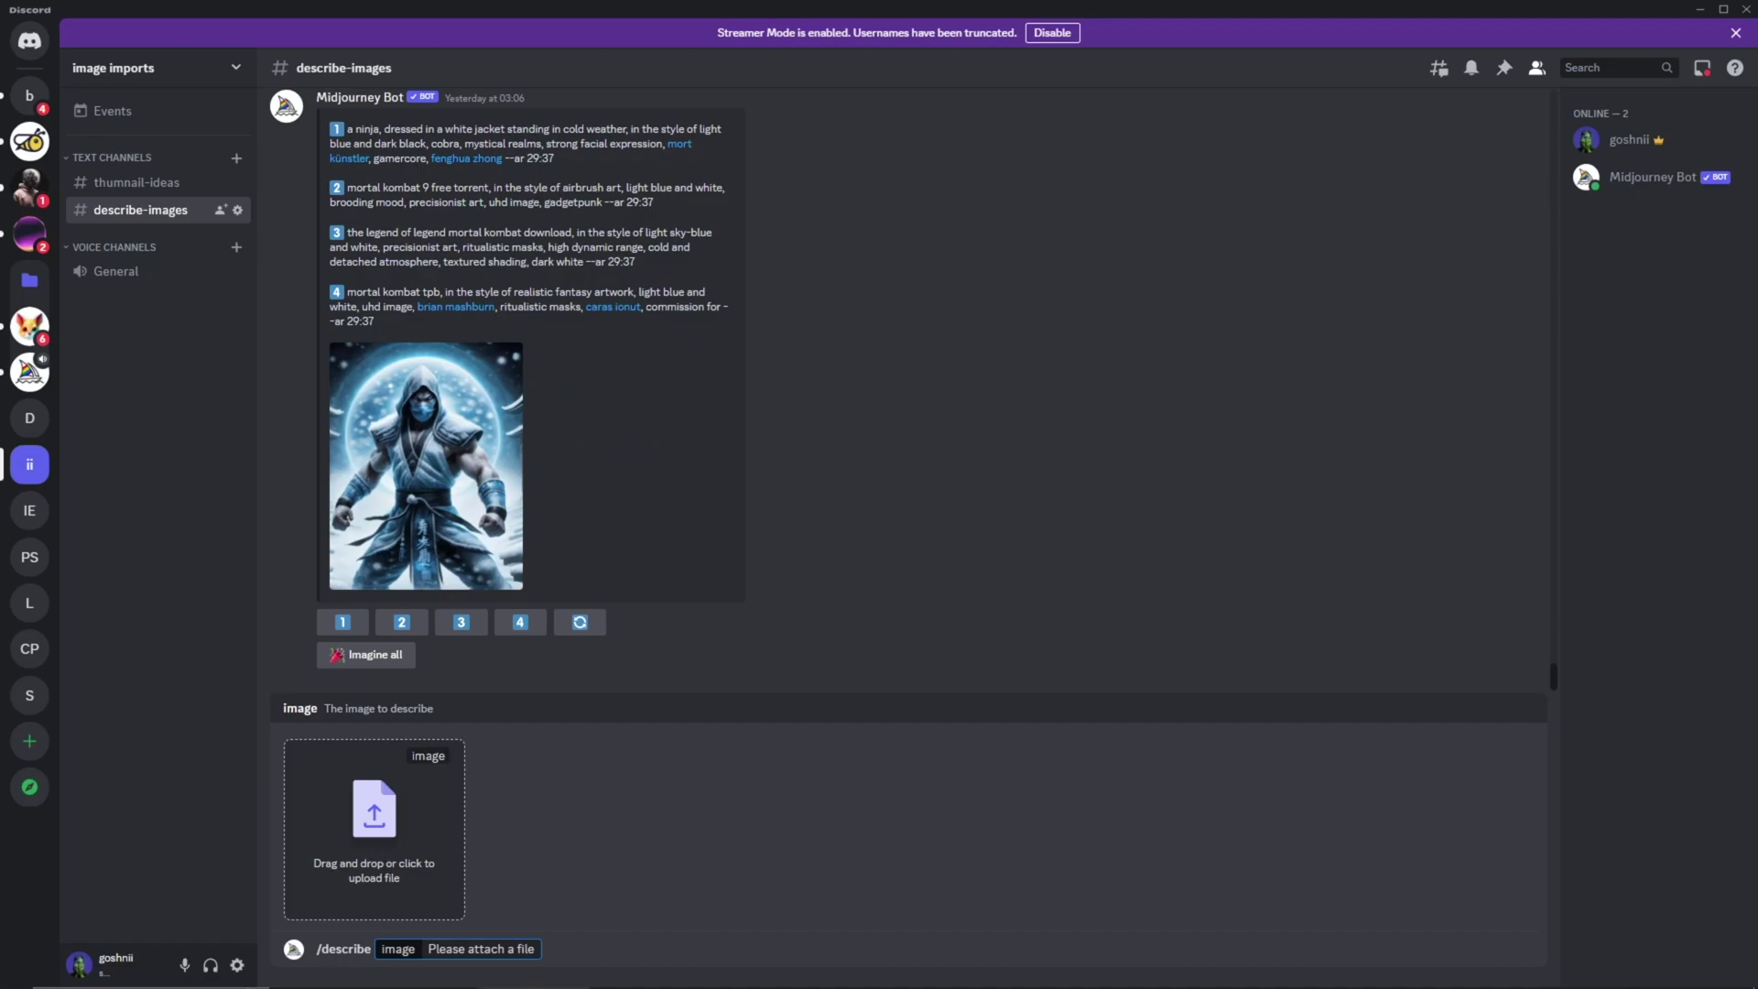
drag(426, 467, 400, 830)
click(606, 949)
key(Return)
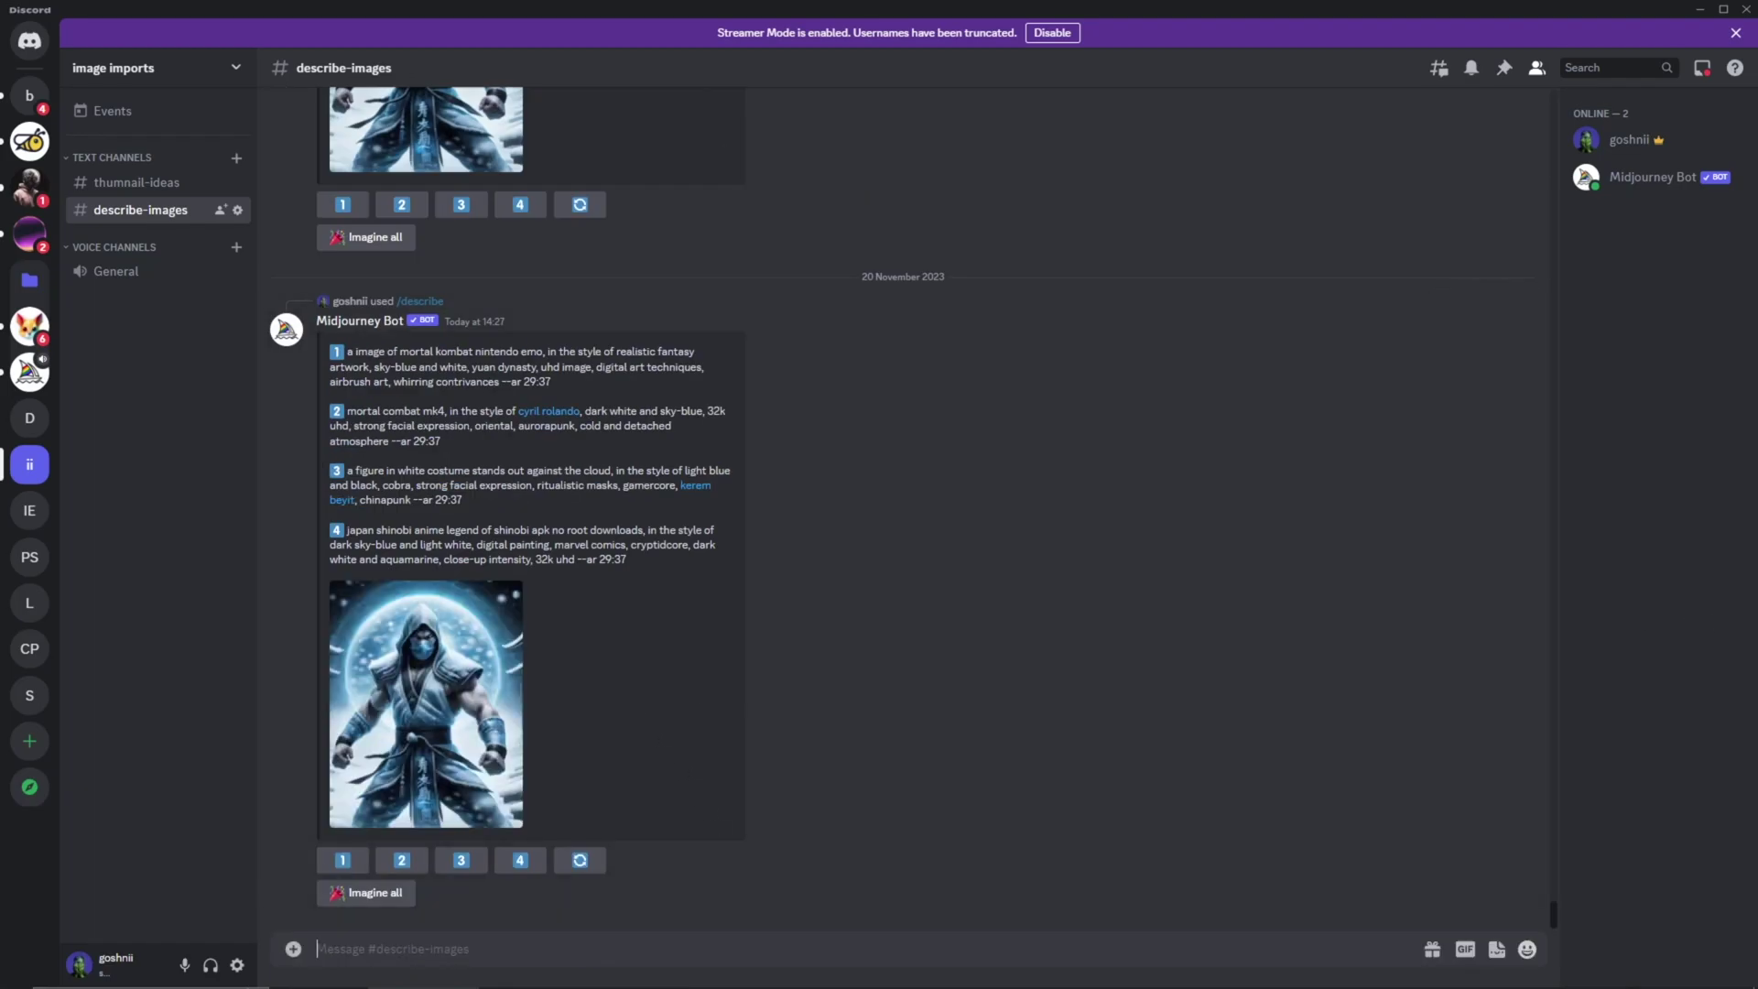
click(1699, 9)
click(1655, 14)
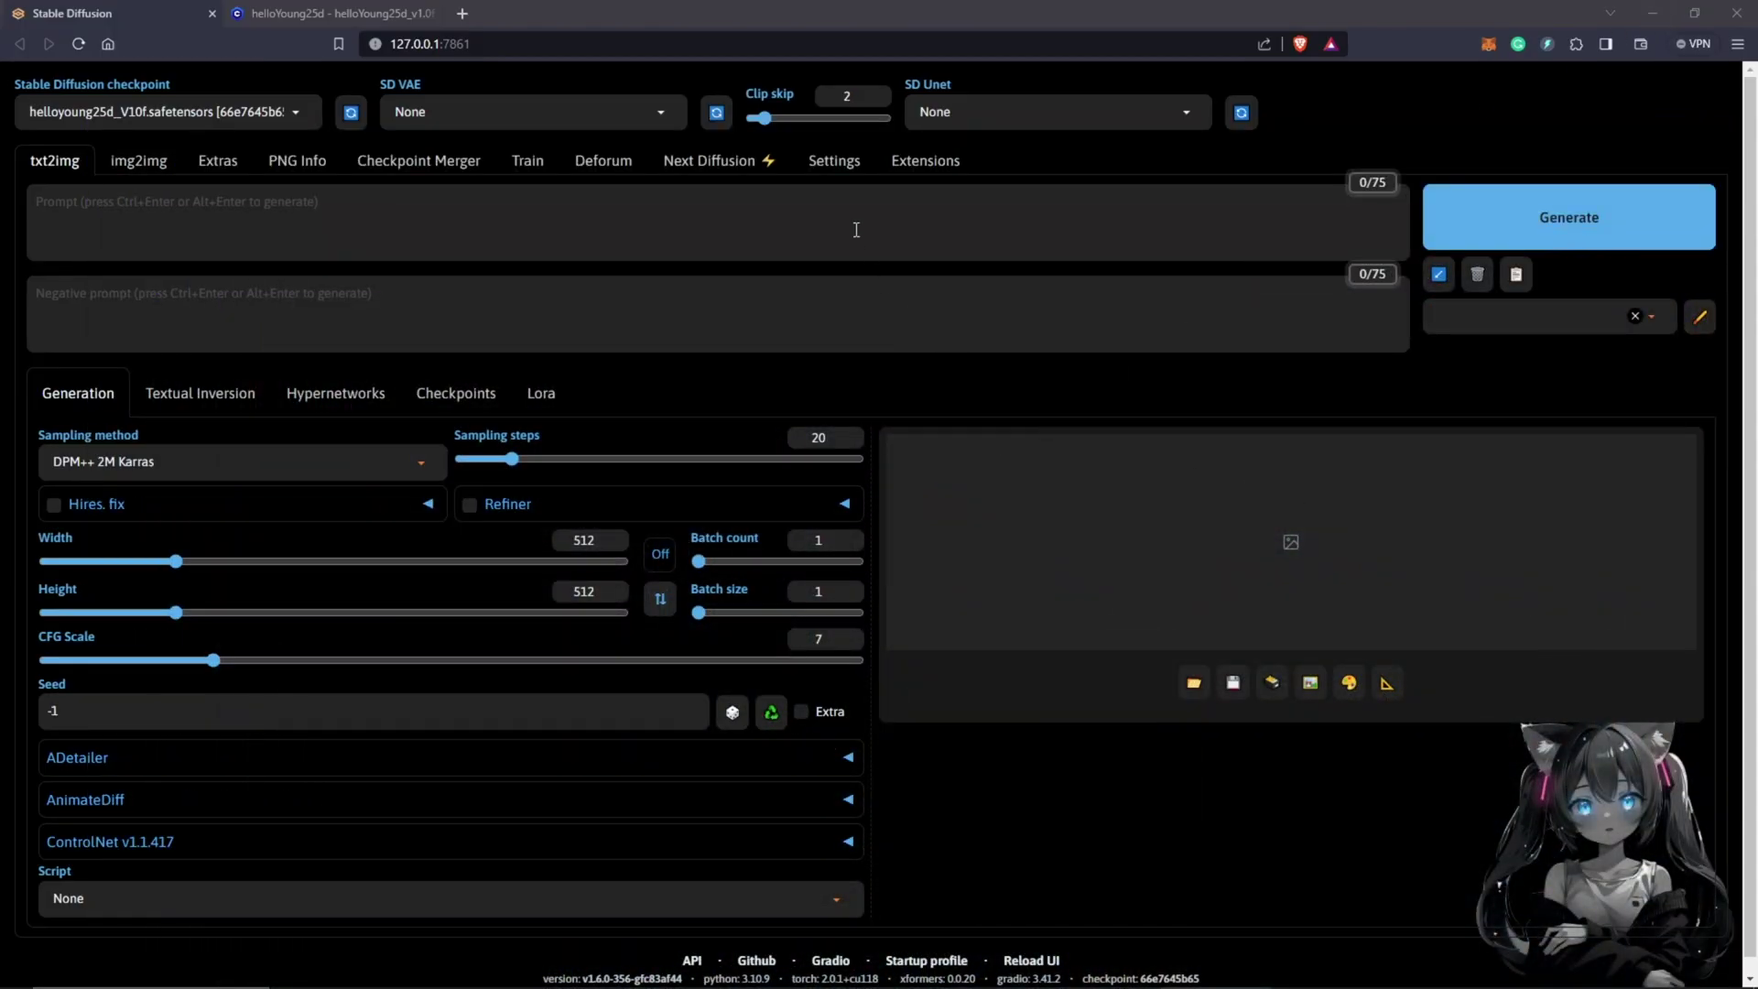
- Generate a Fantasy, Dramatic lighting, Vector Art prompt in the Prompt Generator and send it to txt2img
click(710, 162)
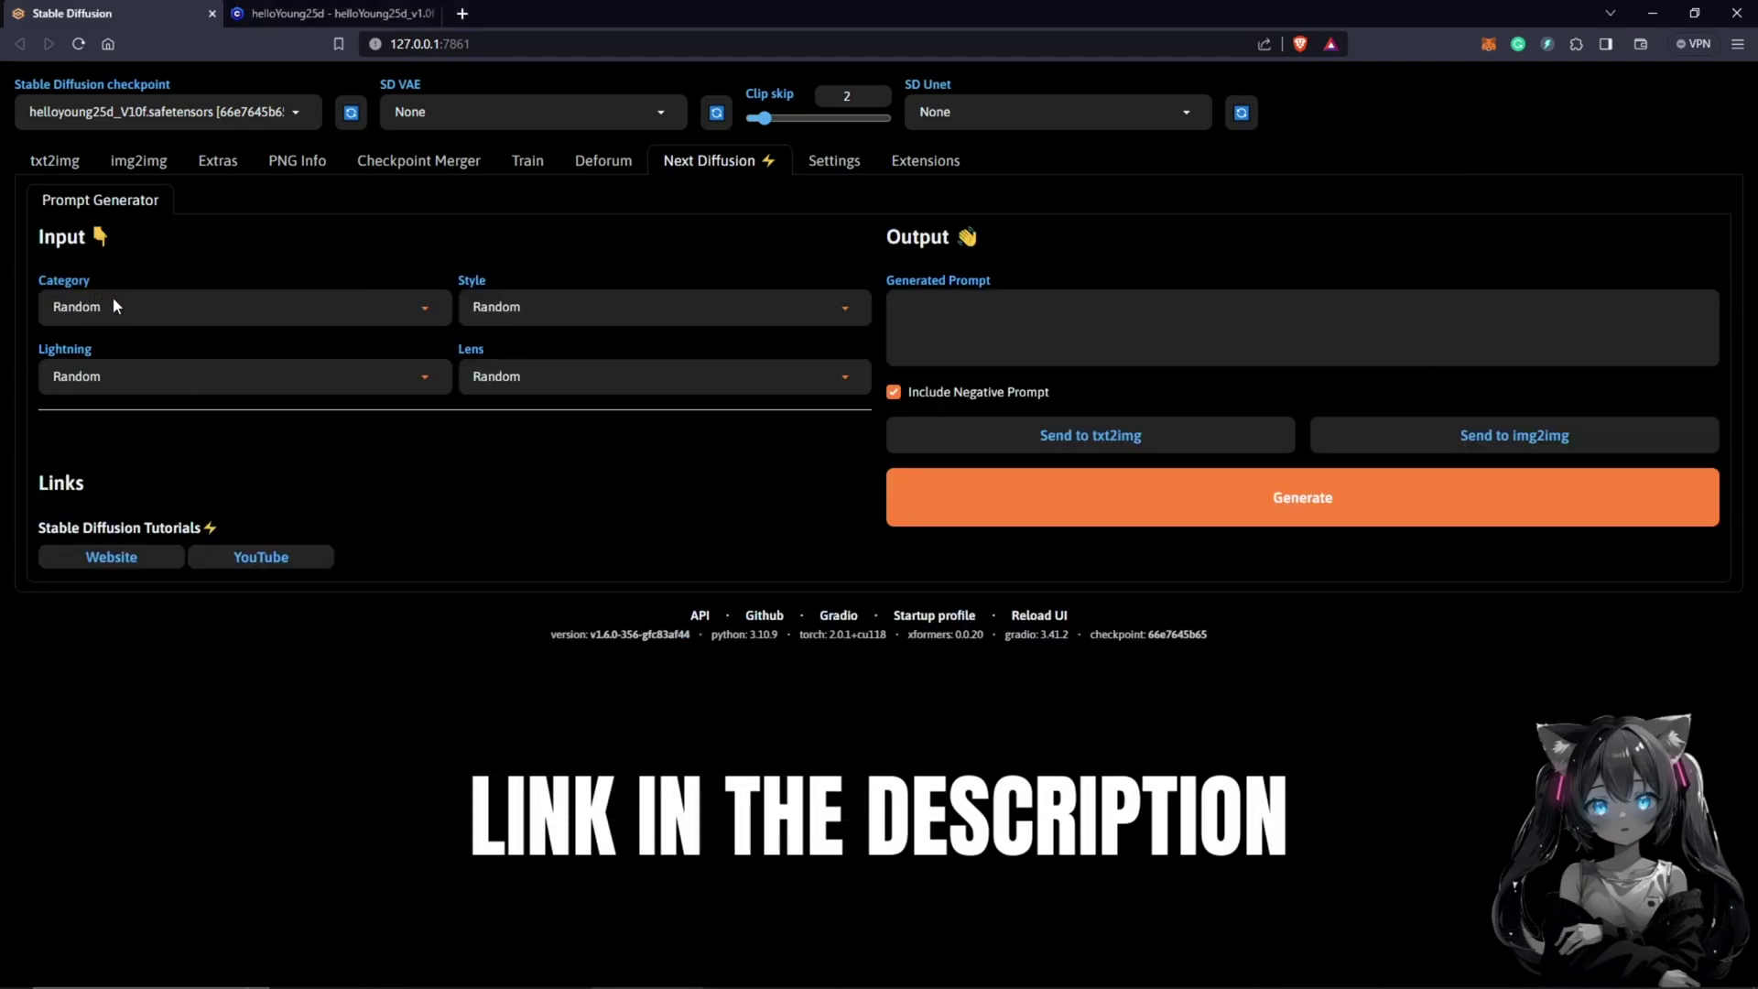
click(425, 306)
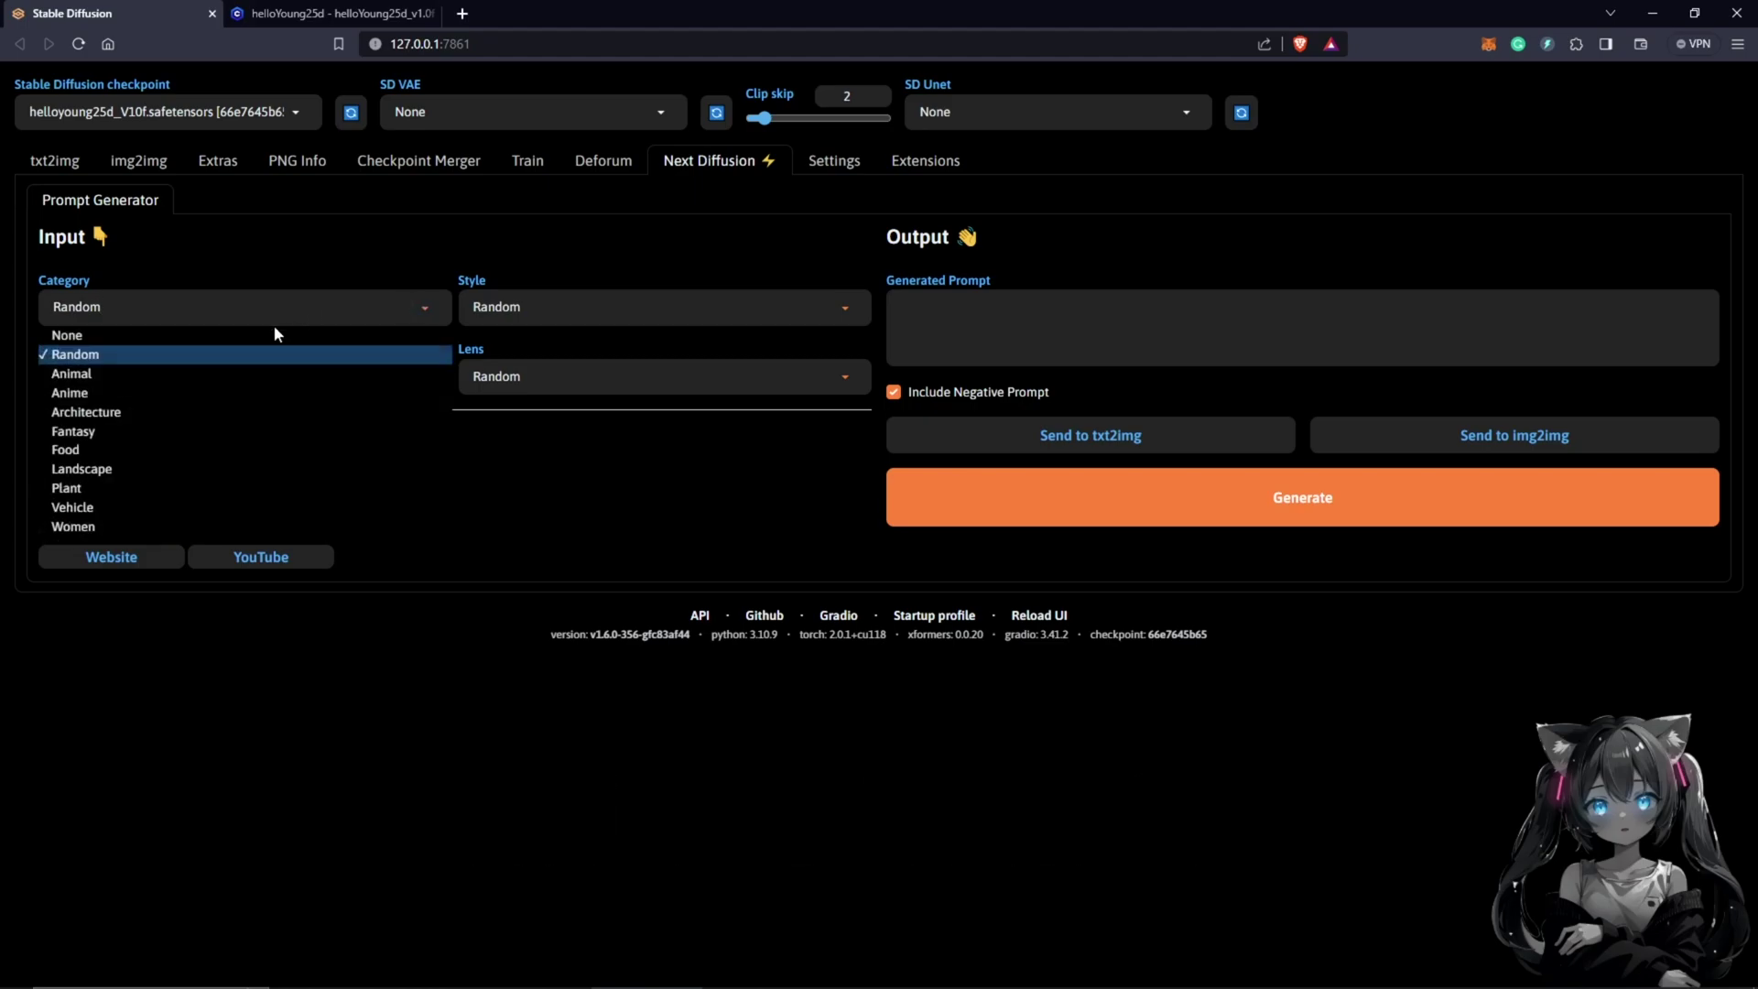
click(86, 430)
click(86, 377)
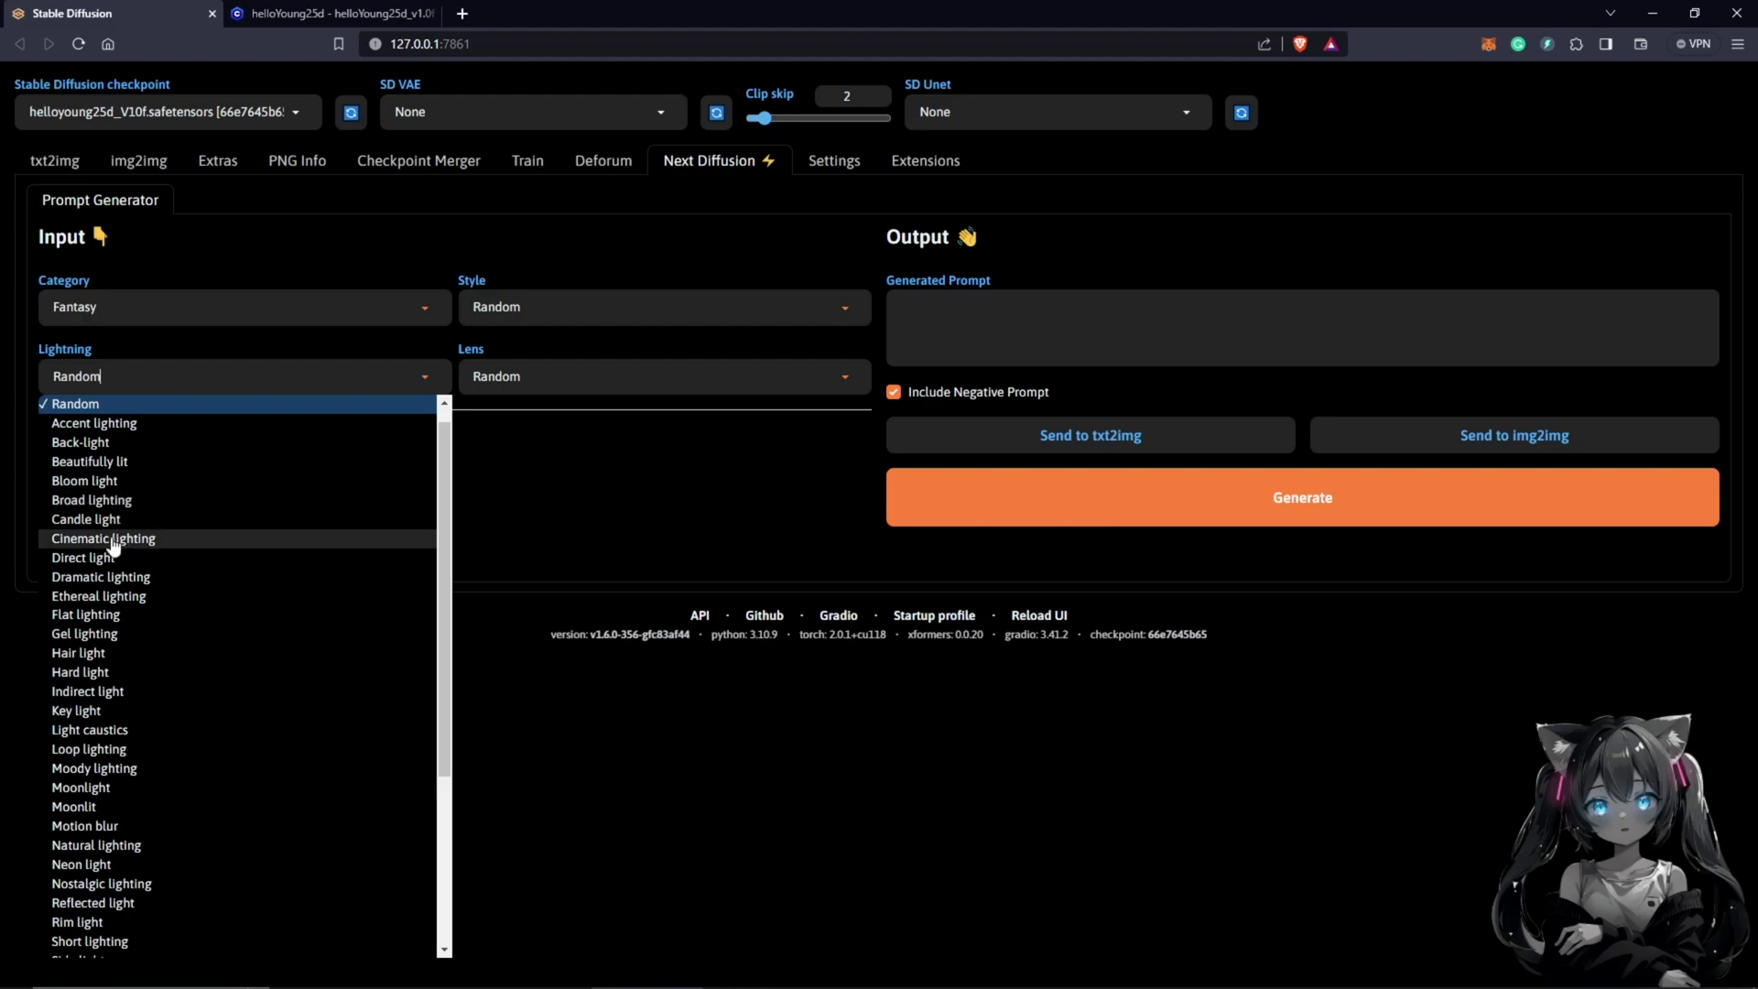
click(101, 577)
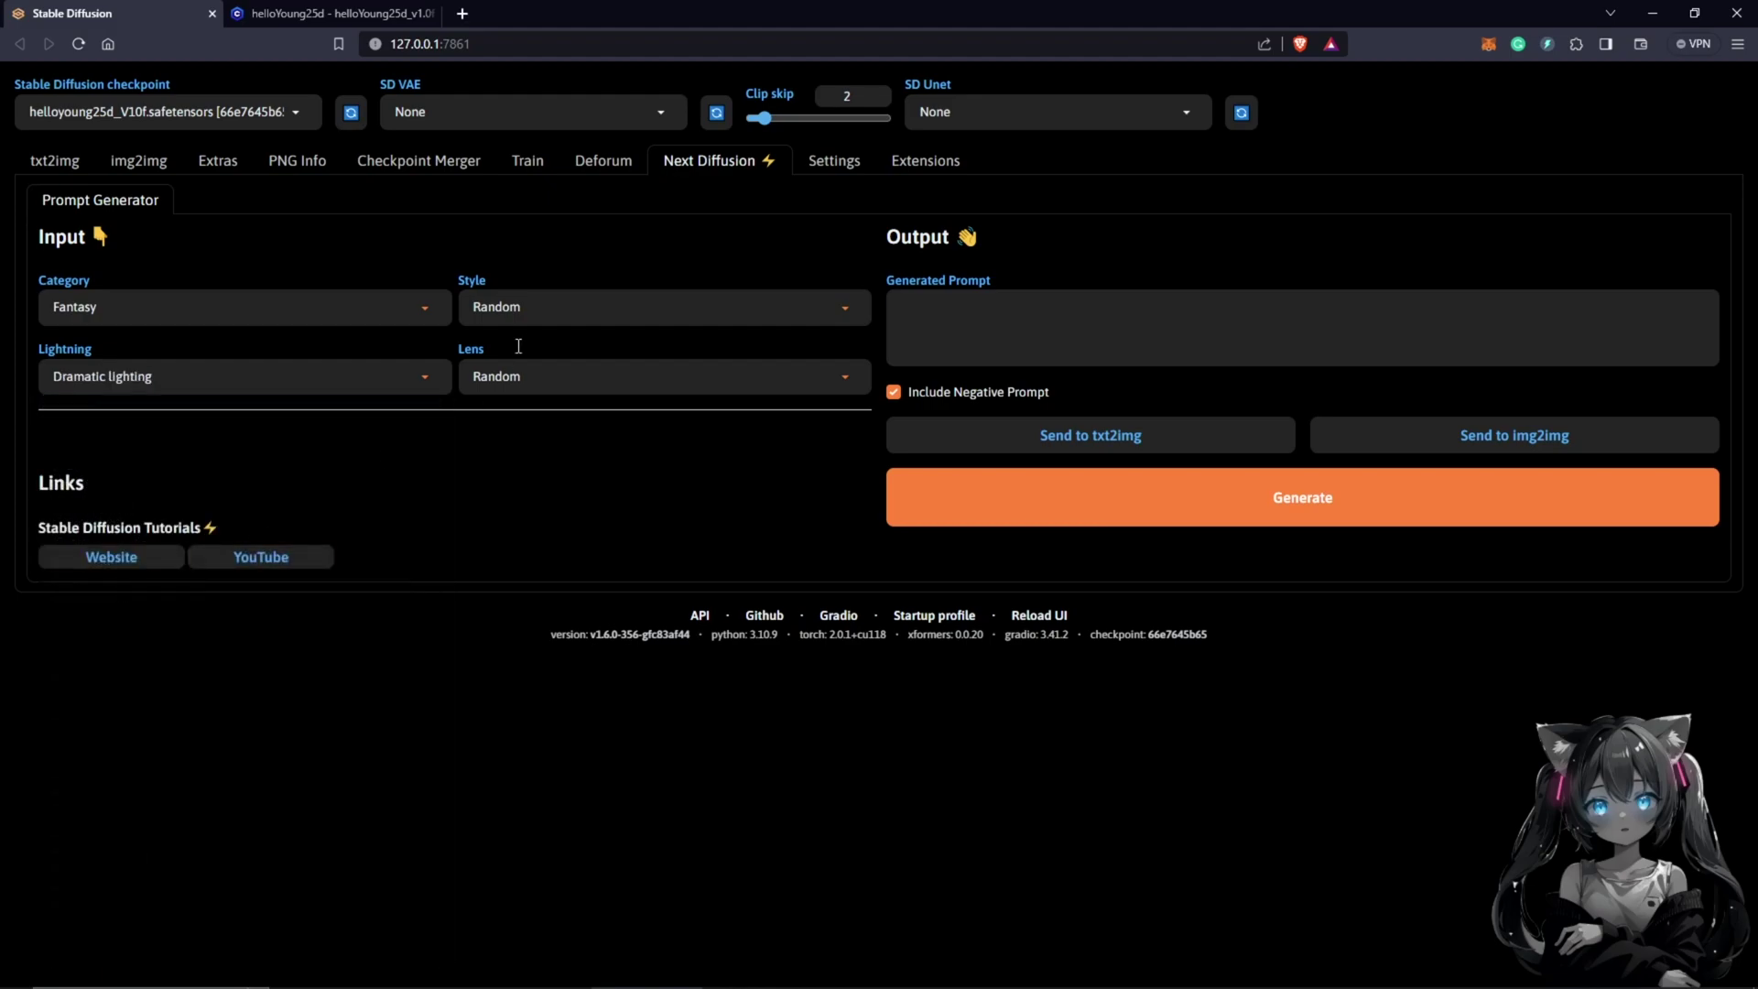
click(844, 302)
click(519, 694)
click(1310, 503)
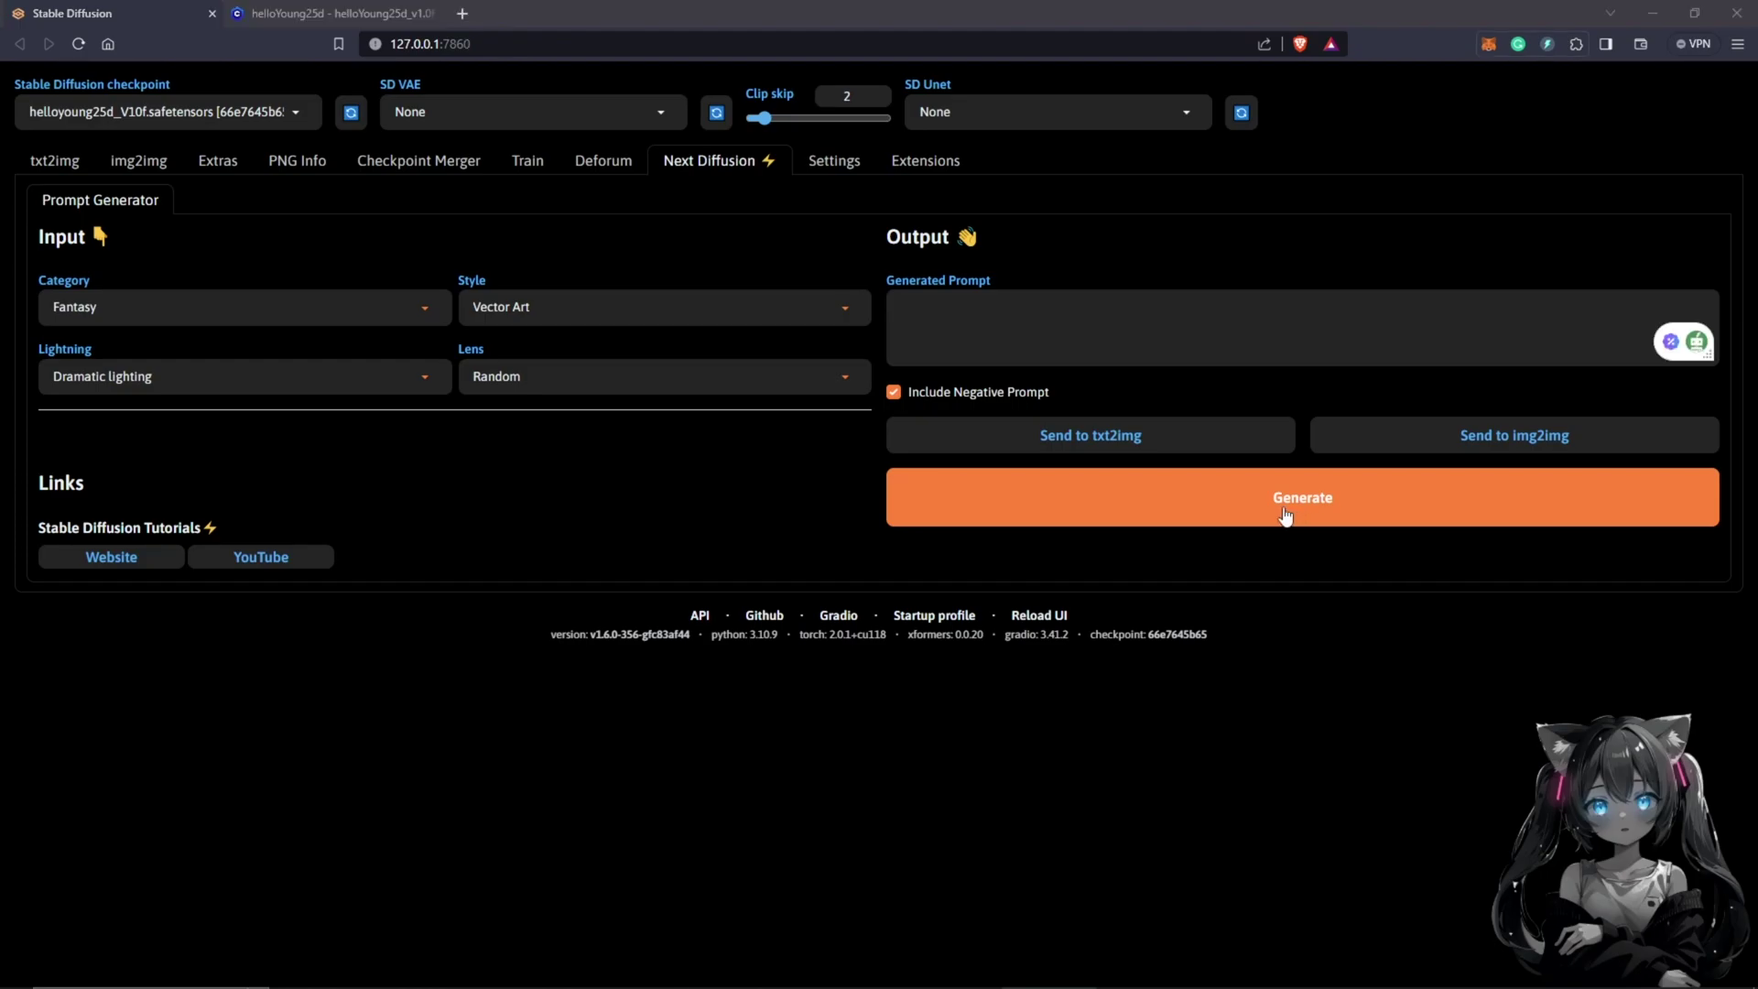
click(1092, 439)
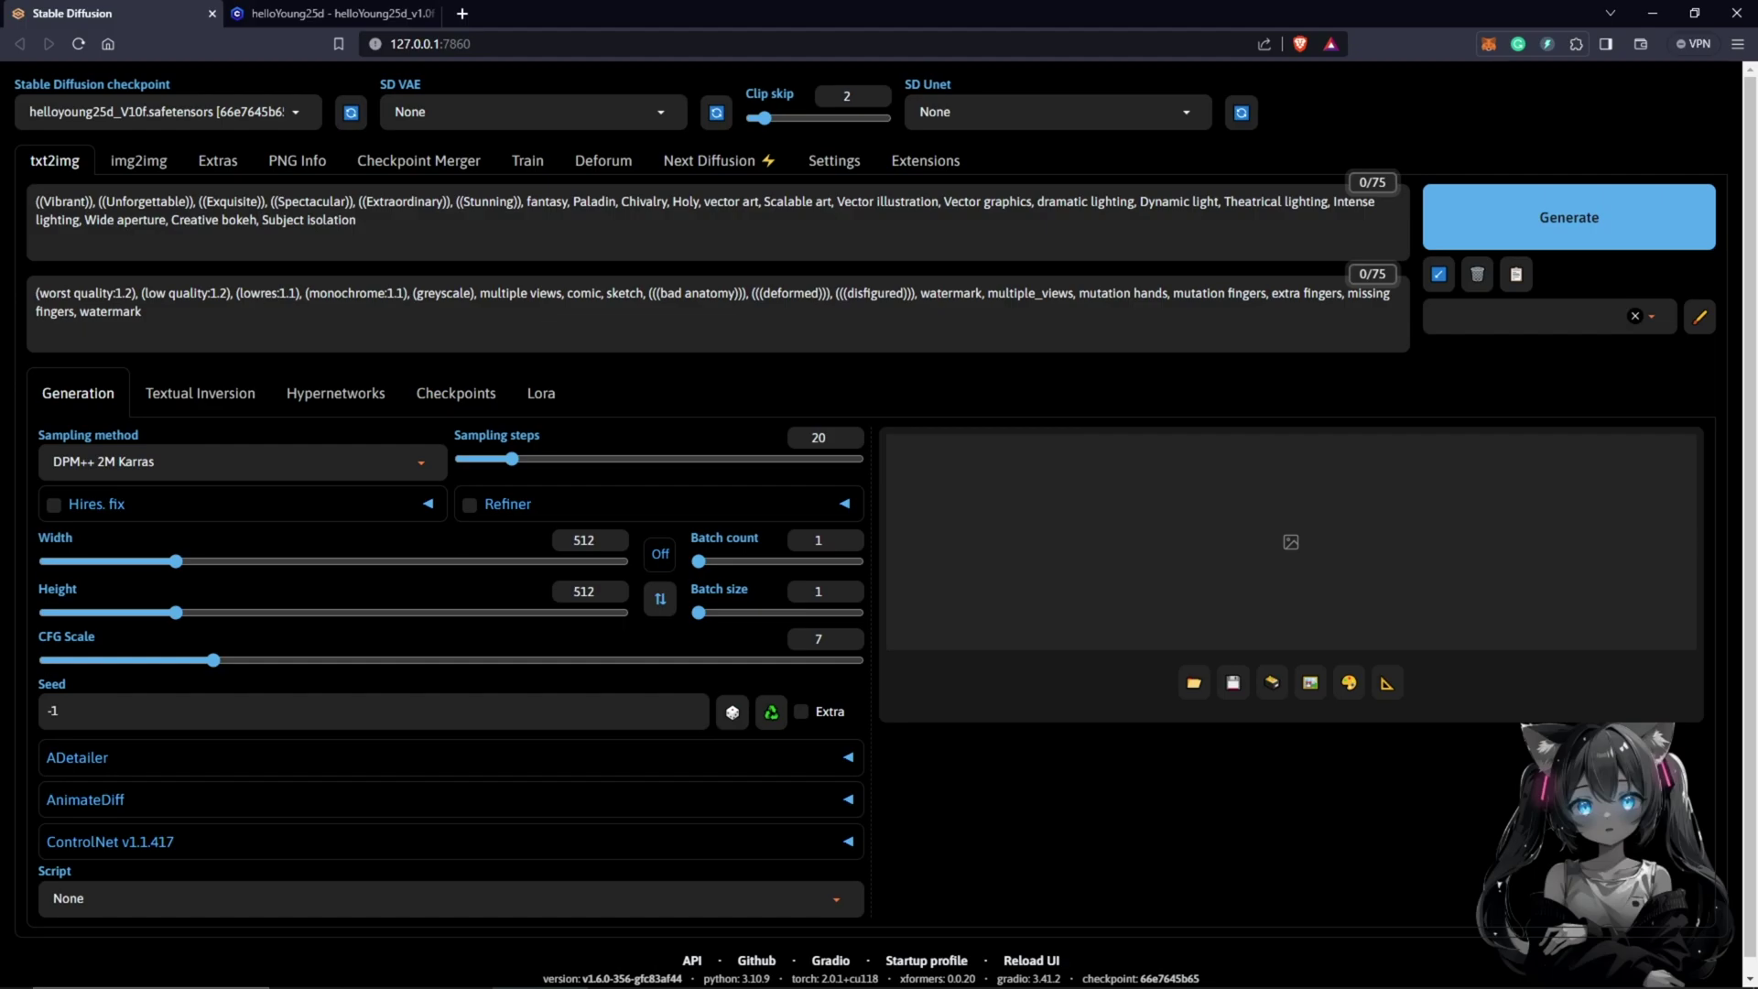
- Copy Midjourney description 1's ninja-in-cold-weather phrase to the start of the txt2img prompt, followed by a comma
click(468, 975)
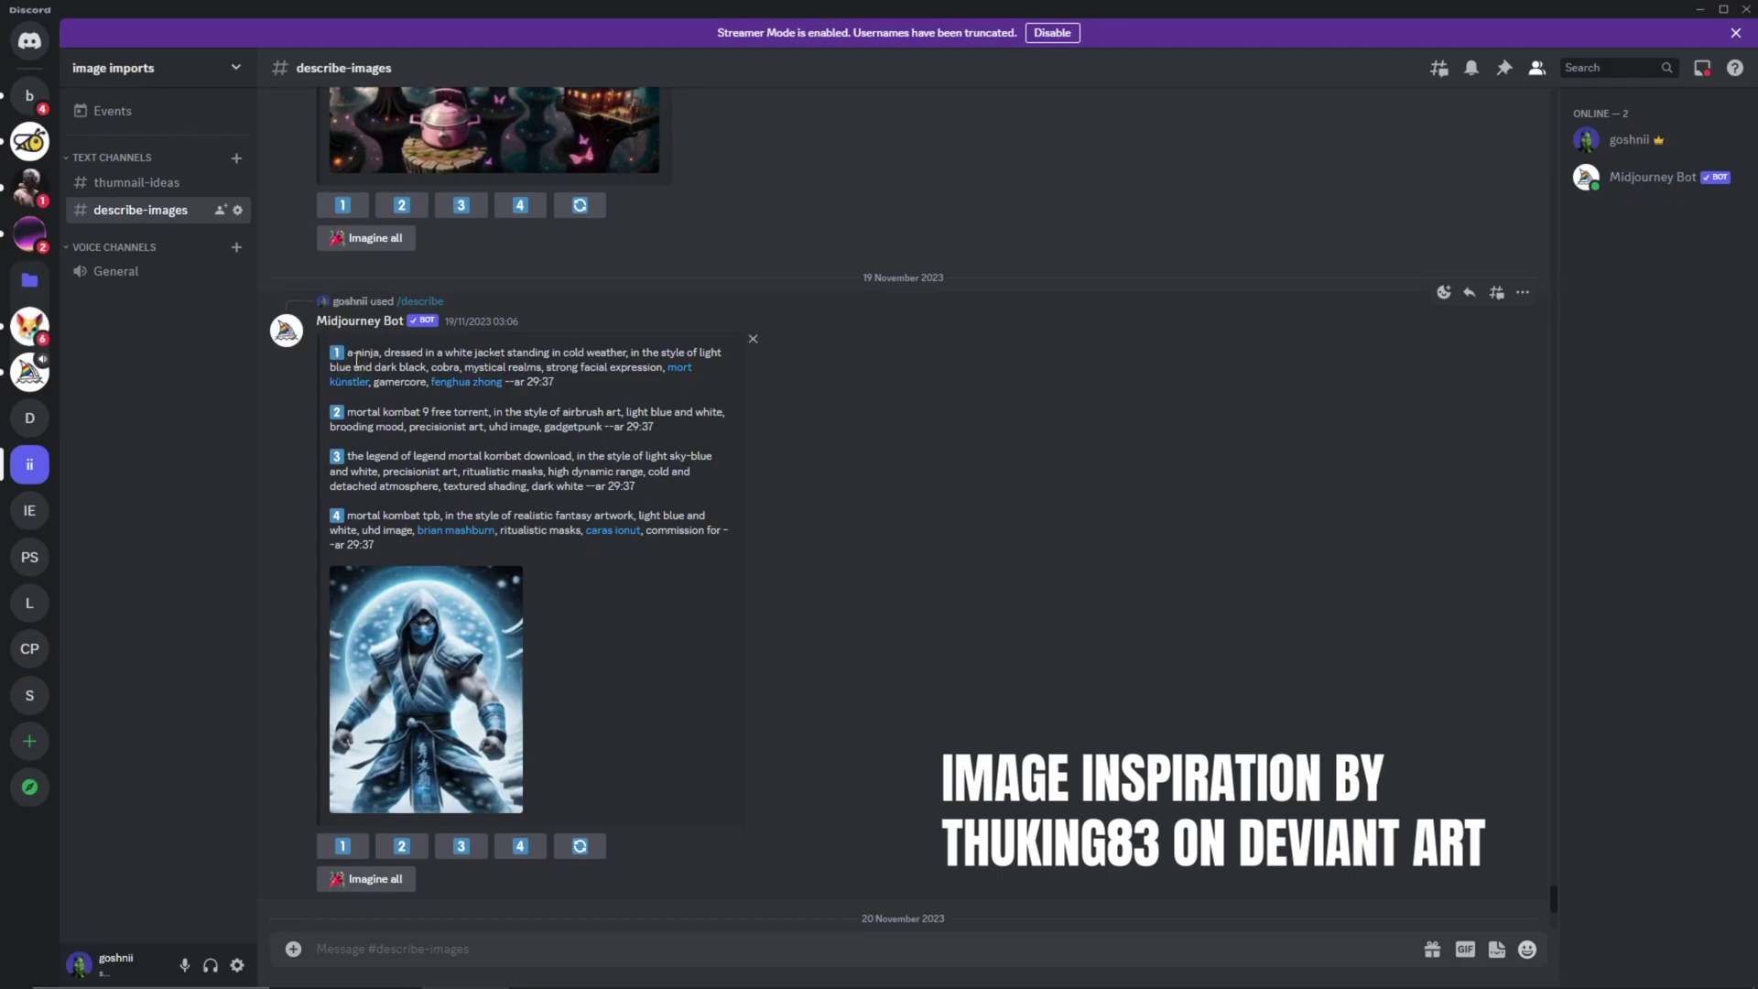
drag(362, 351, 625, 351)
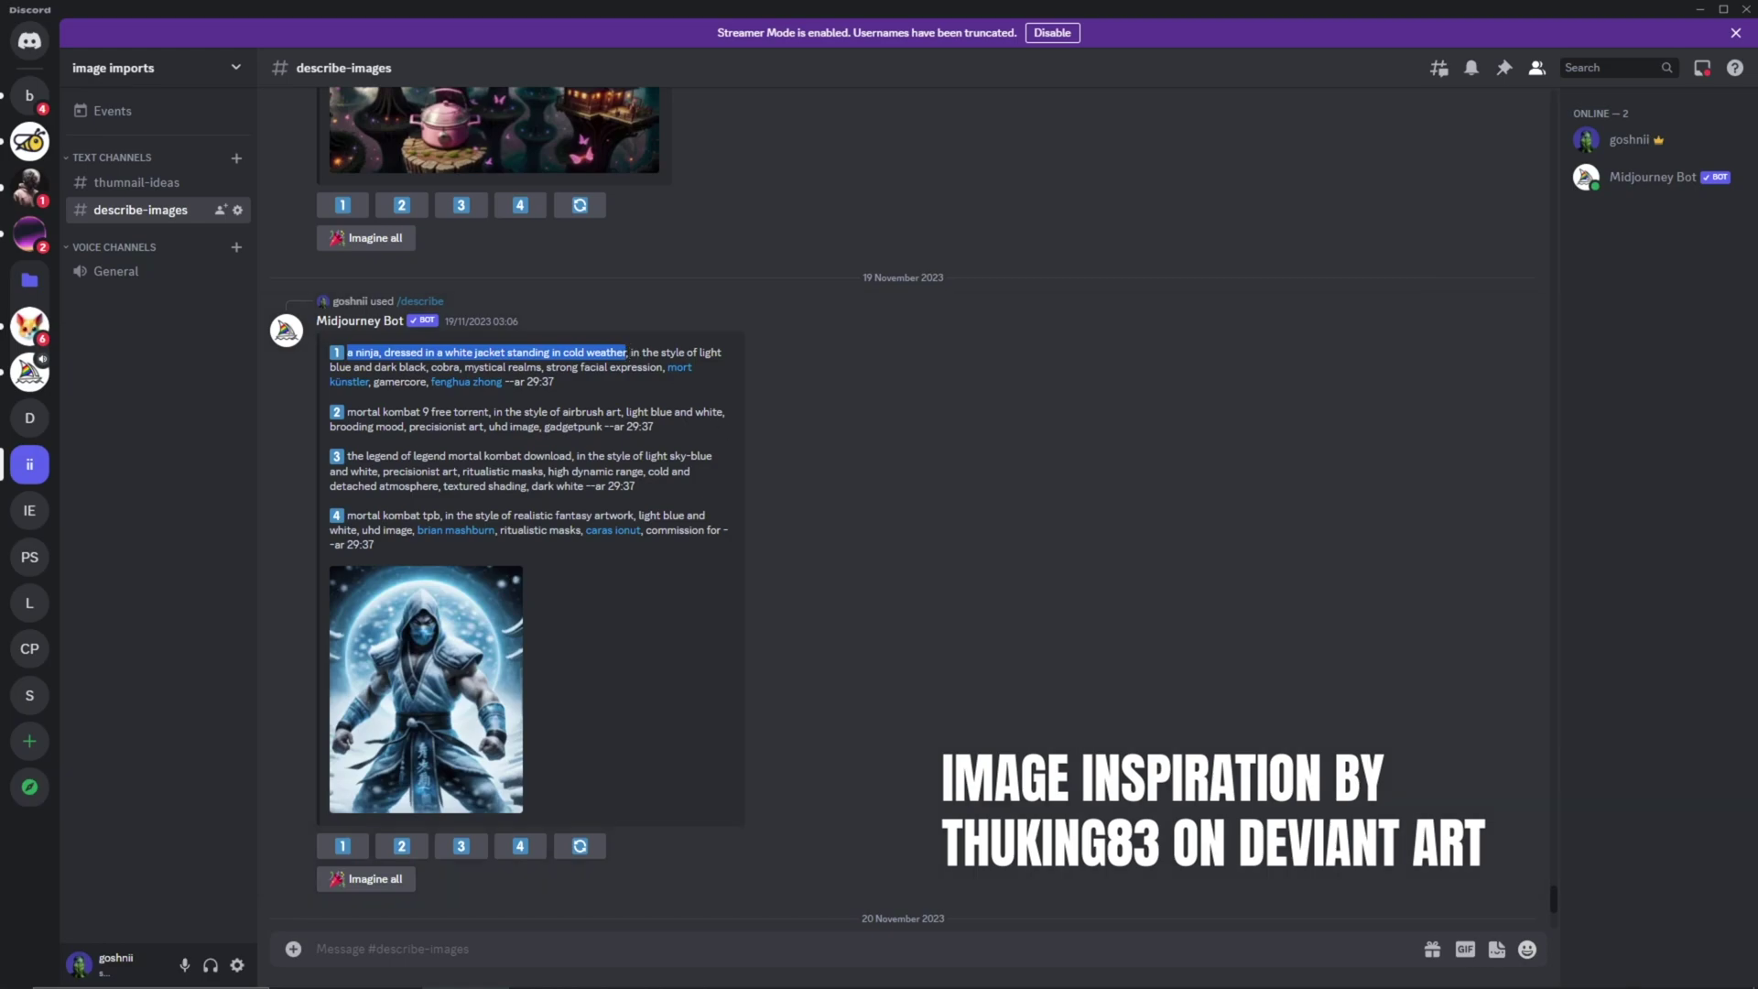
right_click(598, 351)
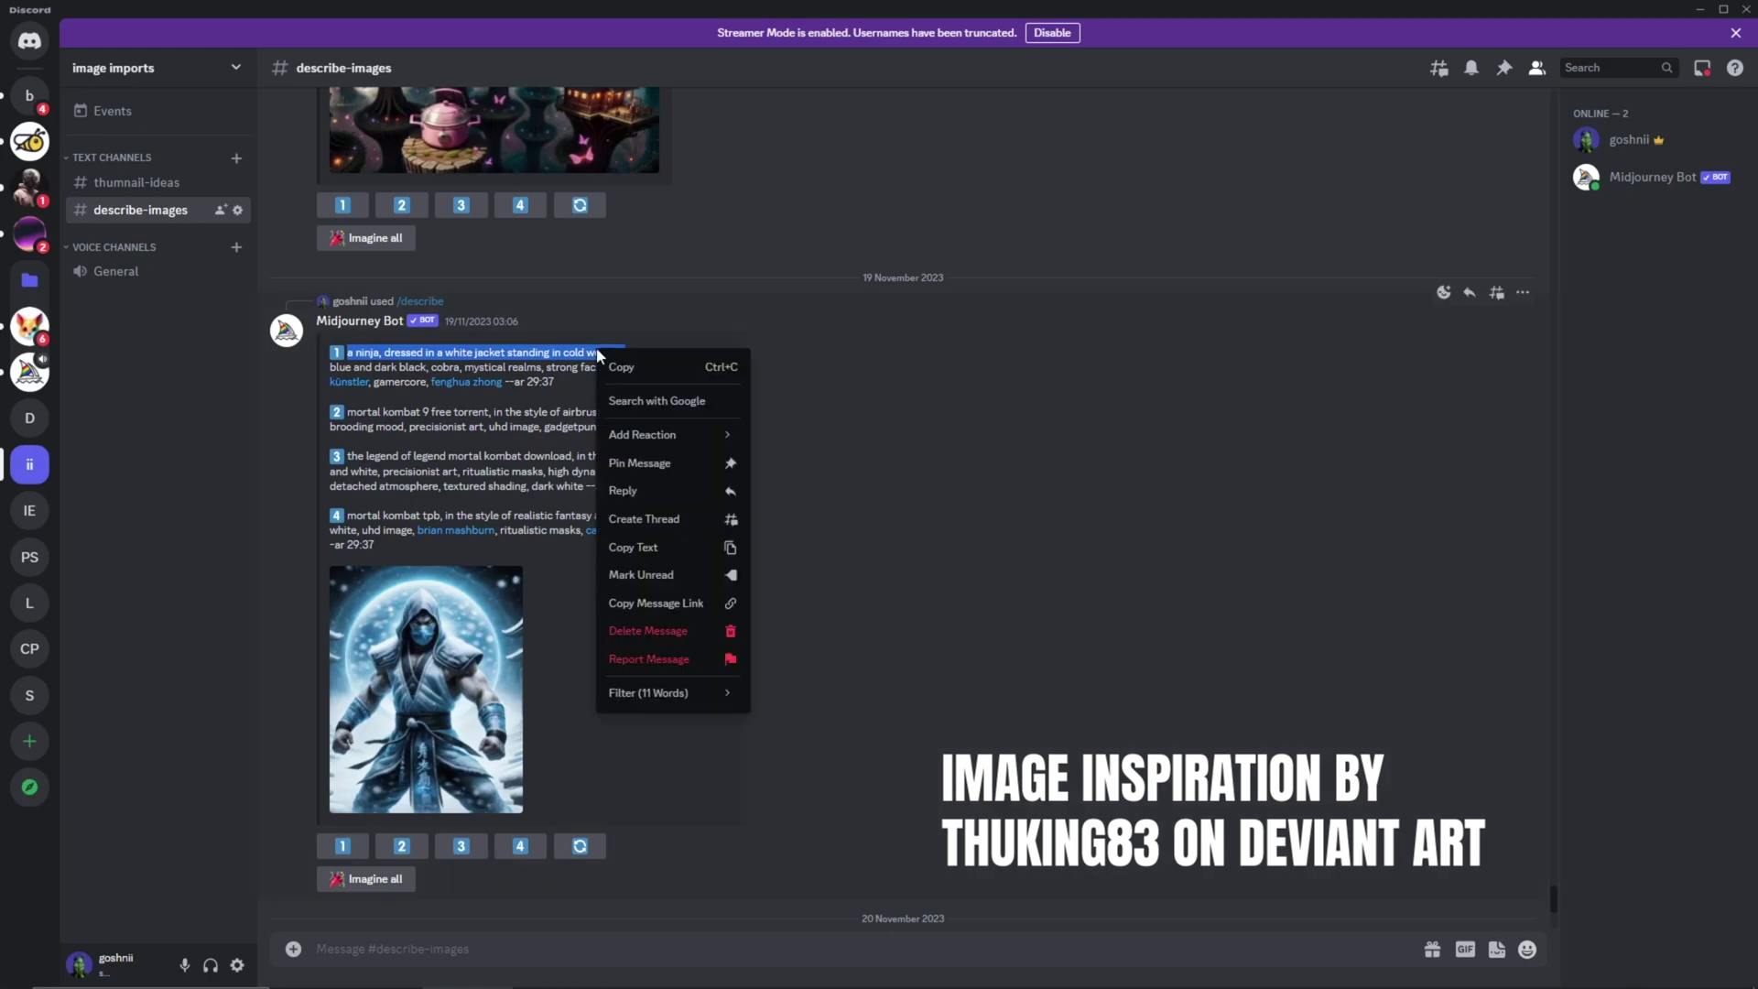
click(640, 364)
click(591, 974)
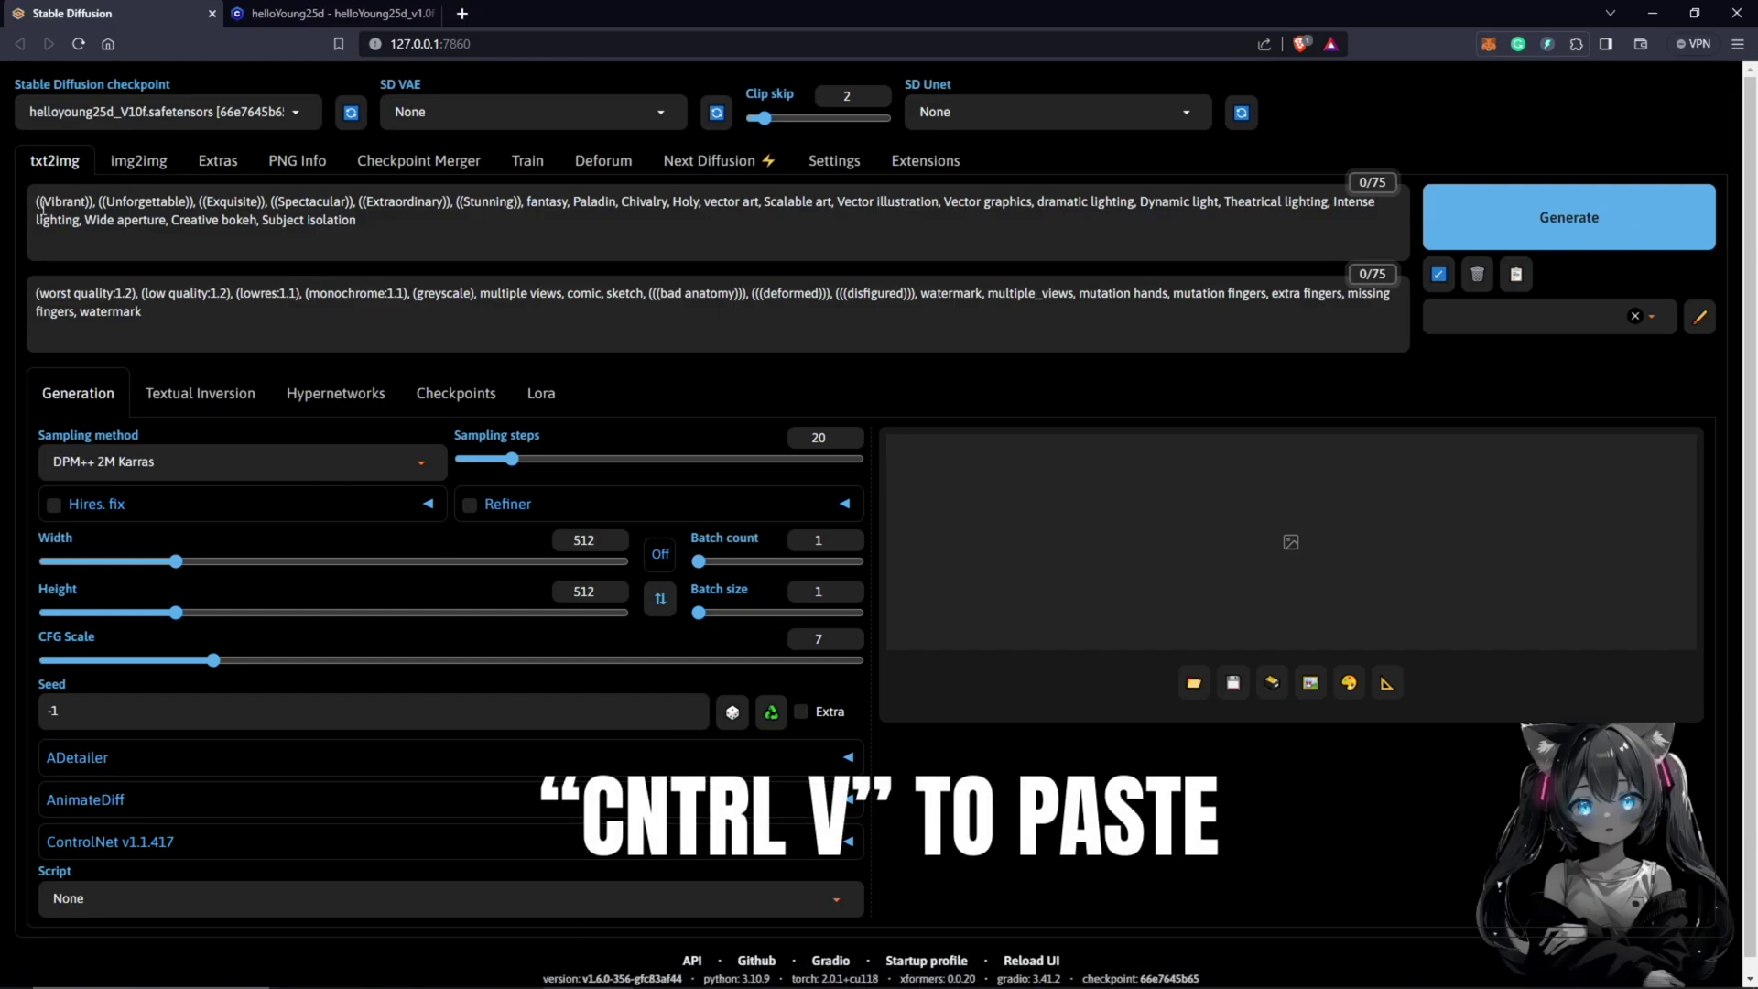
key(ctrl+v)
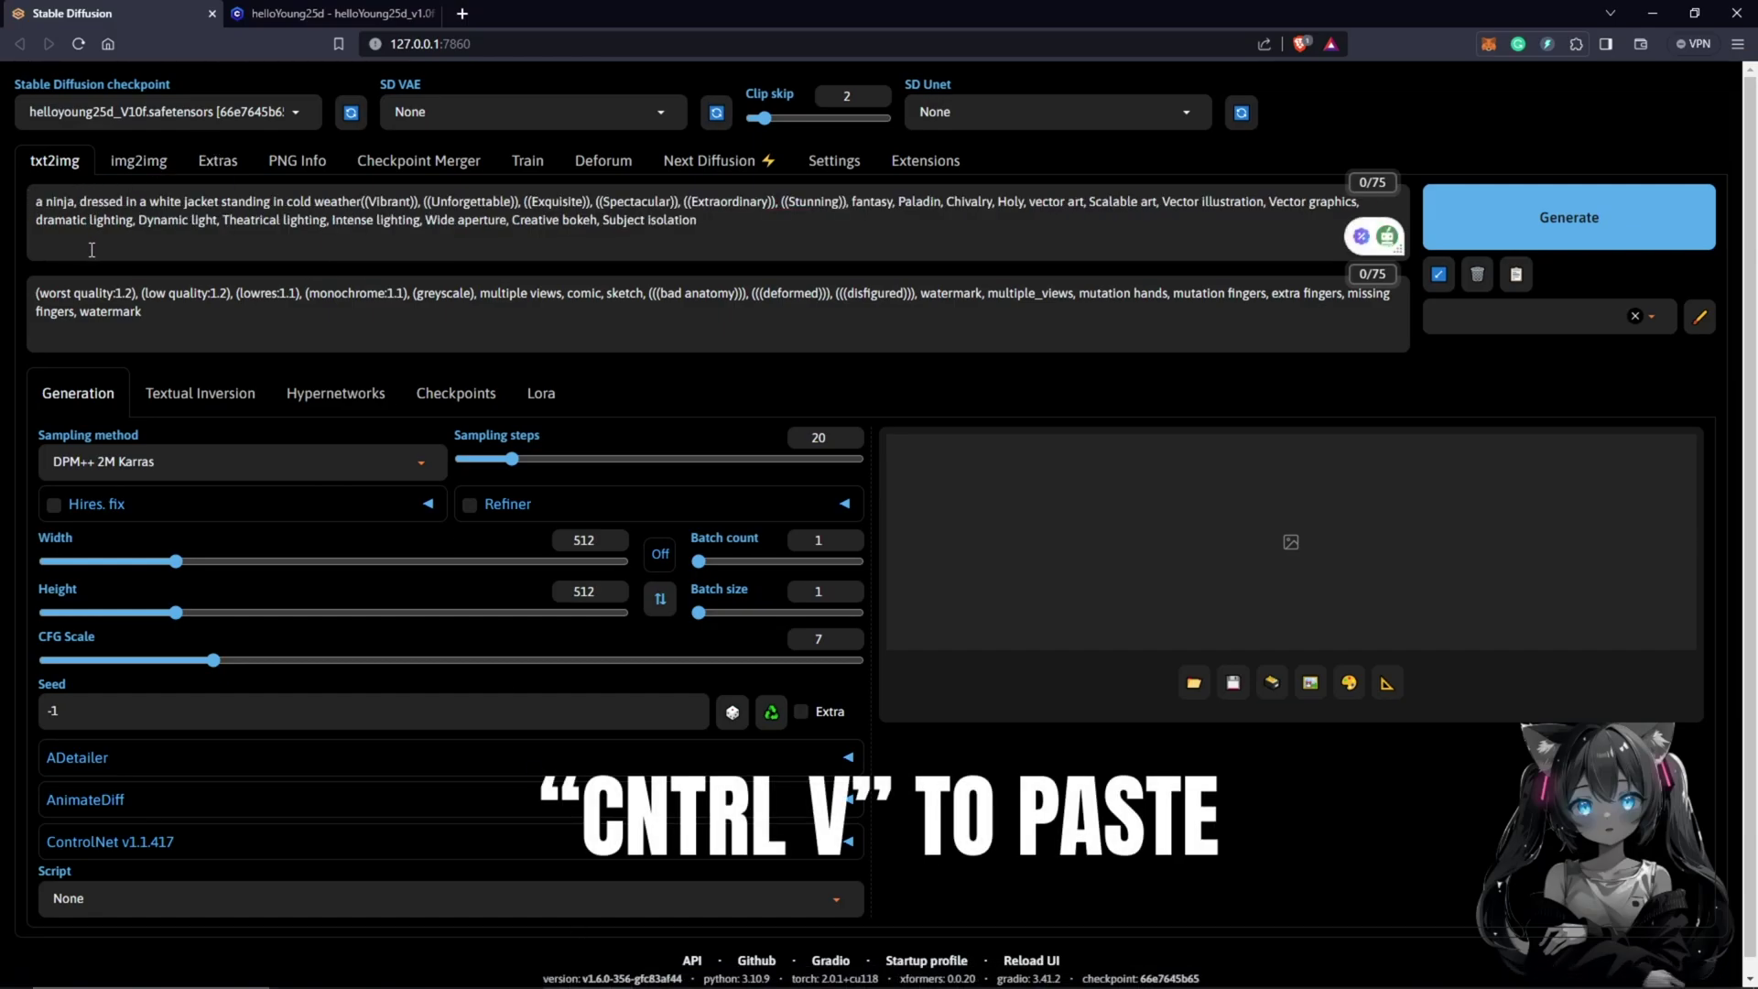
text(,)
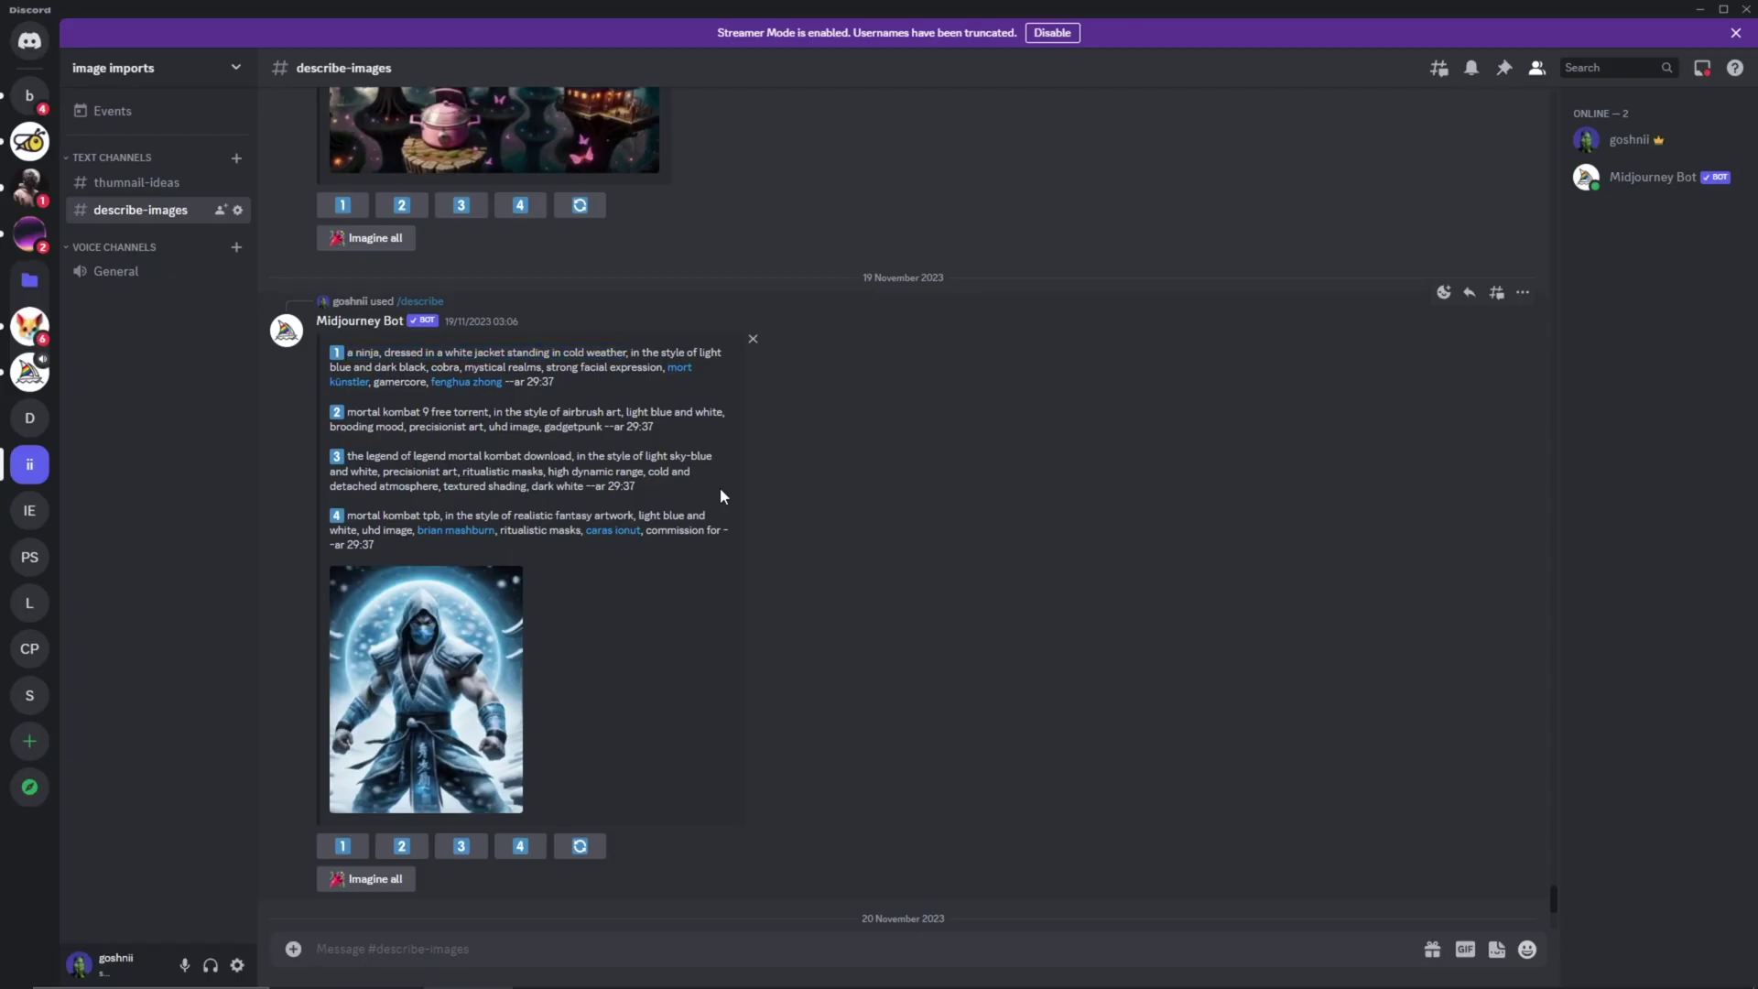
- Paste 'cold and detached atmosphere' from description 3 after 'fantasy' and add 'freezing'
drag(647, 472, 693, 497)
drag(584, 499, 423, 493)
right_click(424, 492)
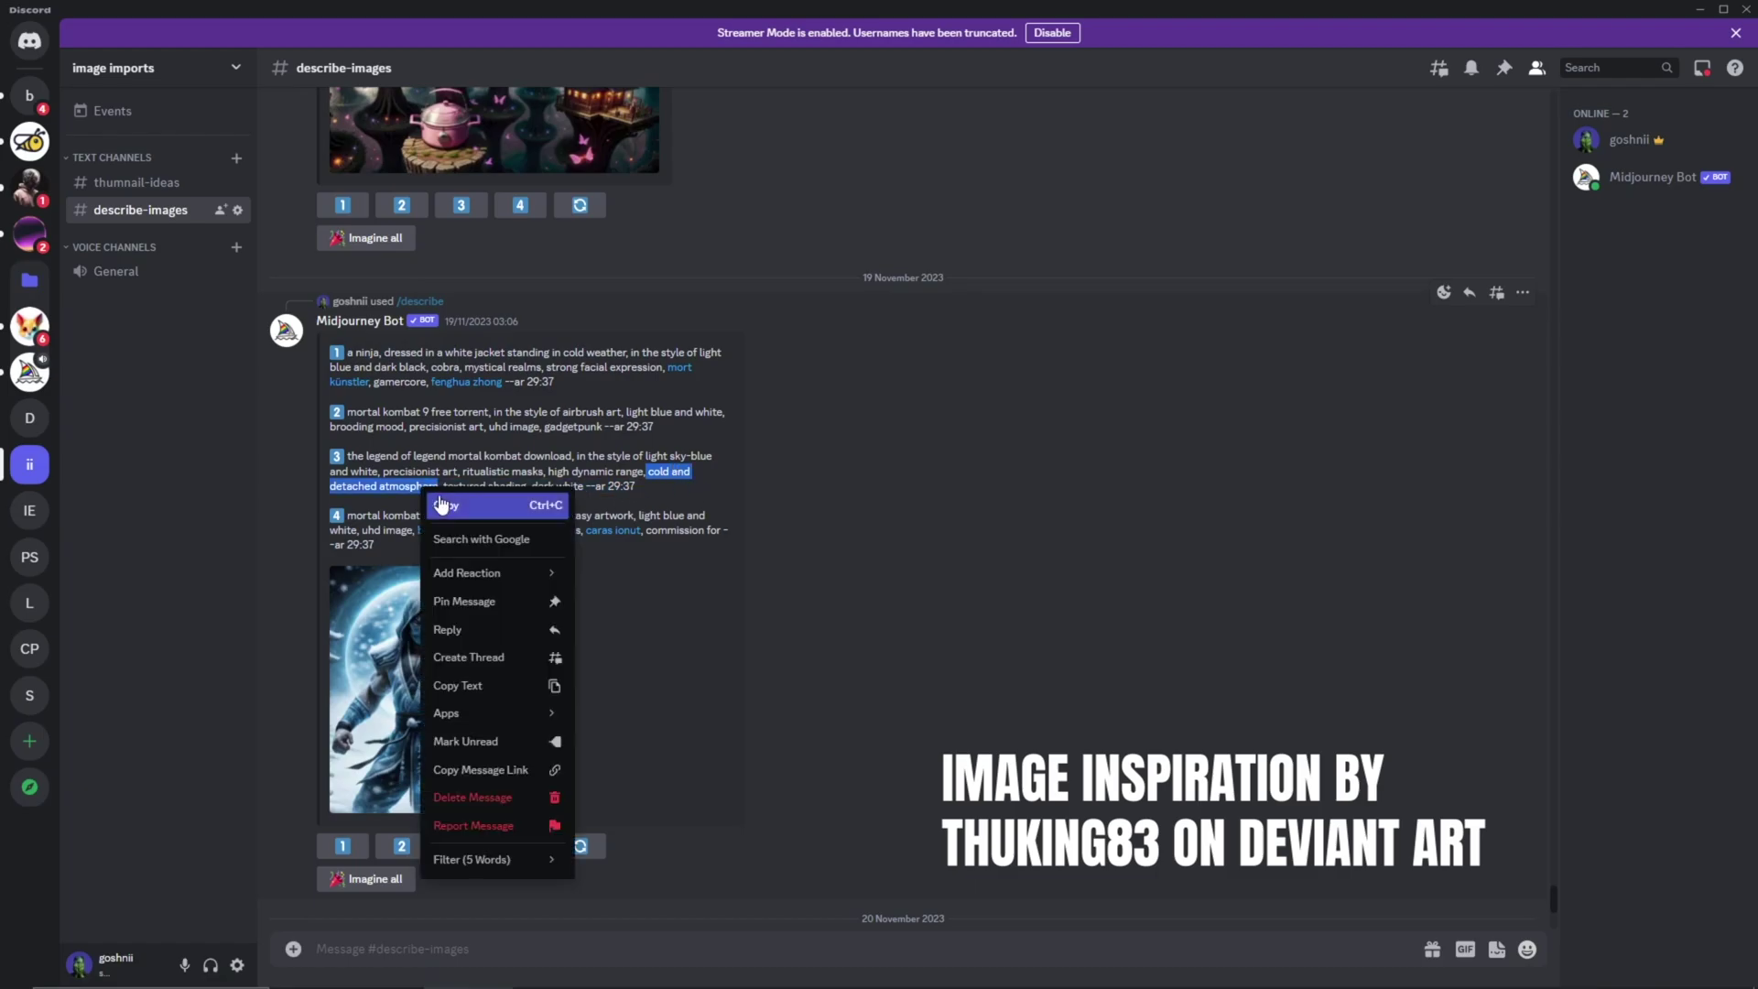
click(450, 499)
click(586, 984)
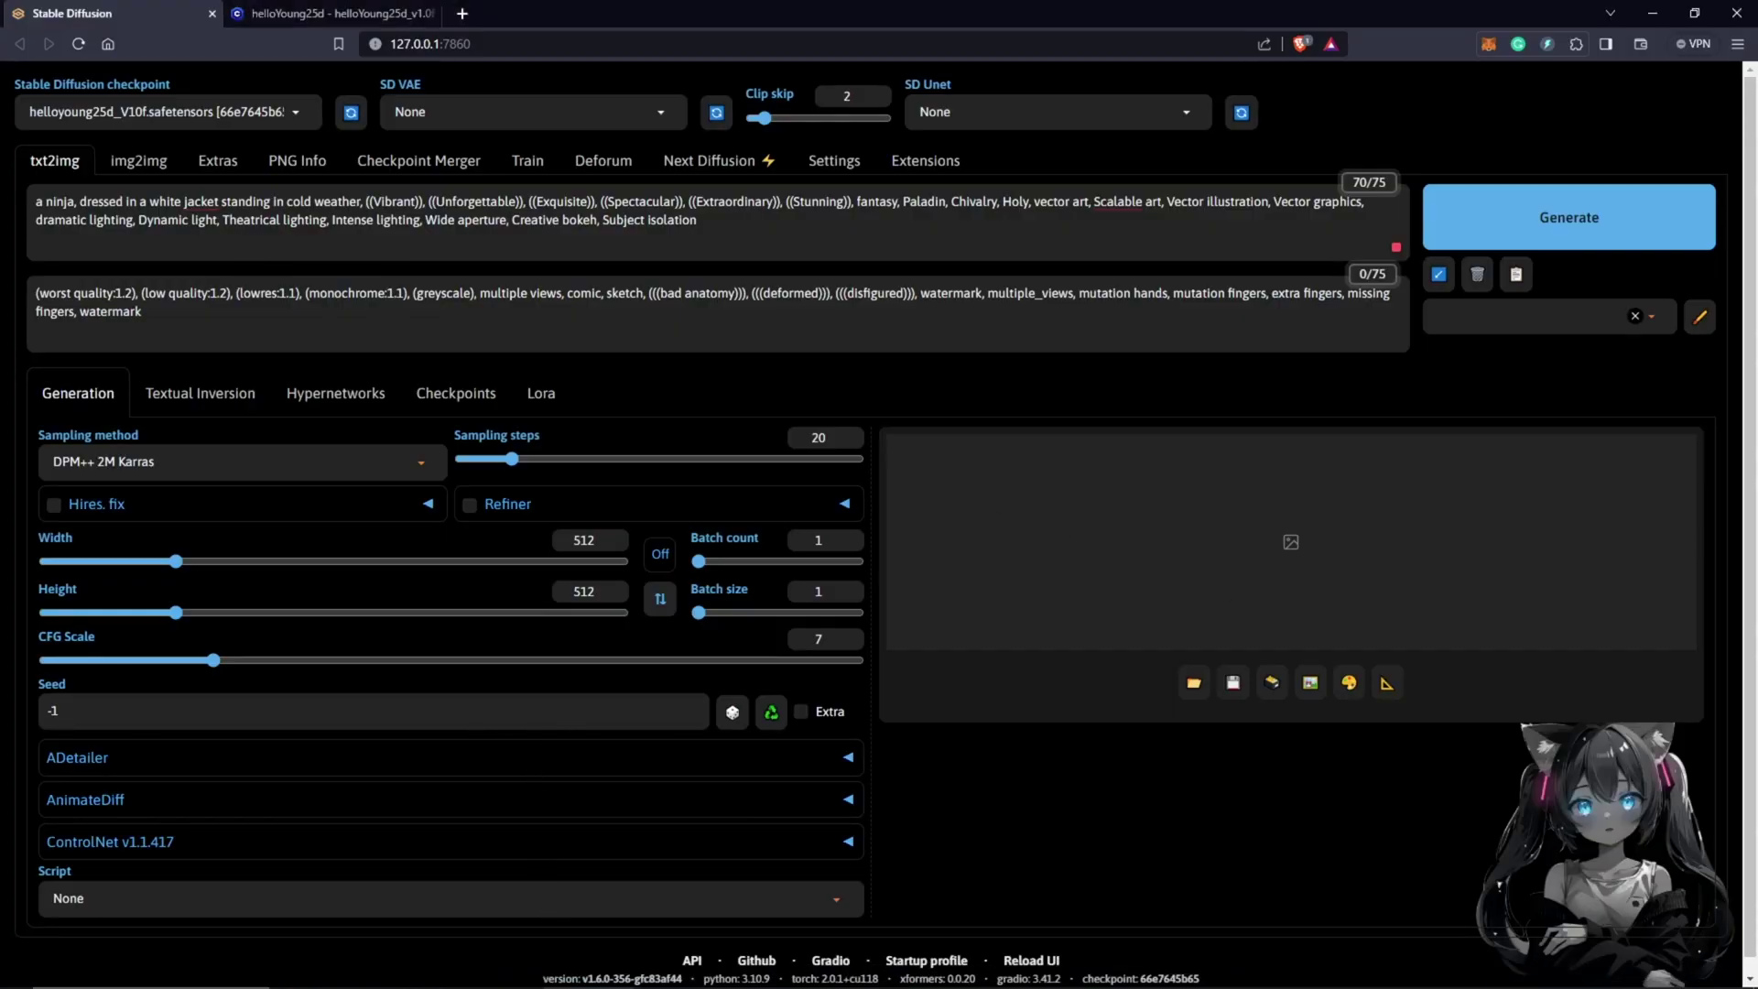
click(902, 201)
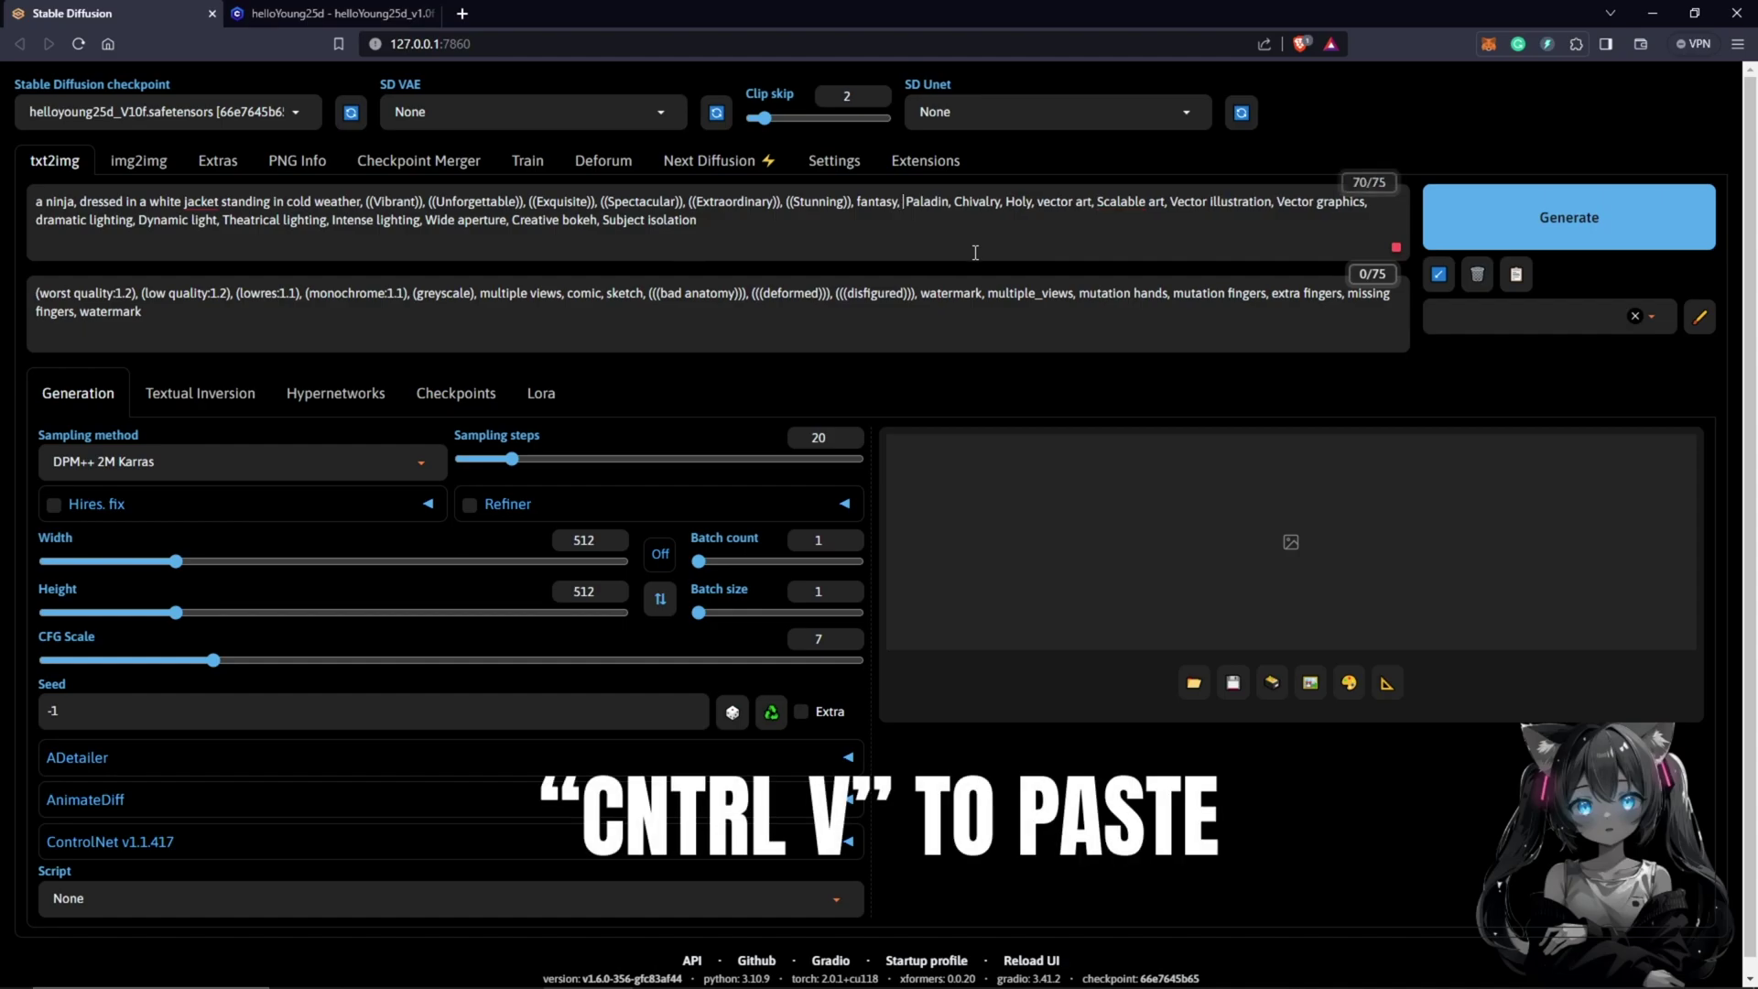
key(ctrl+v)
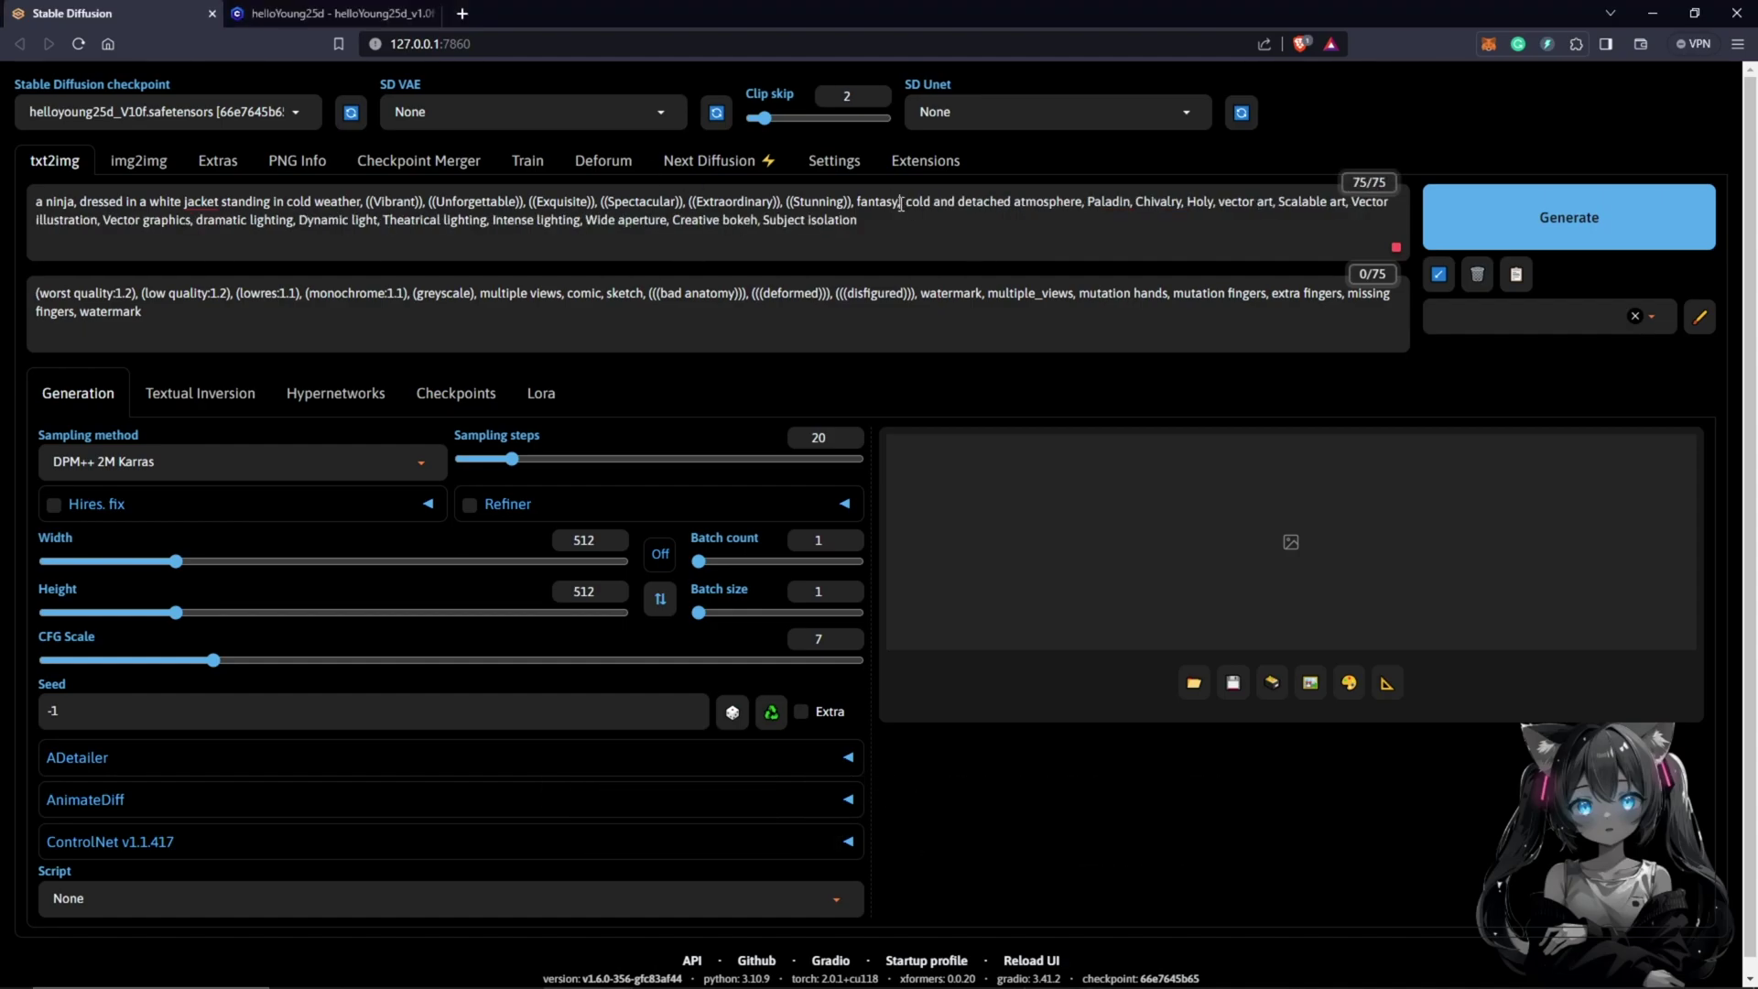
text(freezing)
- Open the helloYoung25d Civitai page, then browse to stable-diffusion-webui > models > Stable-diffusion
click(324, 16)
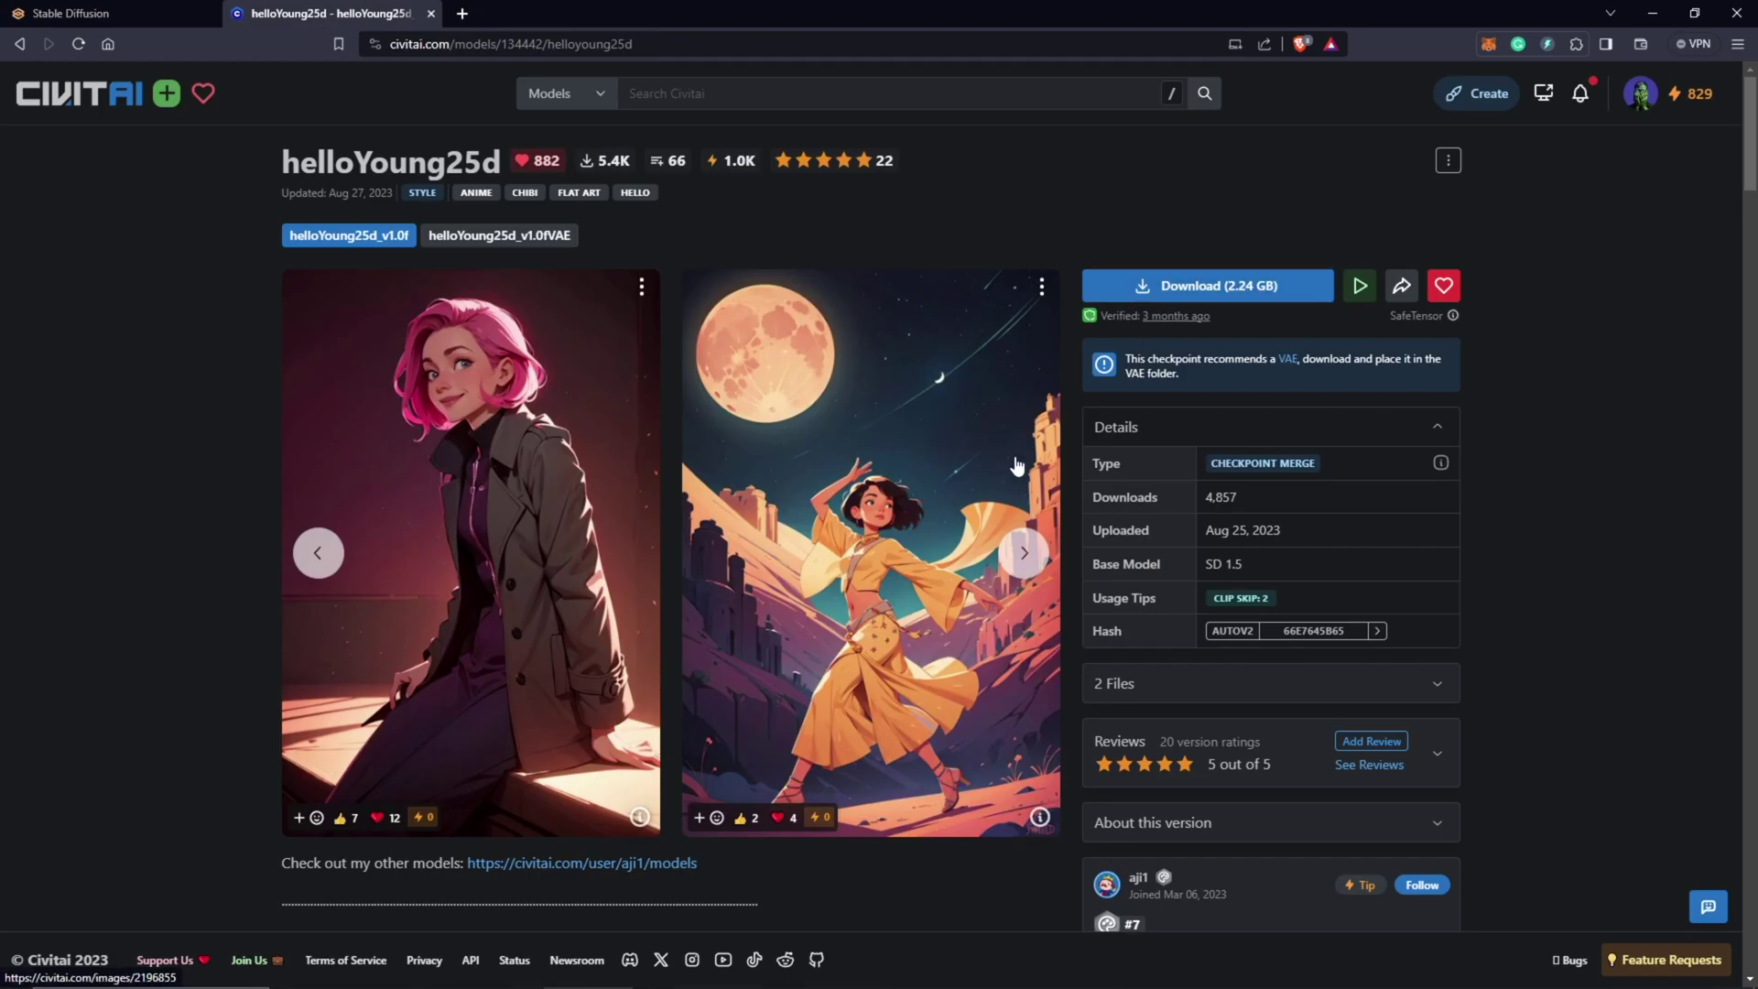
key(alt+Tab)
double_click(217, 232)
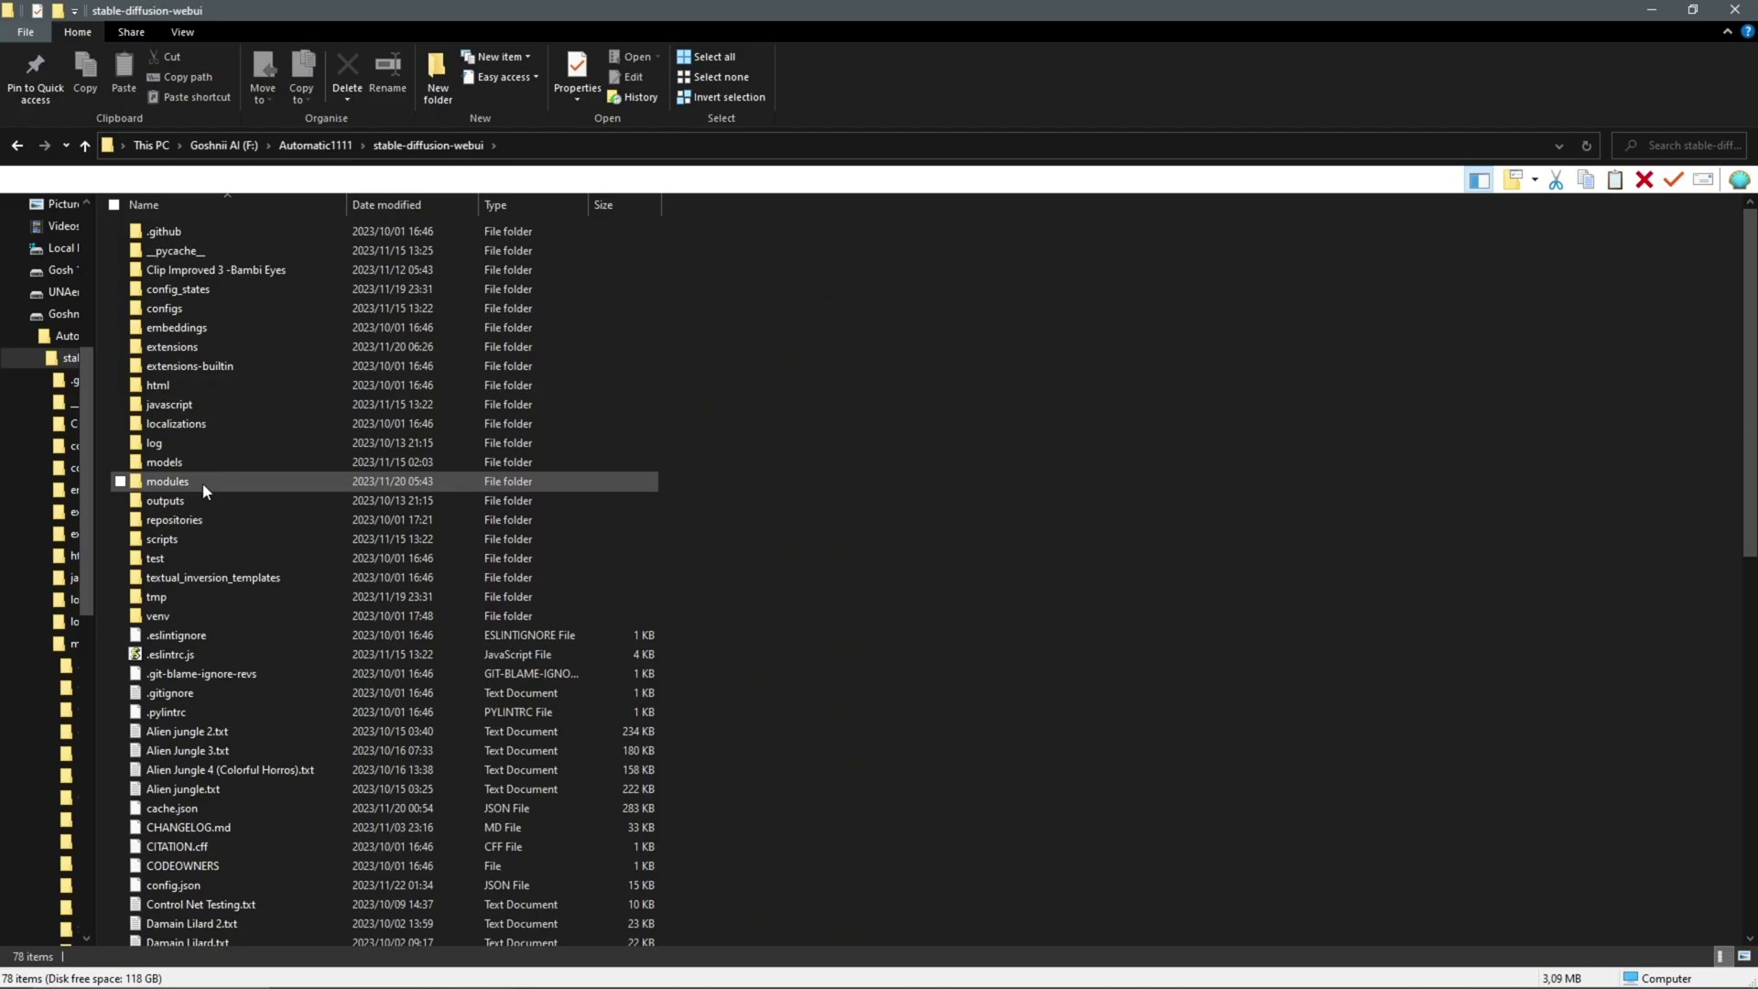
double_click(165, 463)
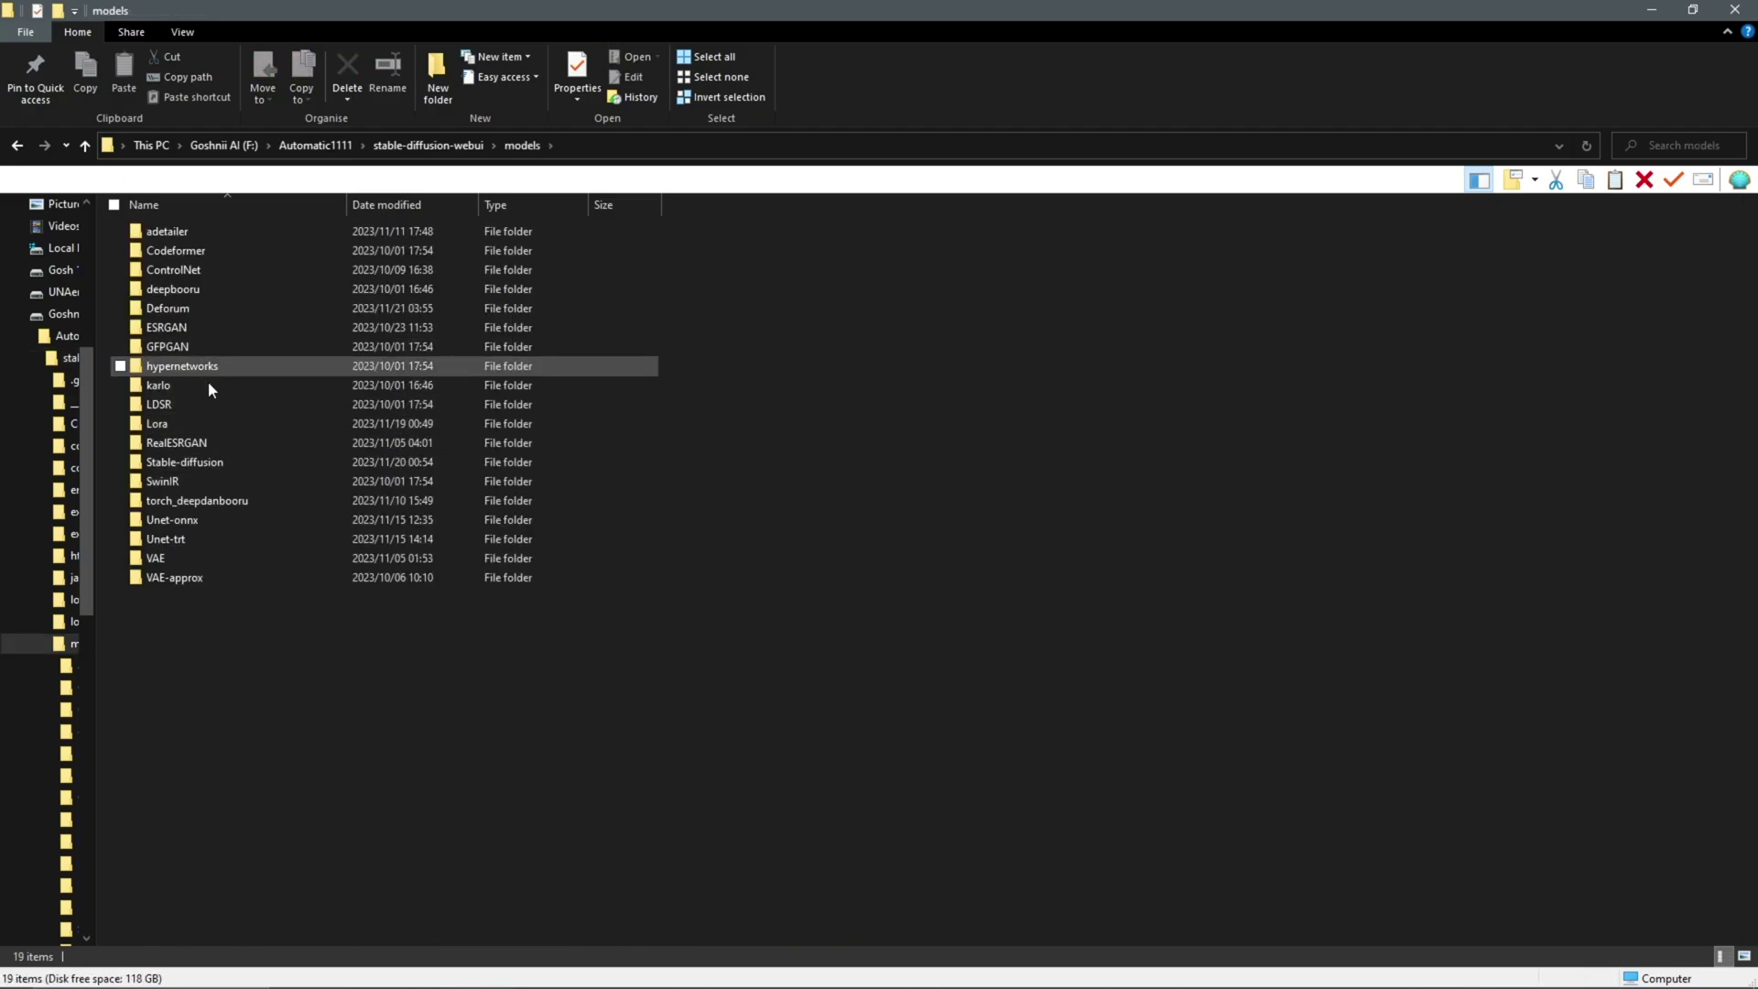
double_click(185, 463)
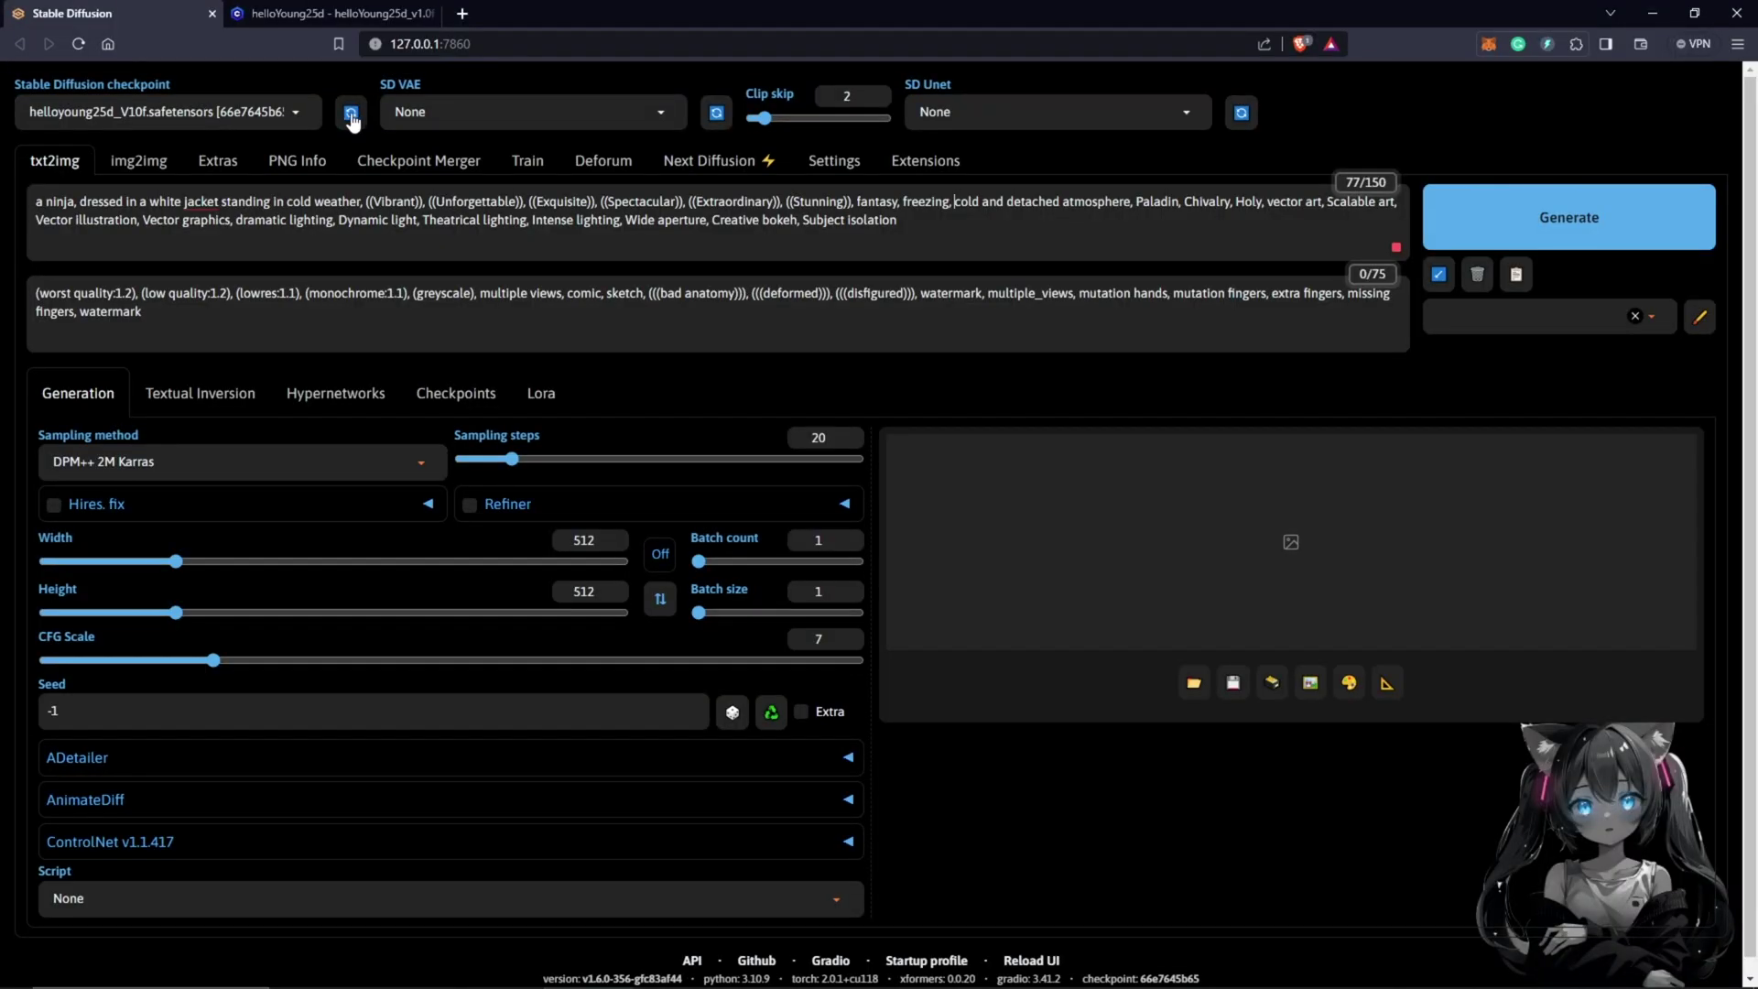
- Keep the helloyoung25d checkpoint and replace 'a ninja' with 'Sub zero, Mortal Kombat,' in the prompt
click(296, 117)
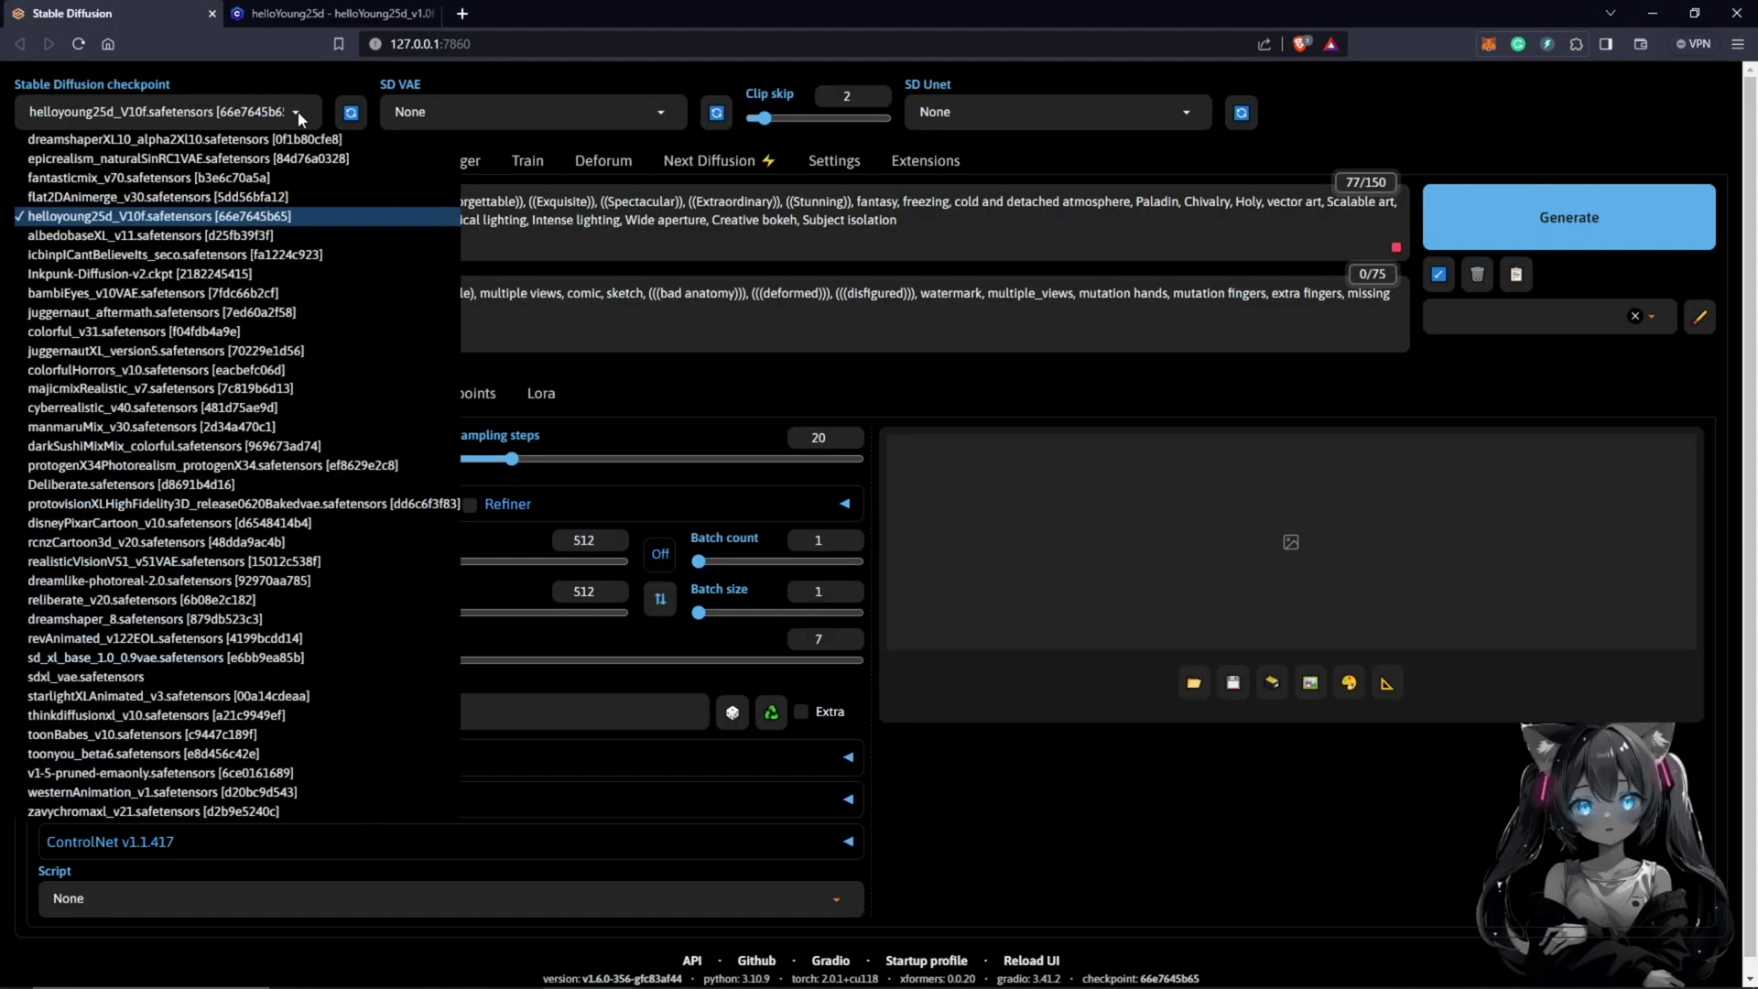
click(242, 223)
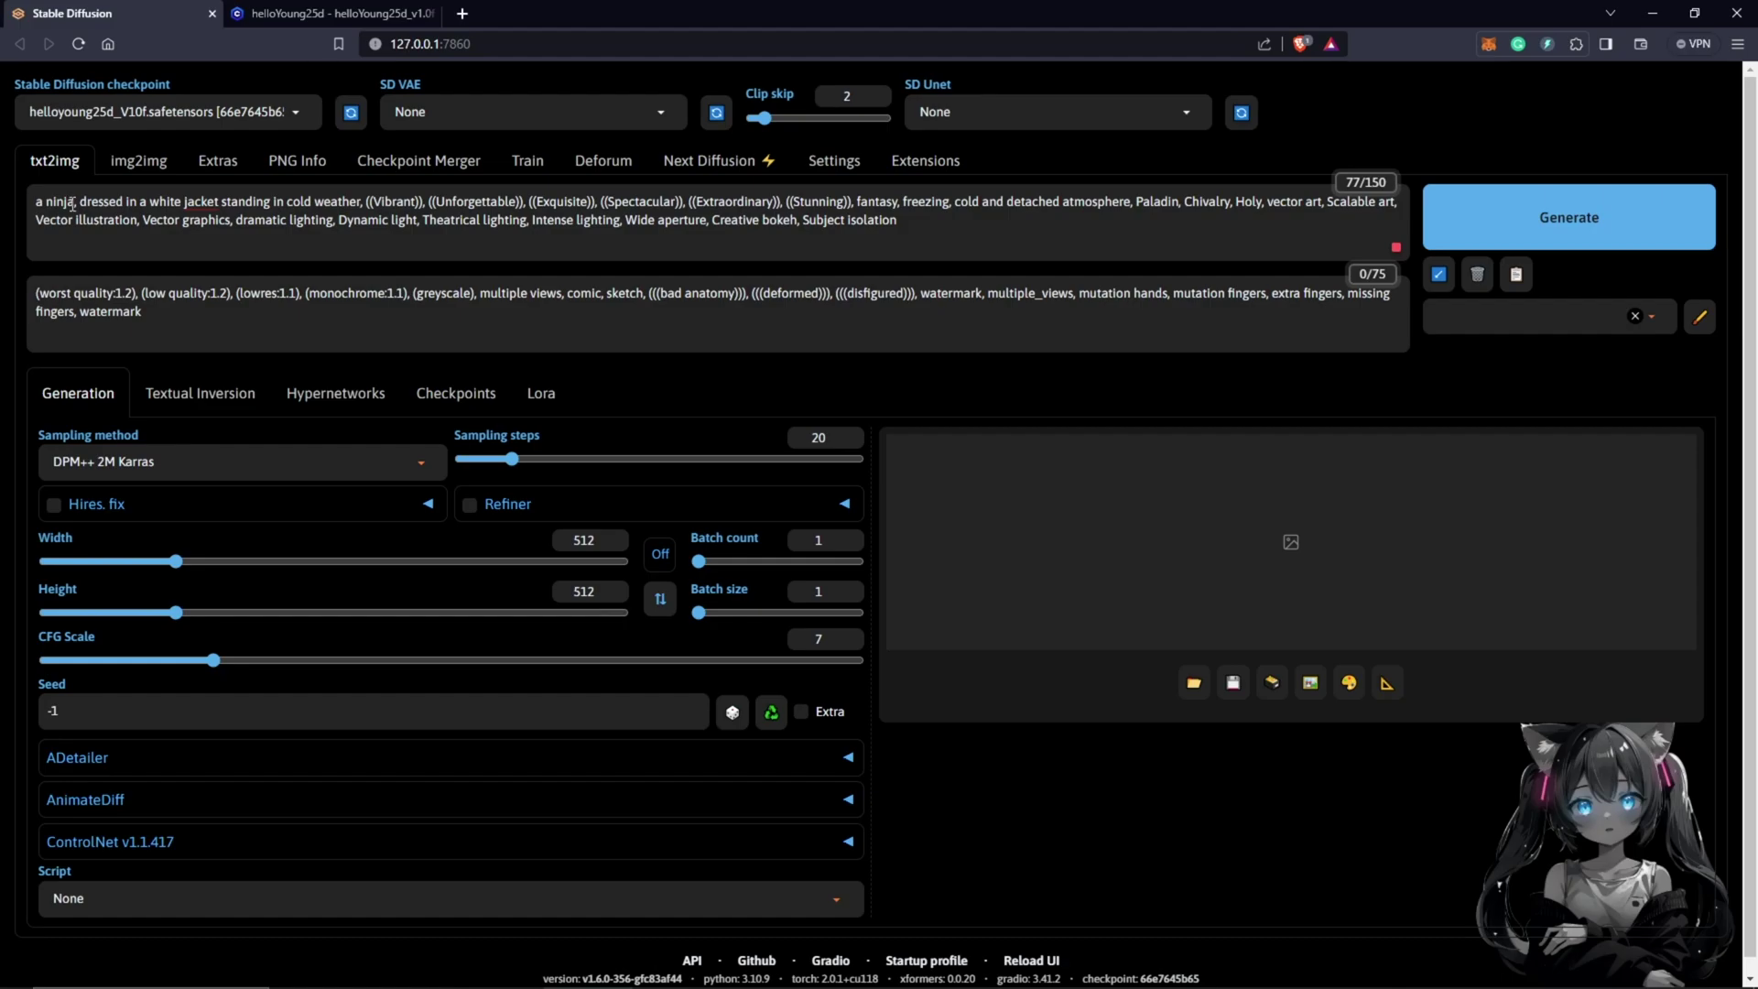
drag(75, 203, 33, 203)
text(Sub zero,)
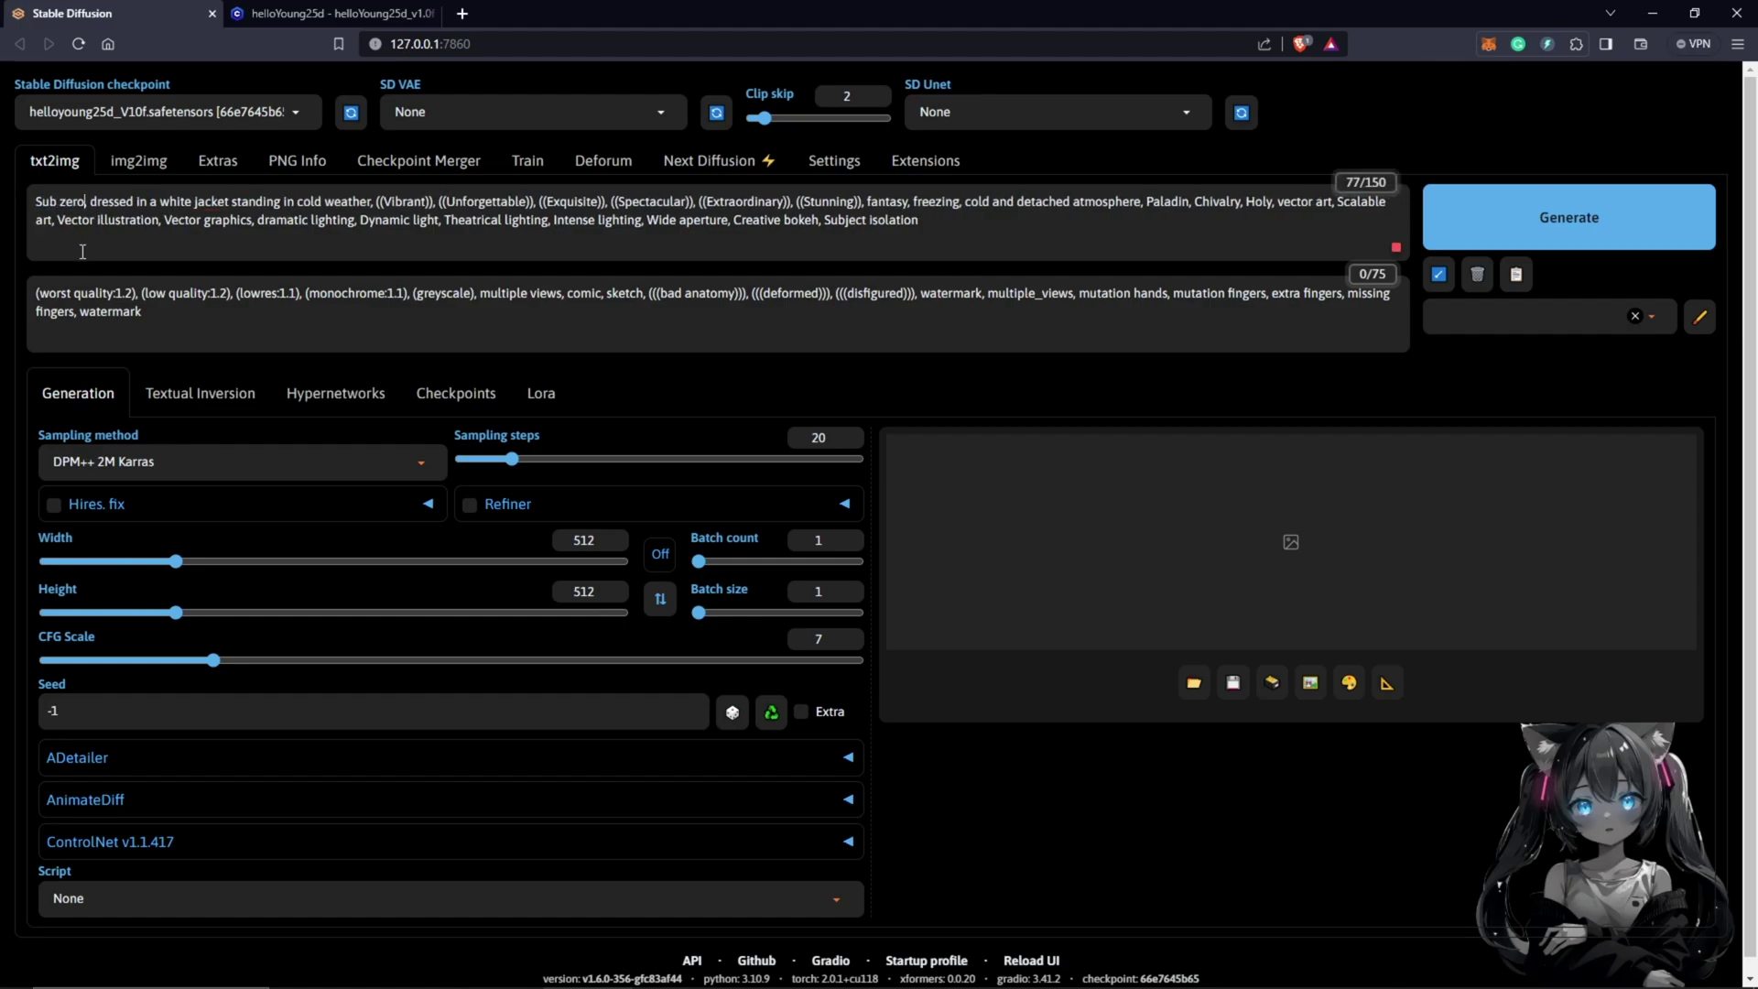
text( Mortal Kombat,)
drag(35, 201, 318, 201)
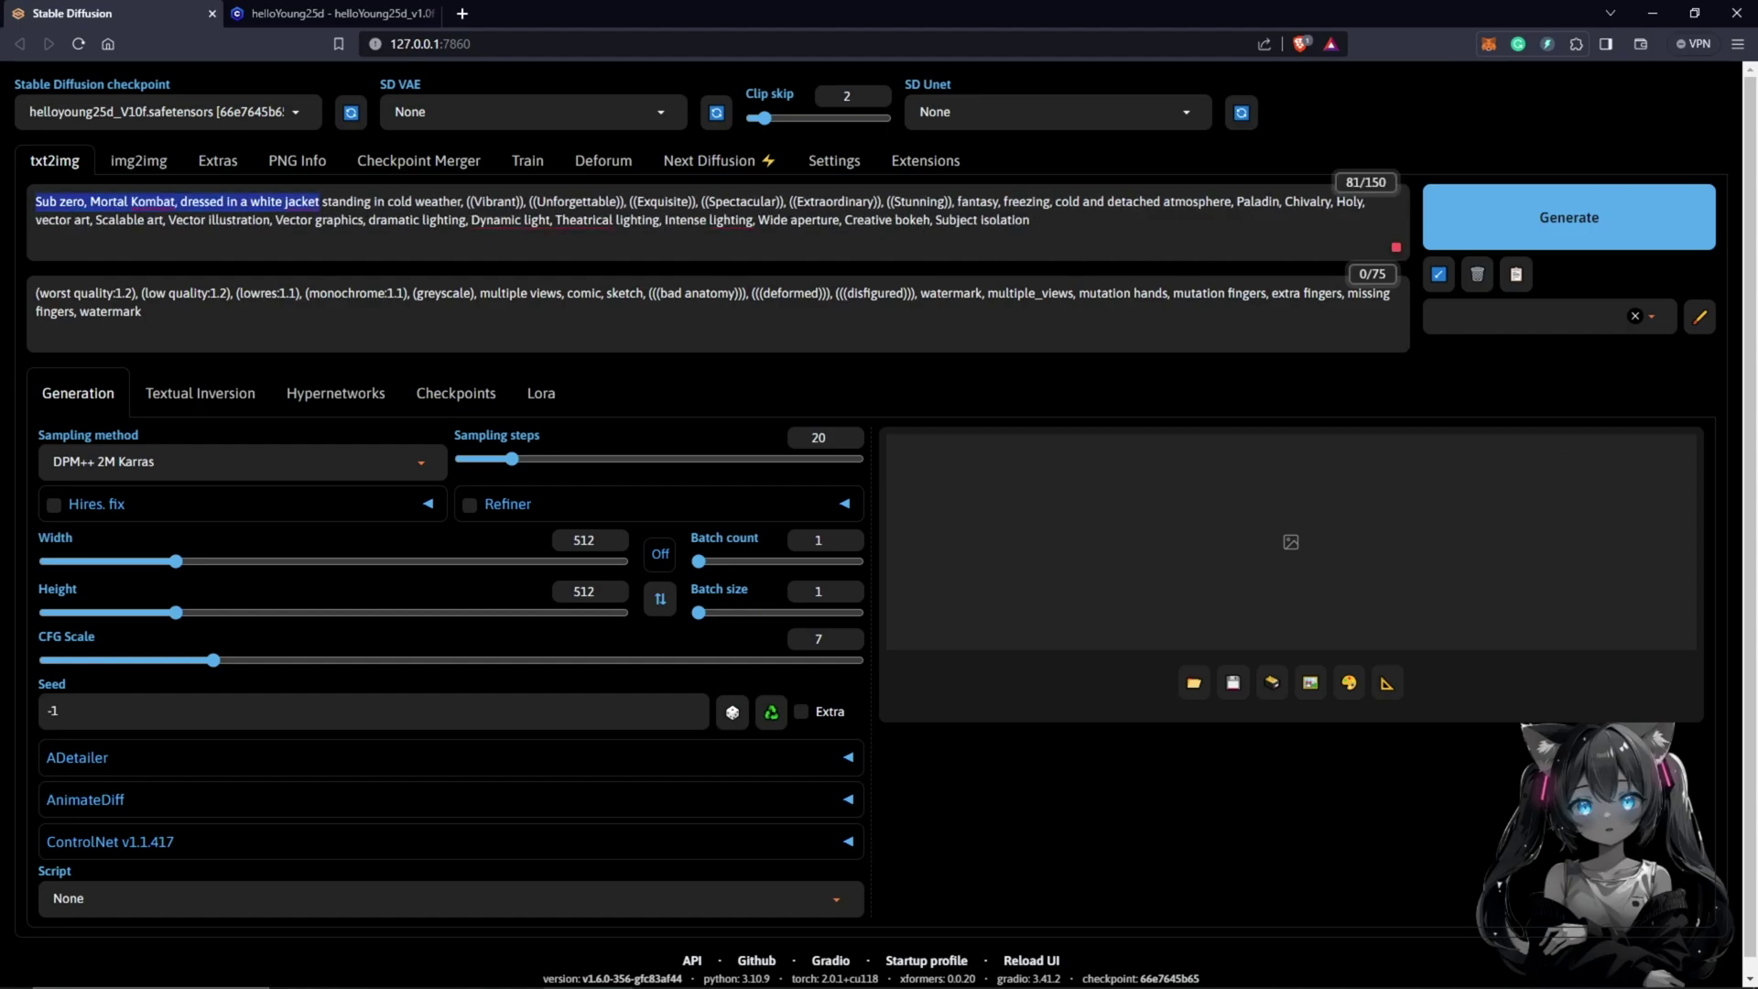
- Set sampler Euler a, 30 sampling steps and height 768, then generate
click(419, 460)
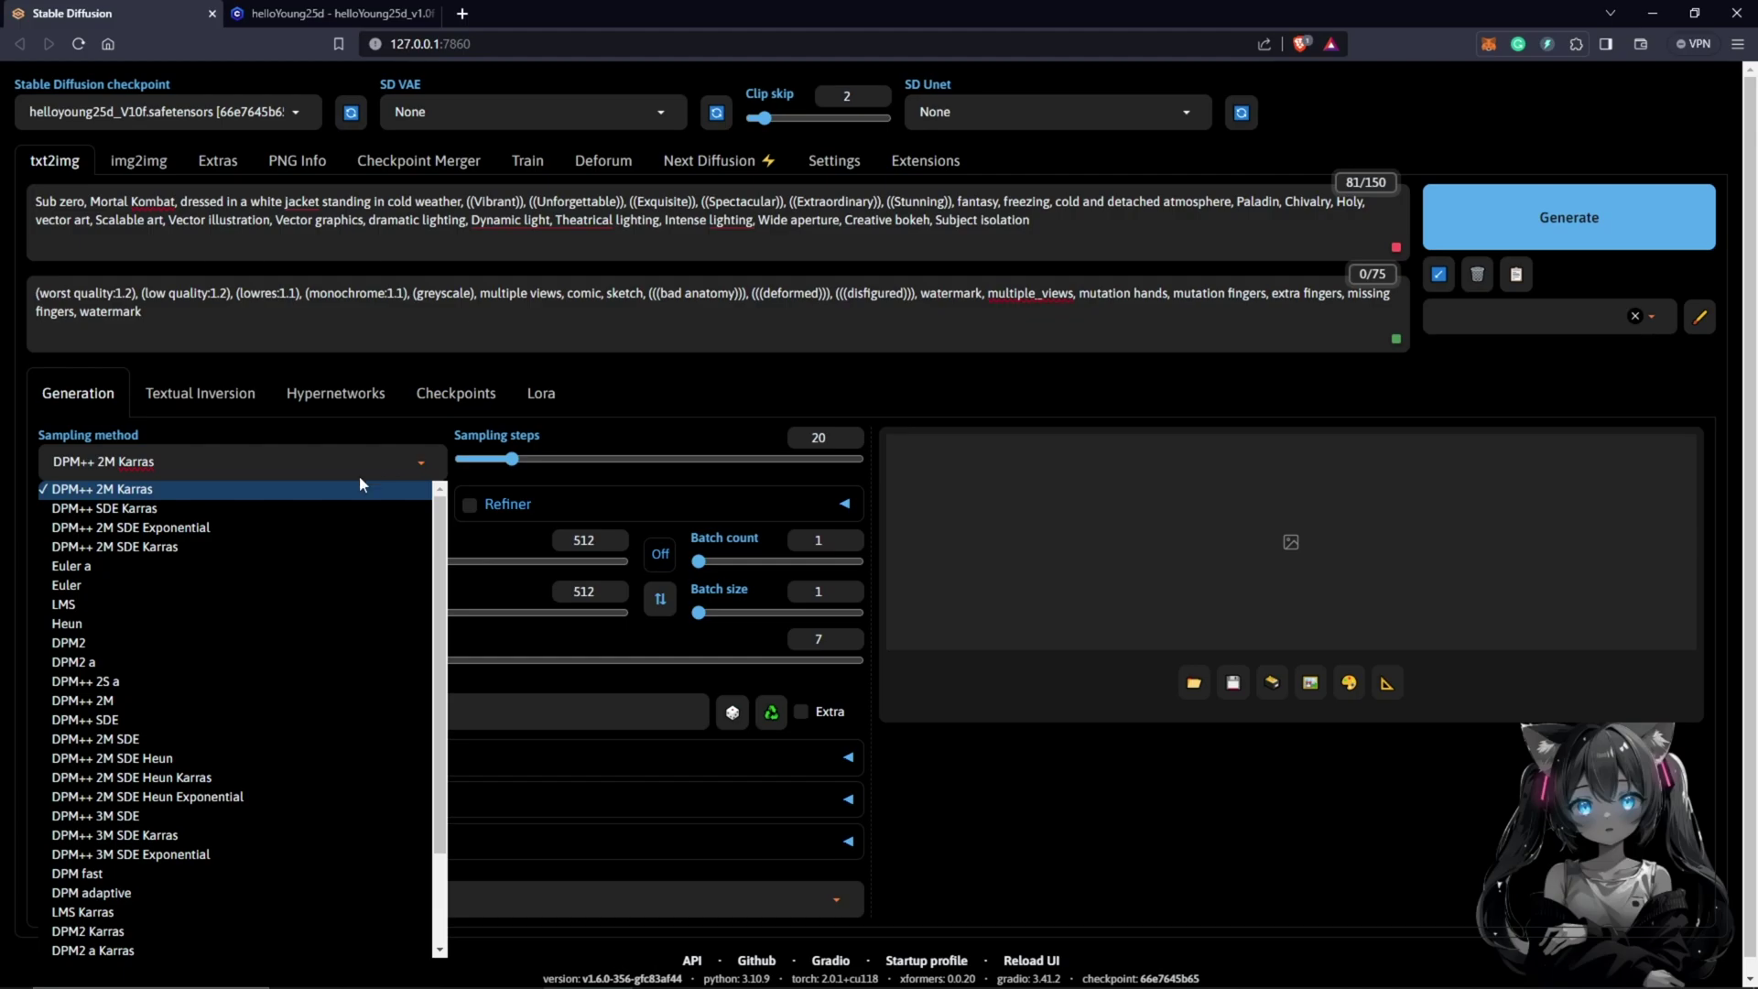
click(108, 567)
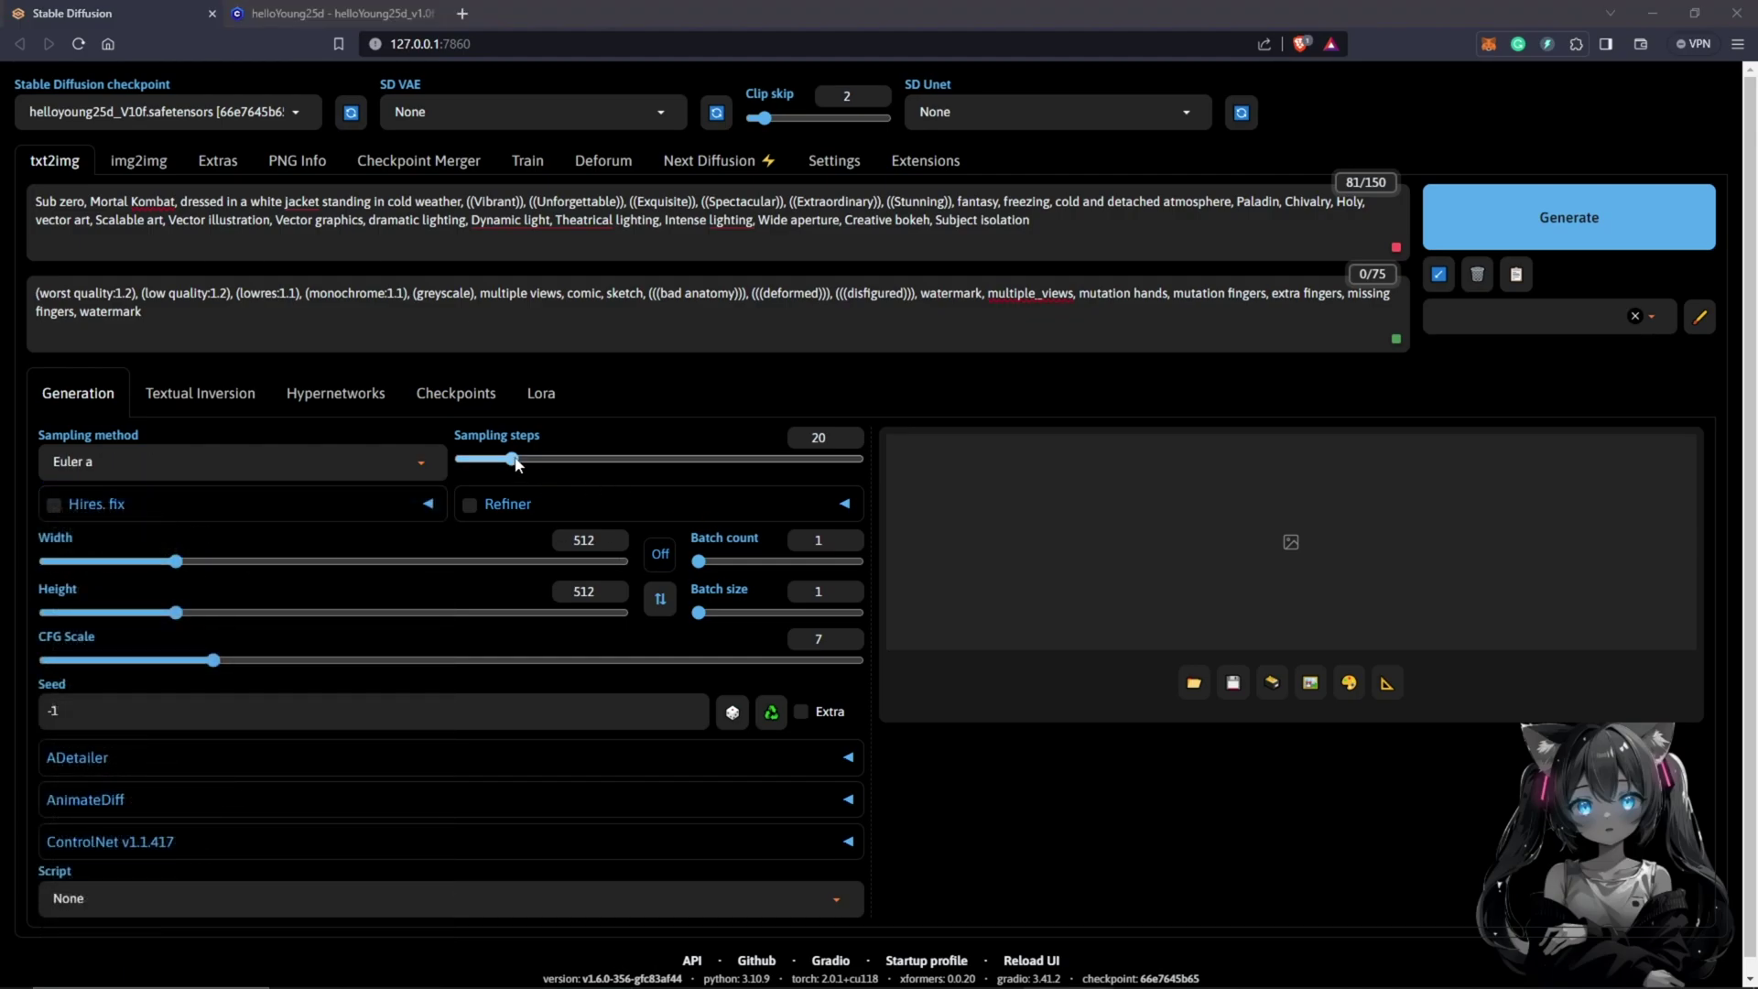
drag(512, 459, 541, 462)
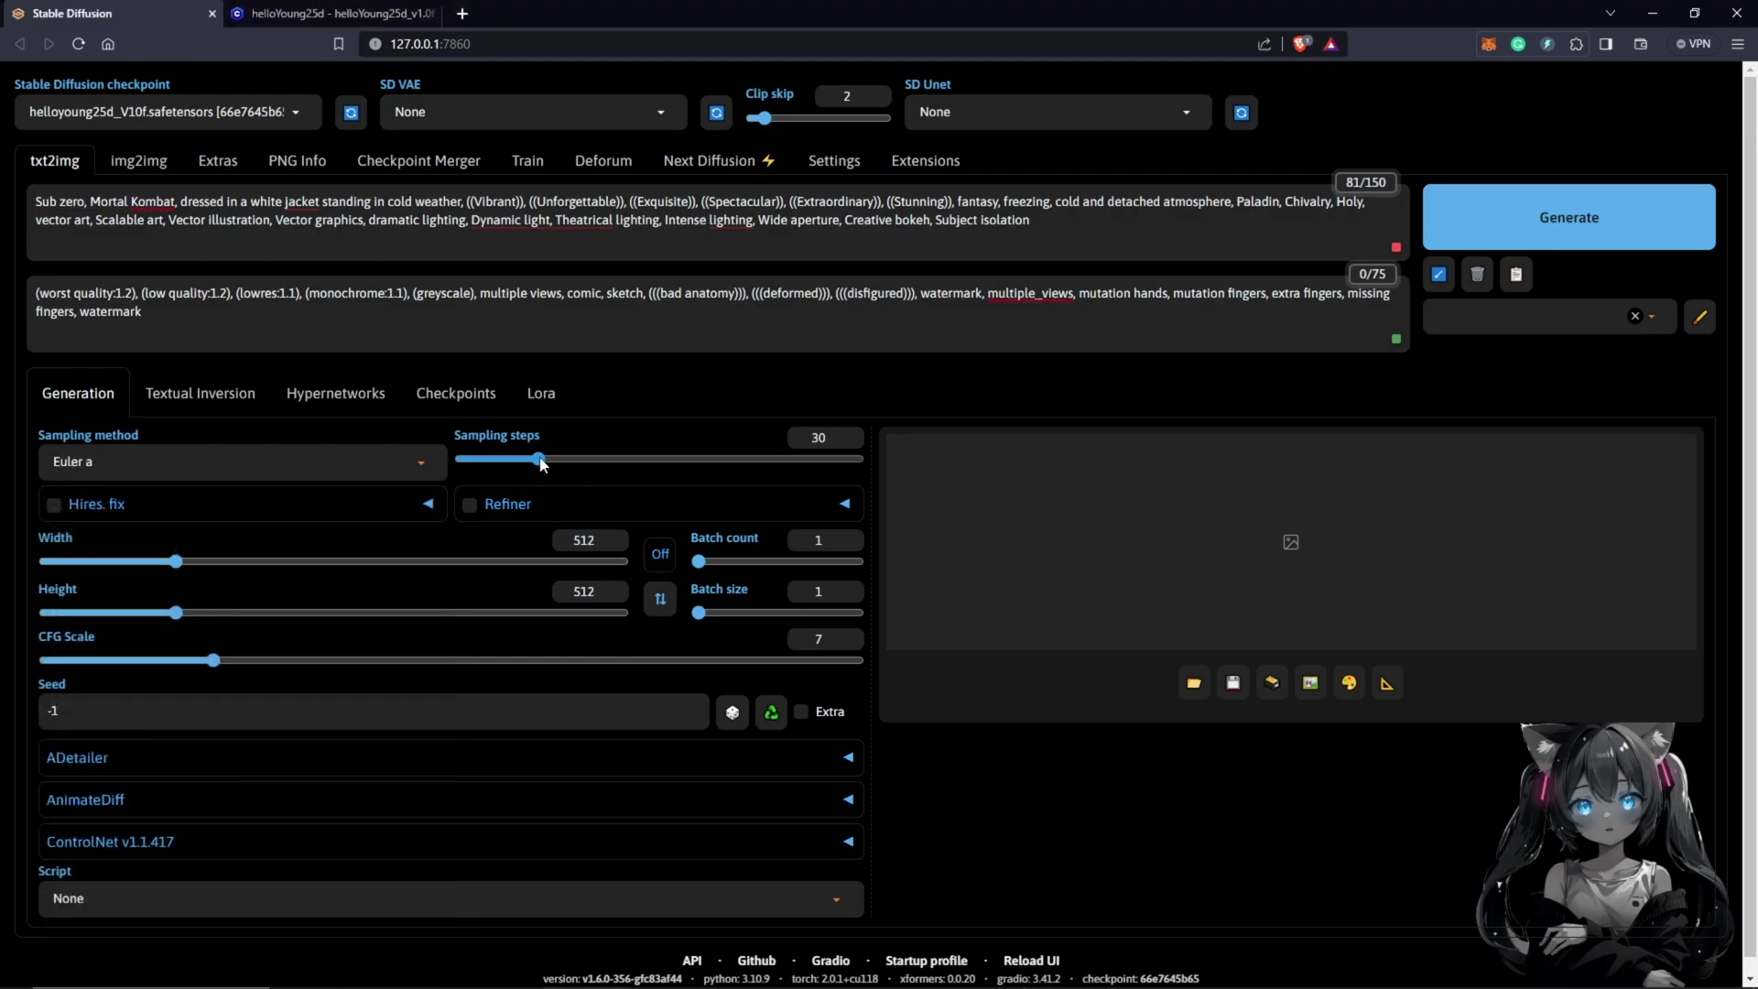
double_click(583, 592)
text(768)
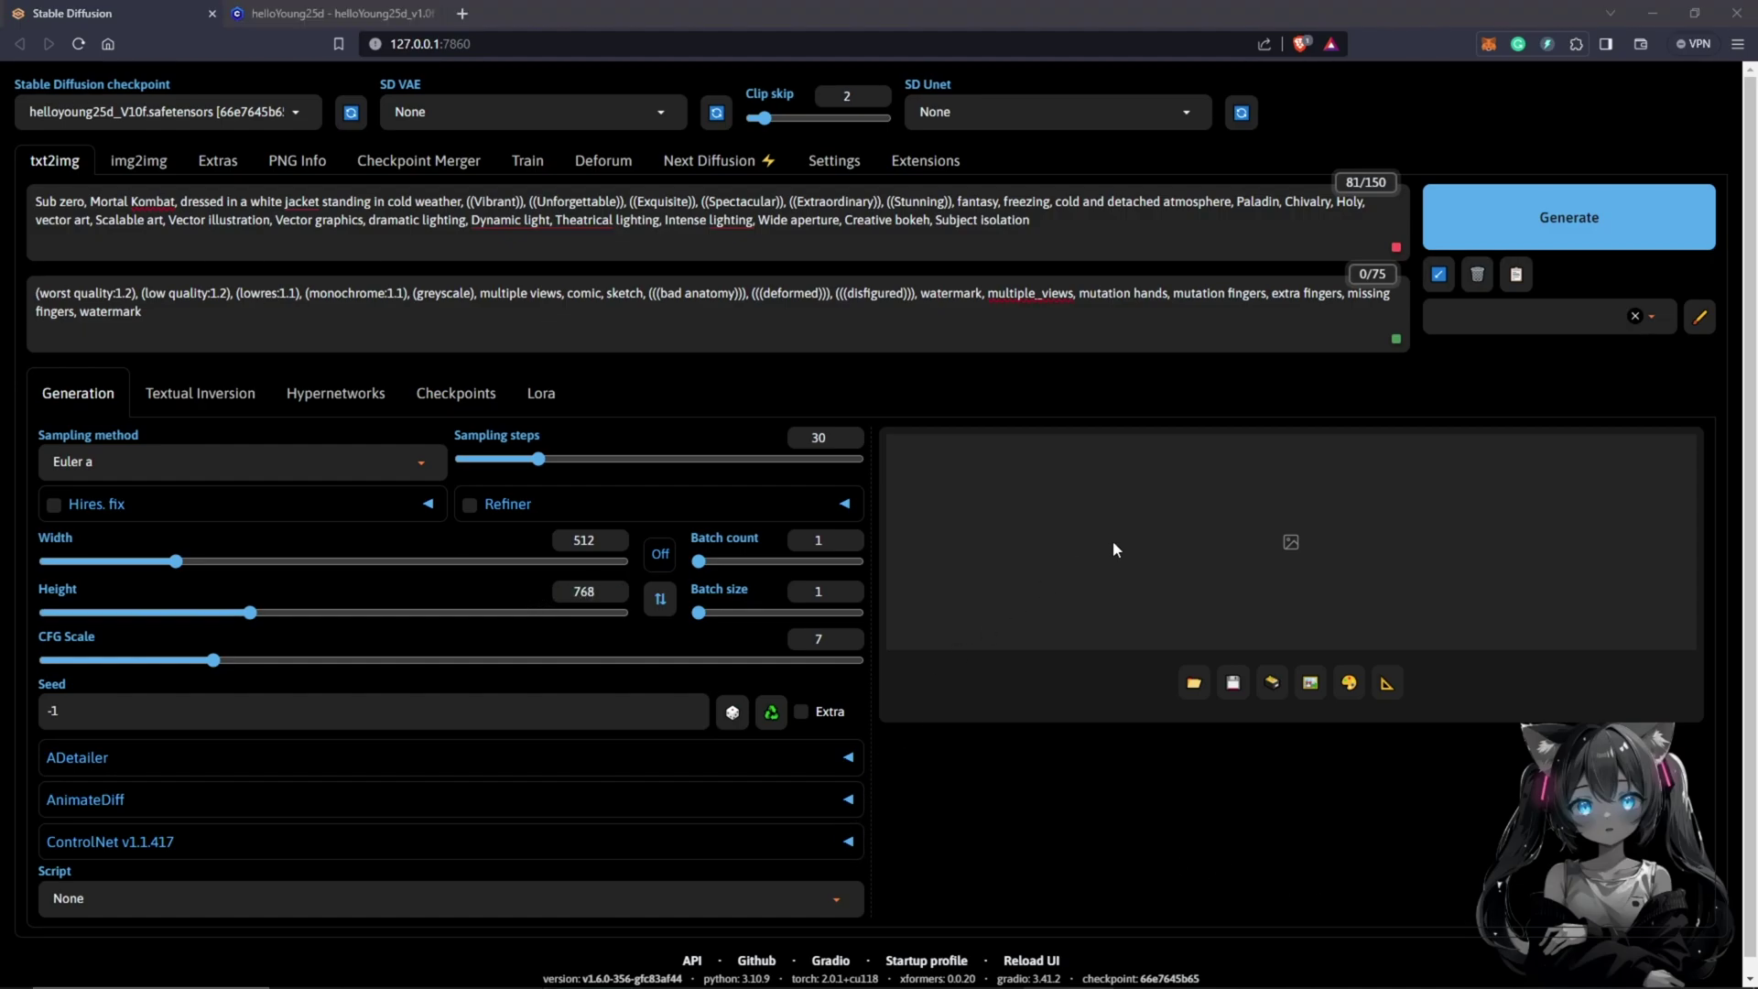
click(1547, 240)
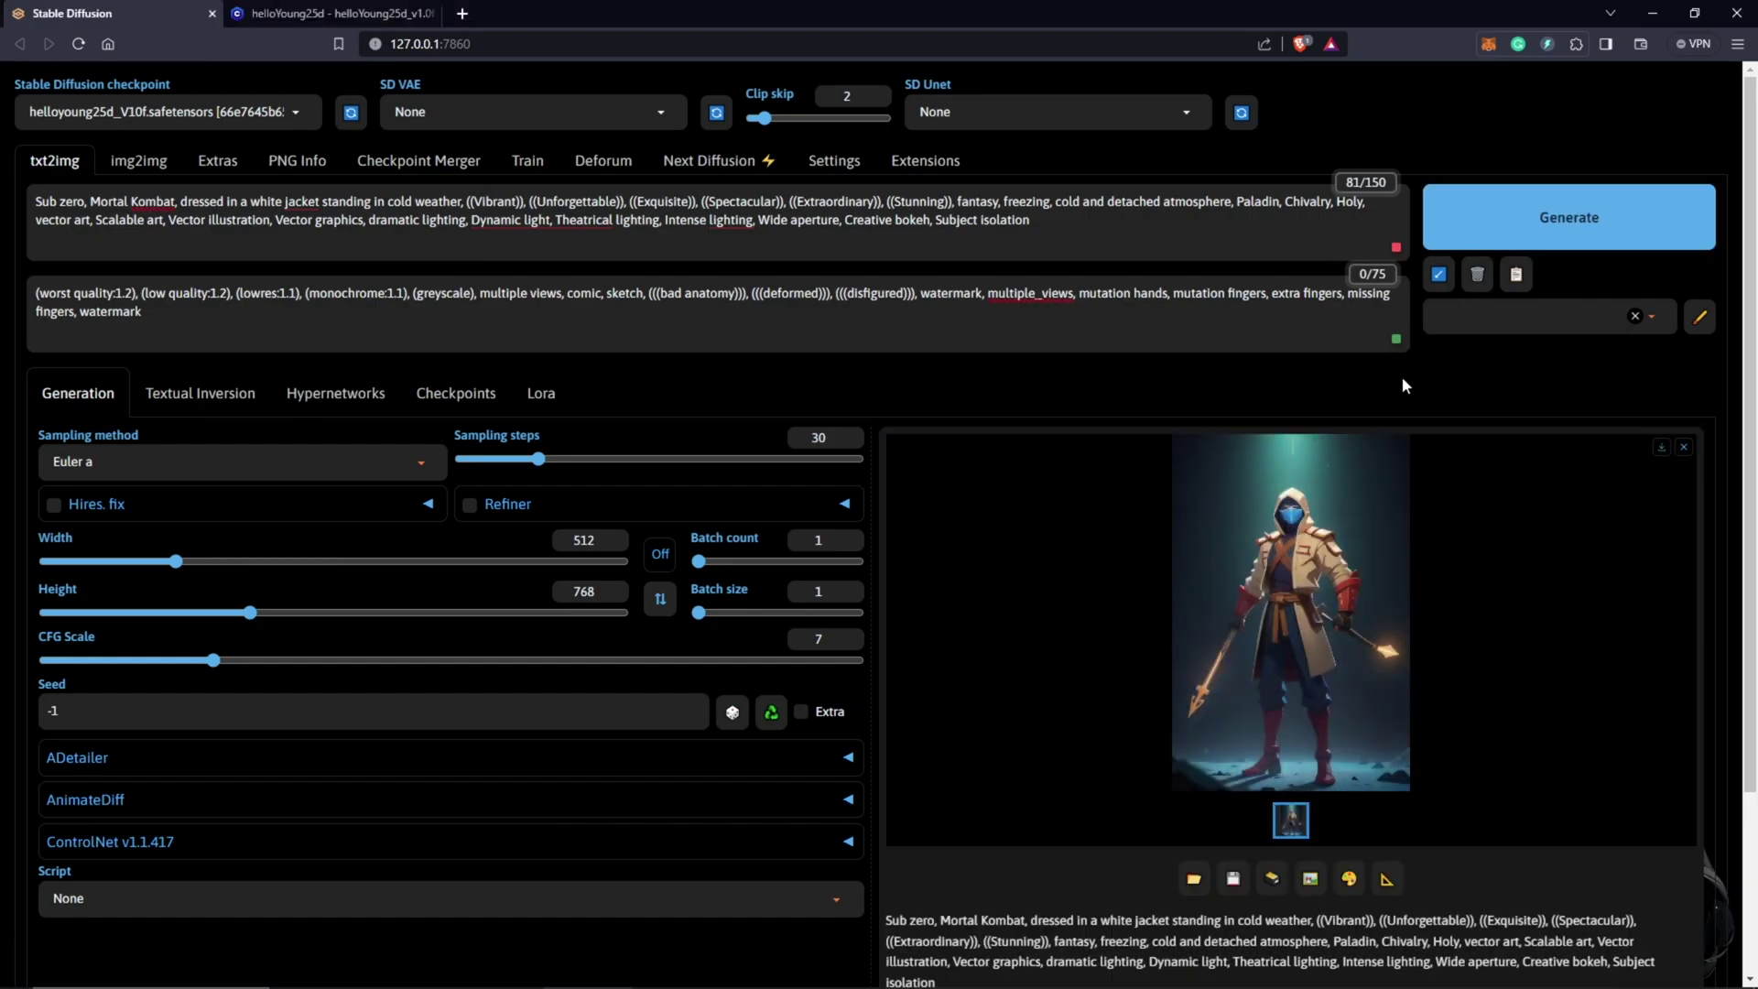
- Change 'Sub zero' to 'Sub-zero' and raise the weights of Sub-zero and Mortal Kombat
key(BackSpace)
text(-)
drag(34, 202, 76, 200)
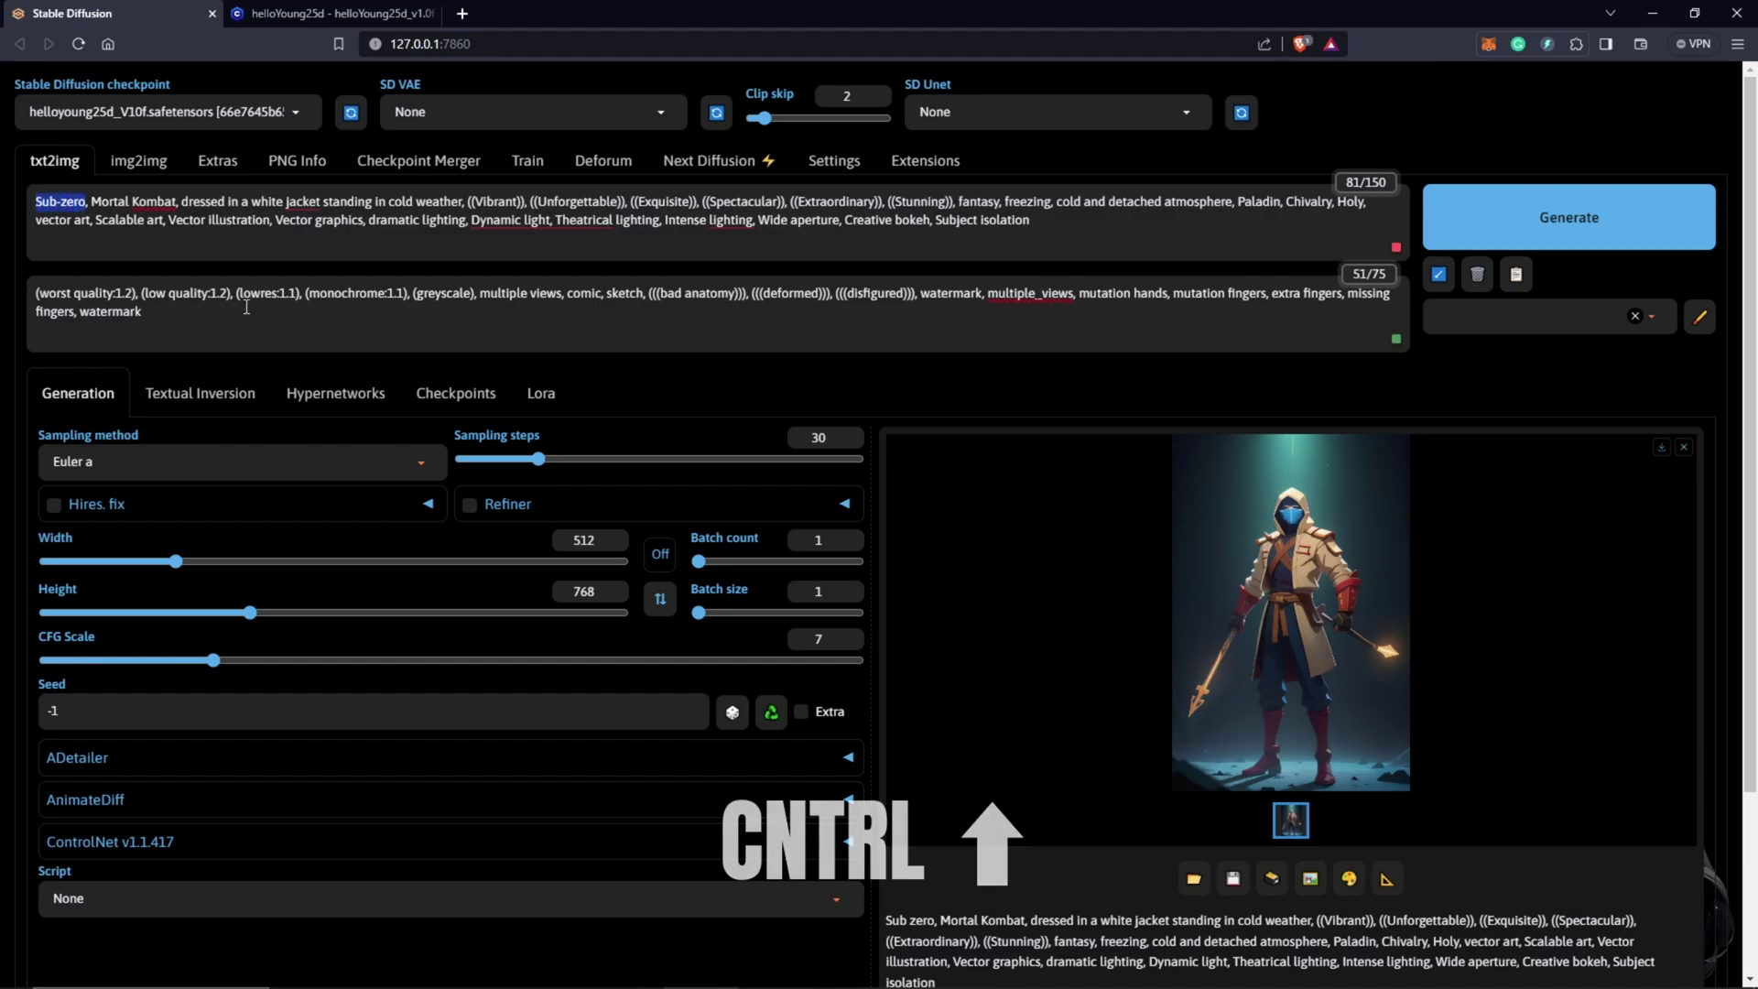
key(ctrl+Up)
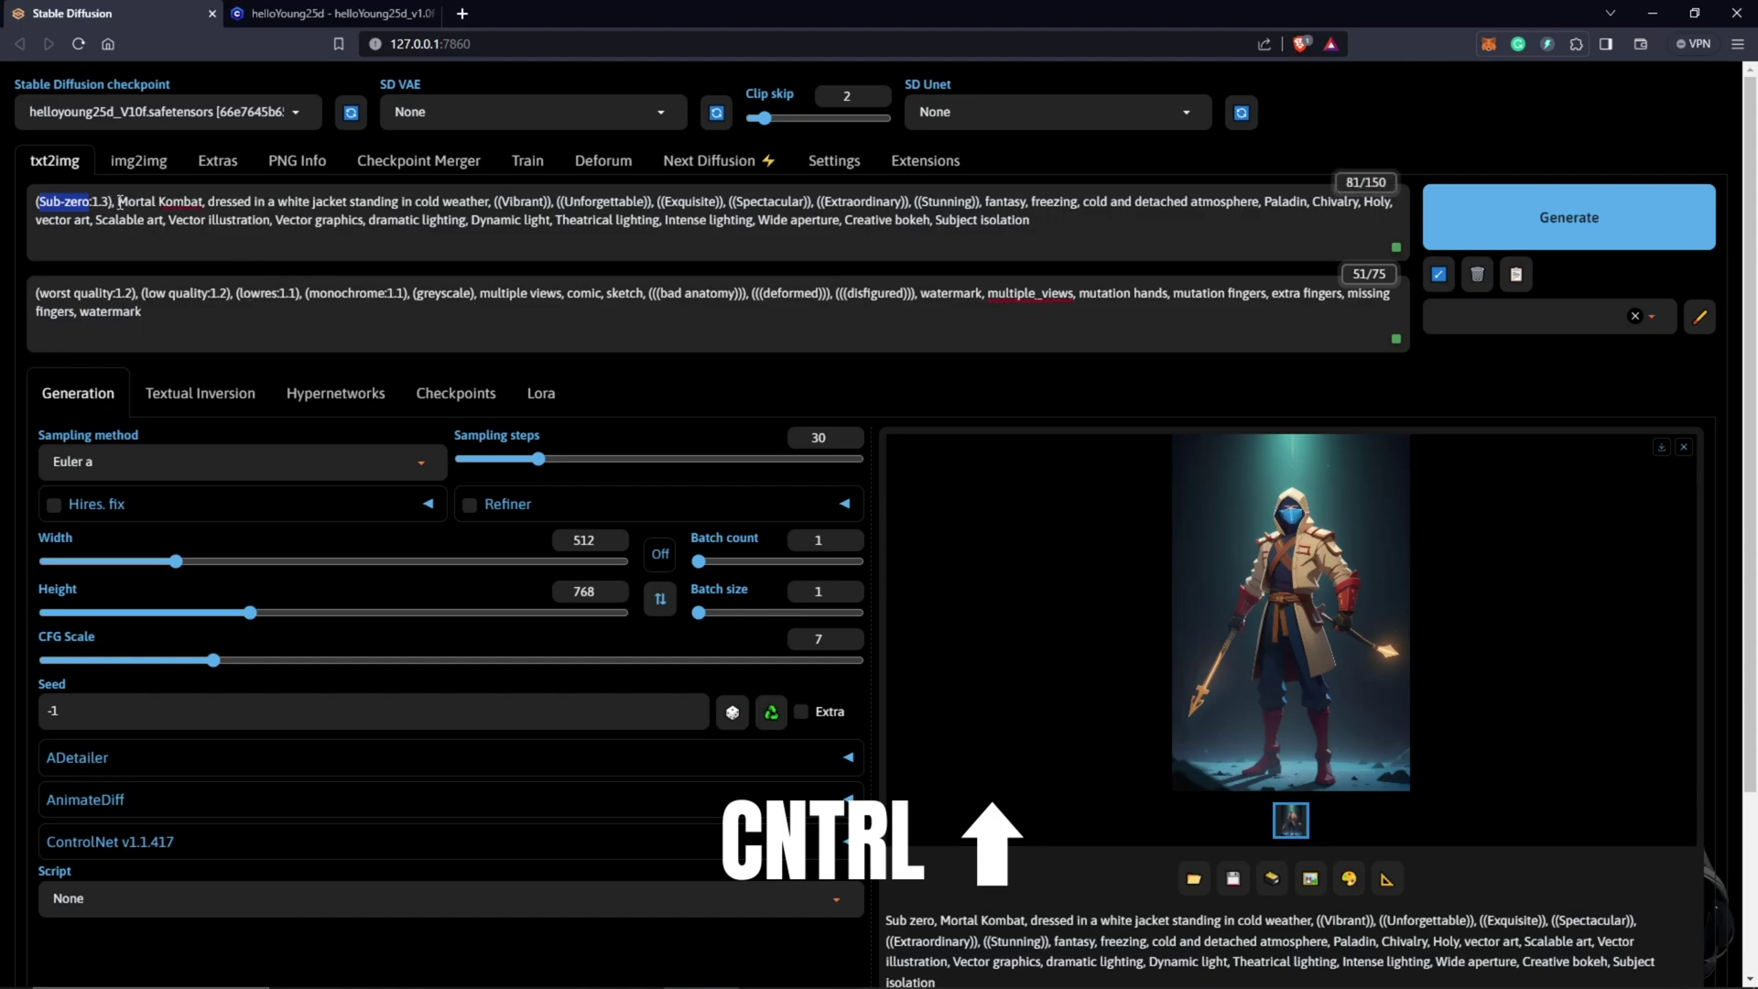
drag(118, 201, 204, 201)
key(ctrl+Up)
key(ctrl+Up)
key(ctrl+Up)
- Raise the weights of cold weather, freezing and cold and detached atmosphere, then generate
drag(441, 202, 510, 202)
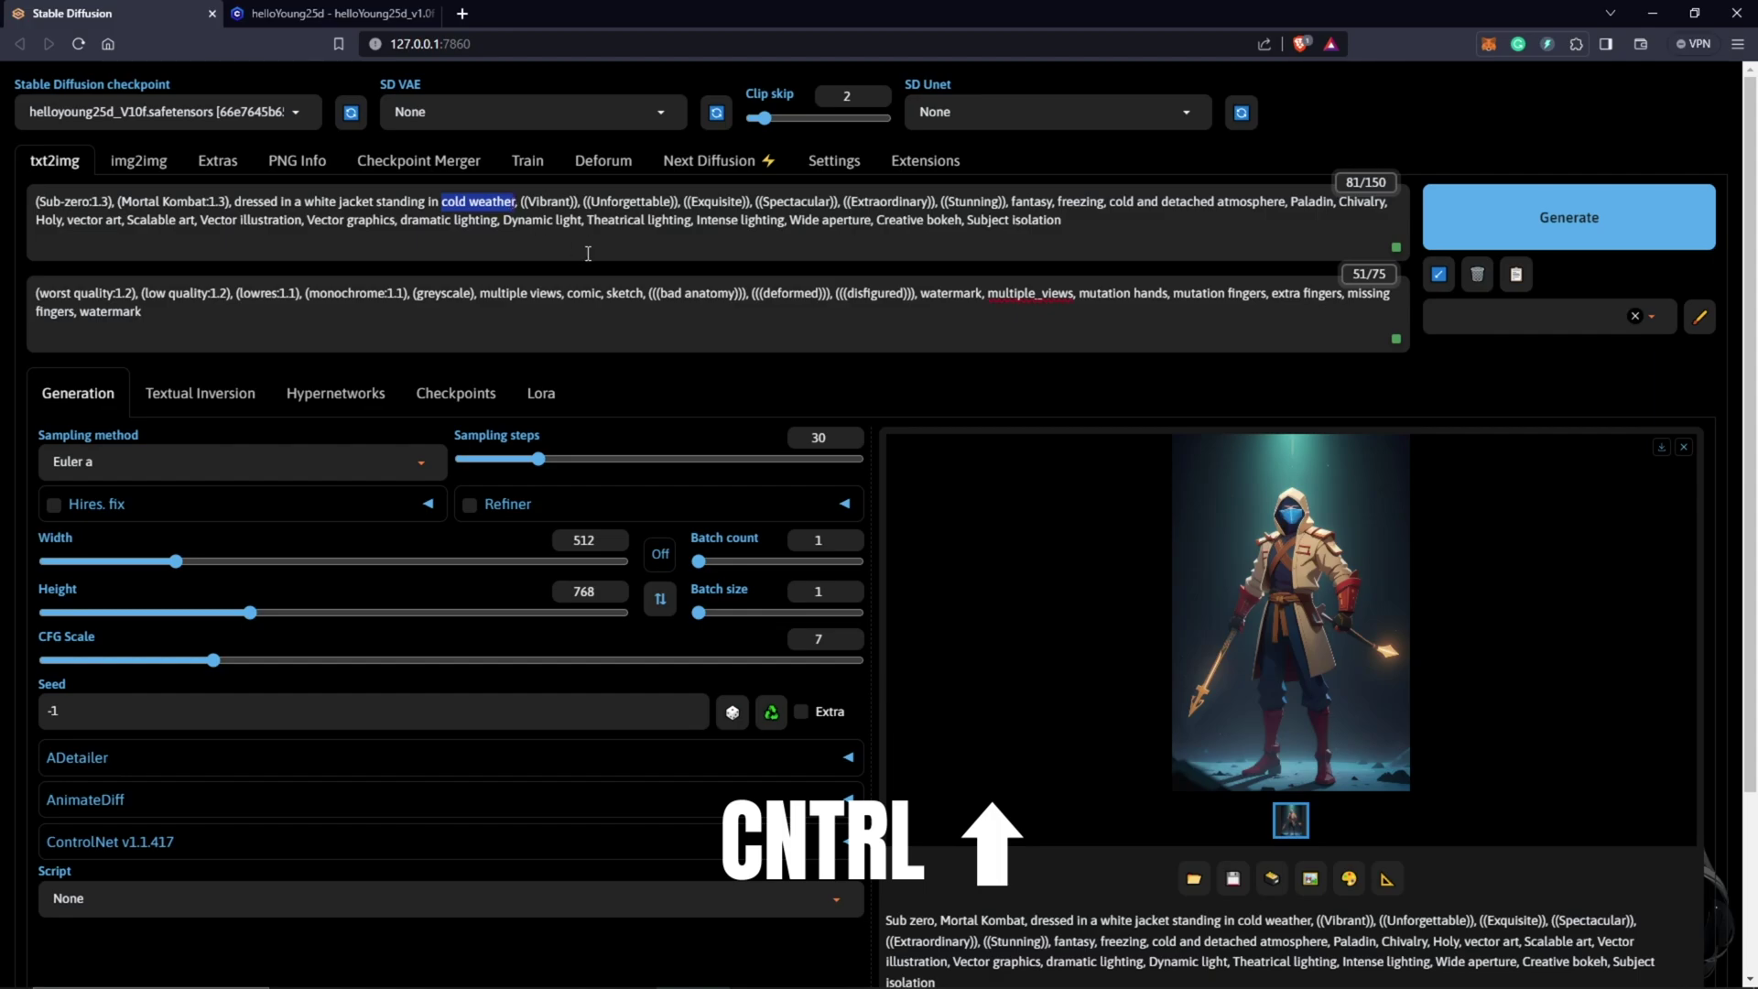
key(ctrl+Up)
key(ctrl+Up)
key(ctrl+Up)
double_click(1107, 201)
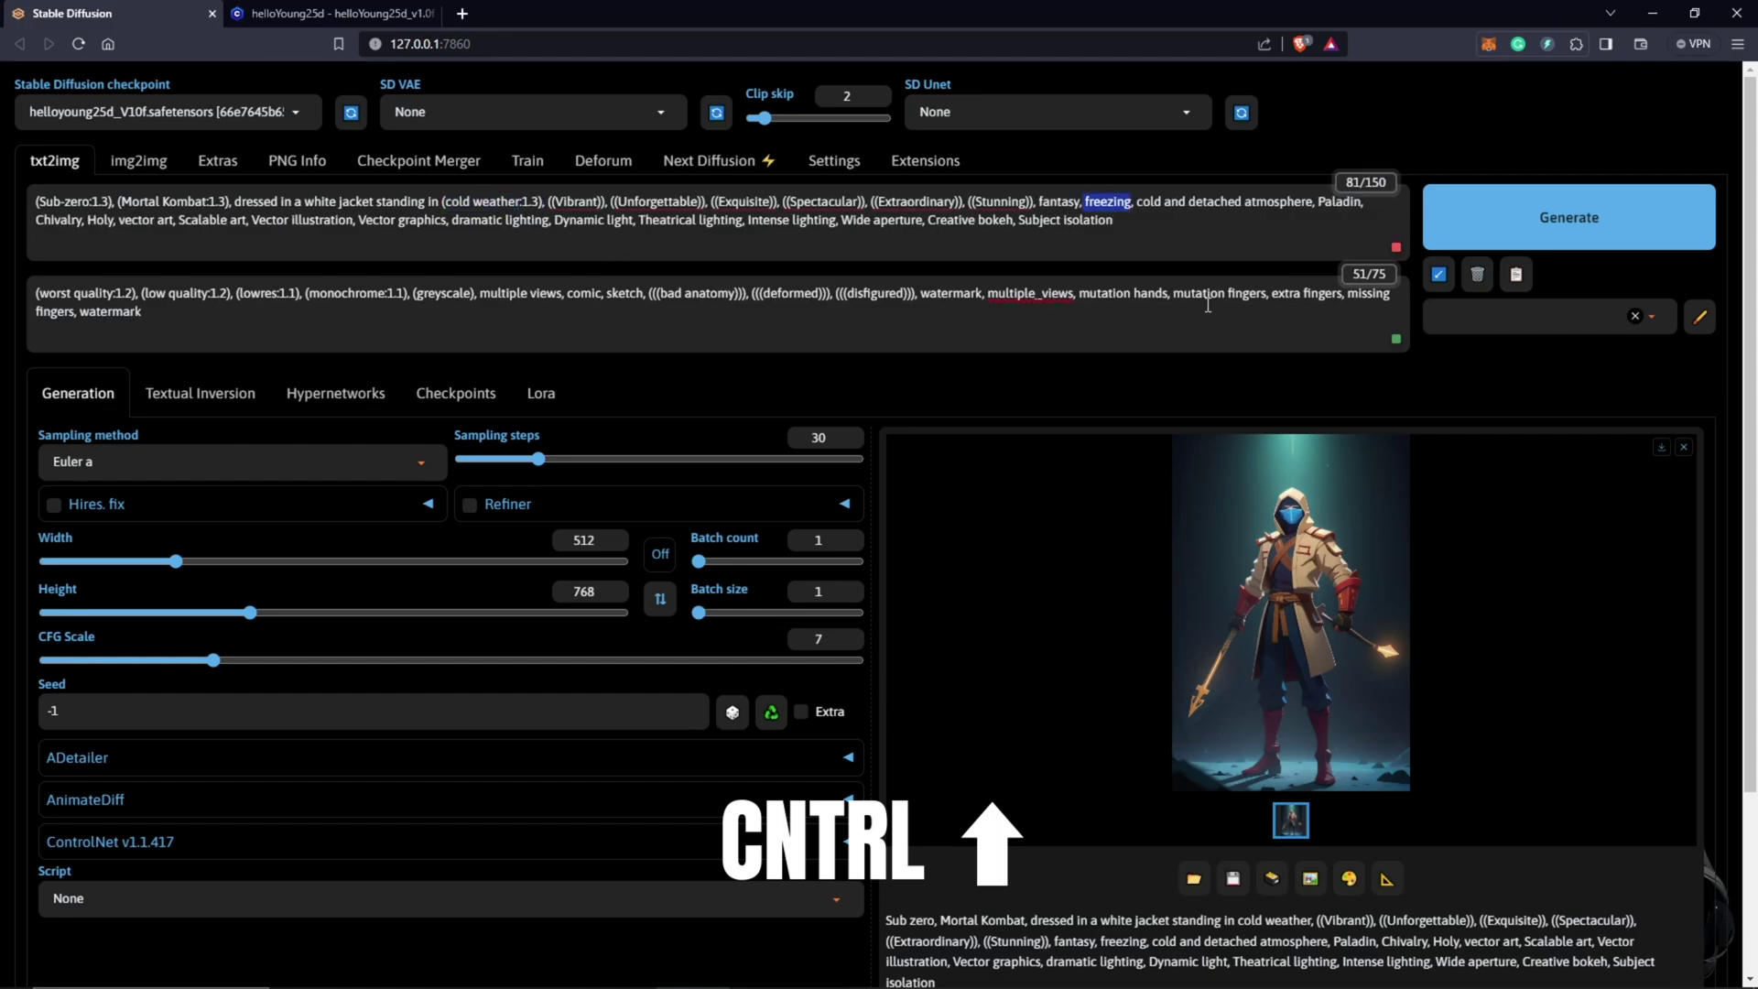
key(ctrl+Up)
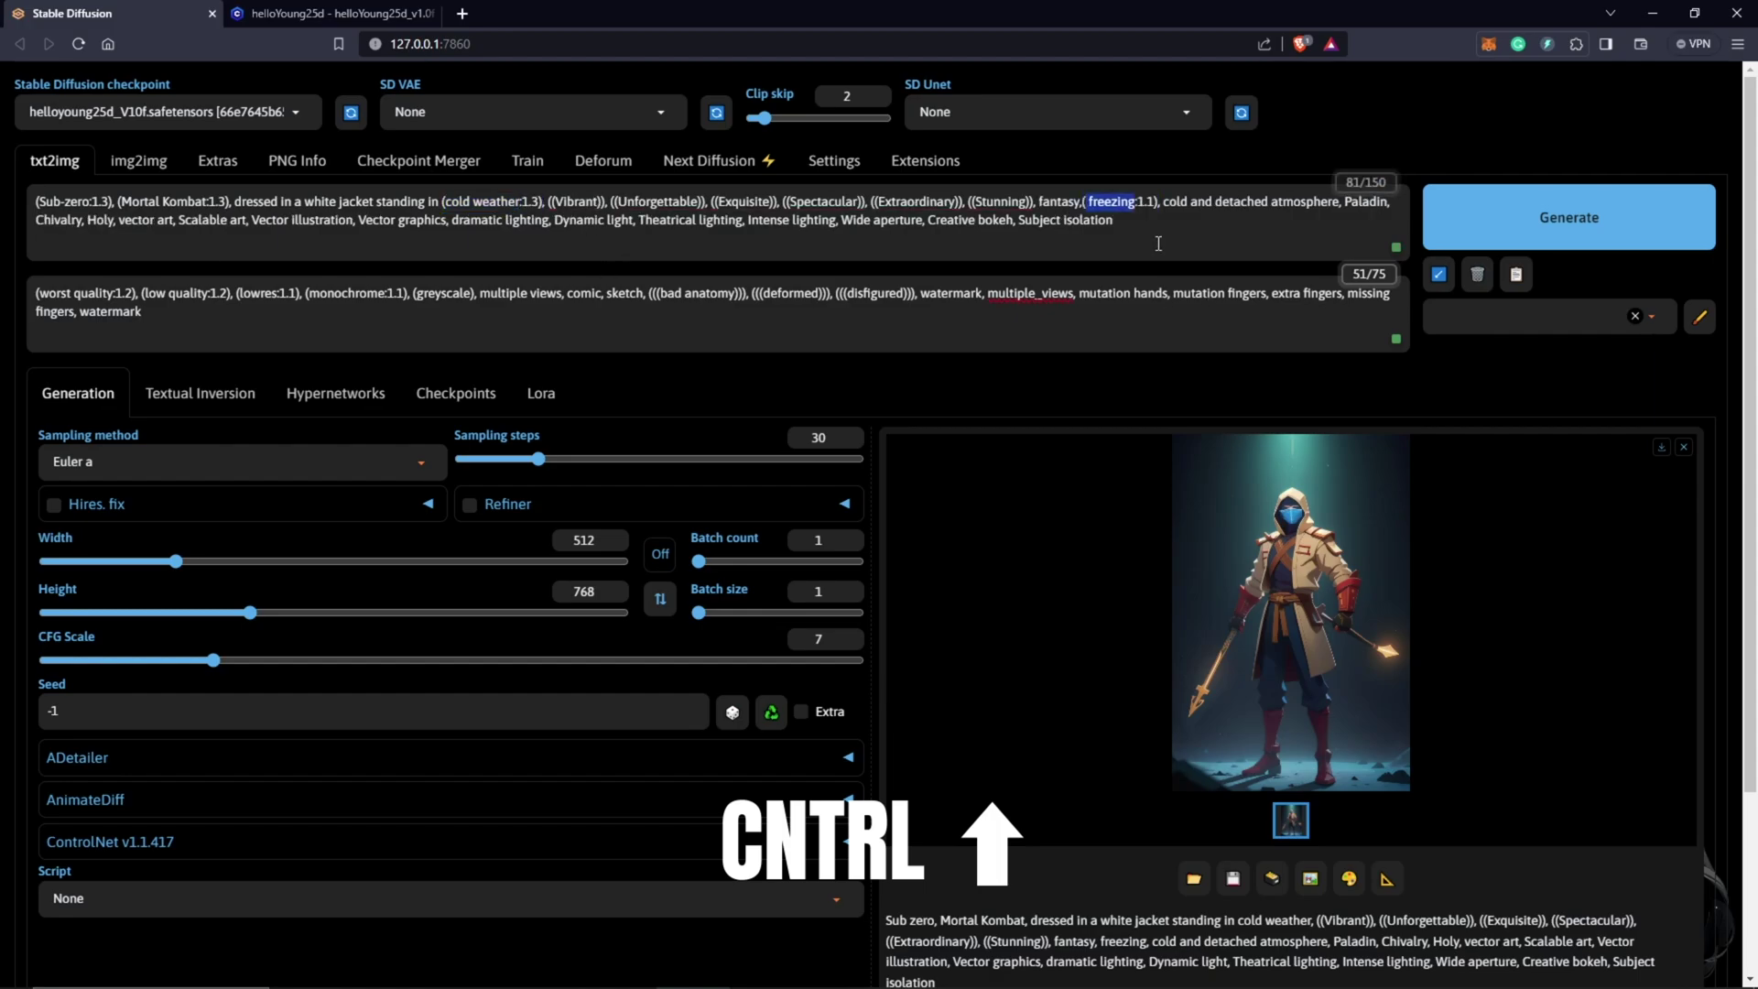
drag(1163, 202, 1335, 200)
key(ctrl+Up)
key(ctrl+Up)
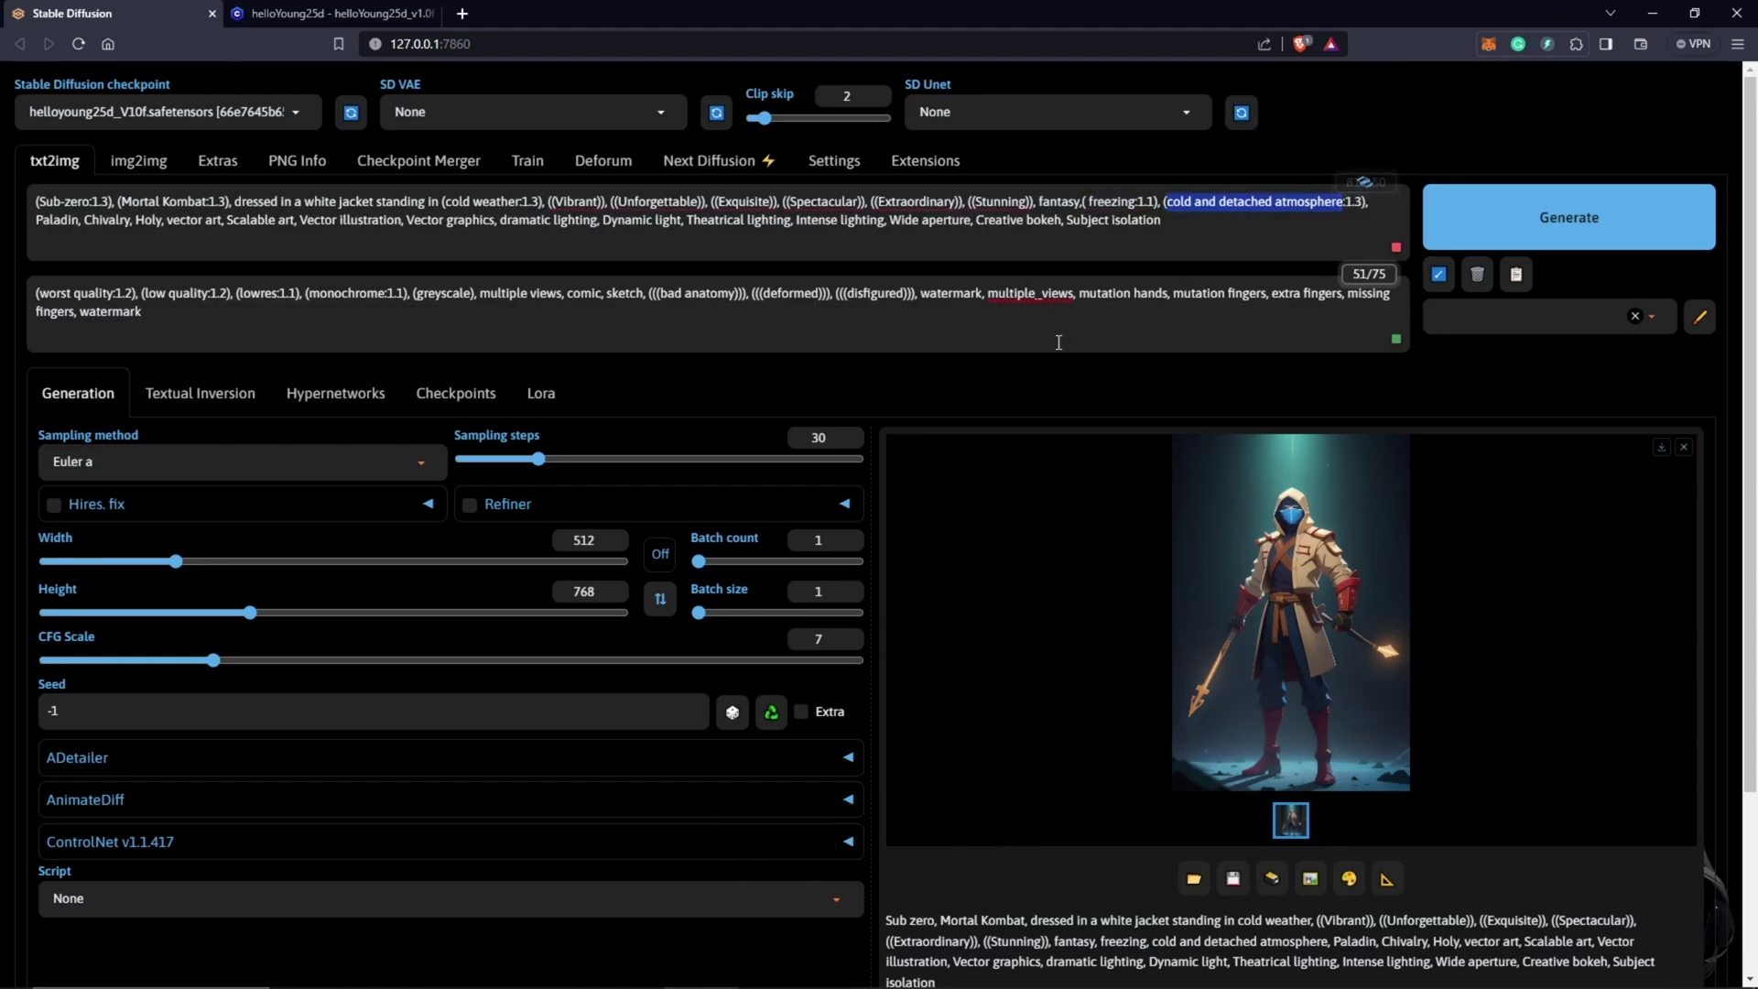
click(1546, 226)
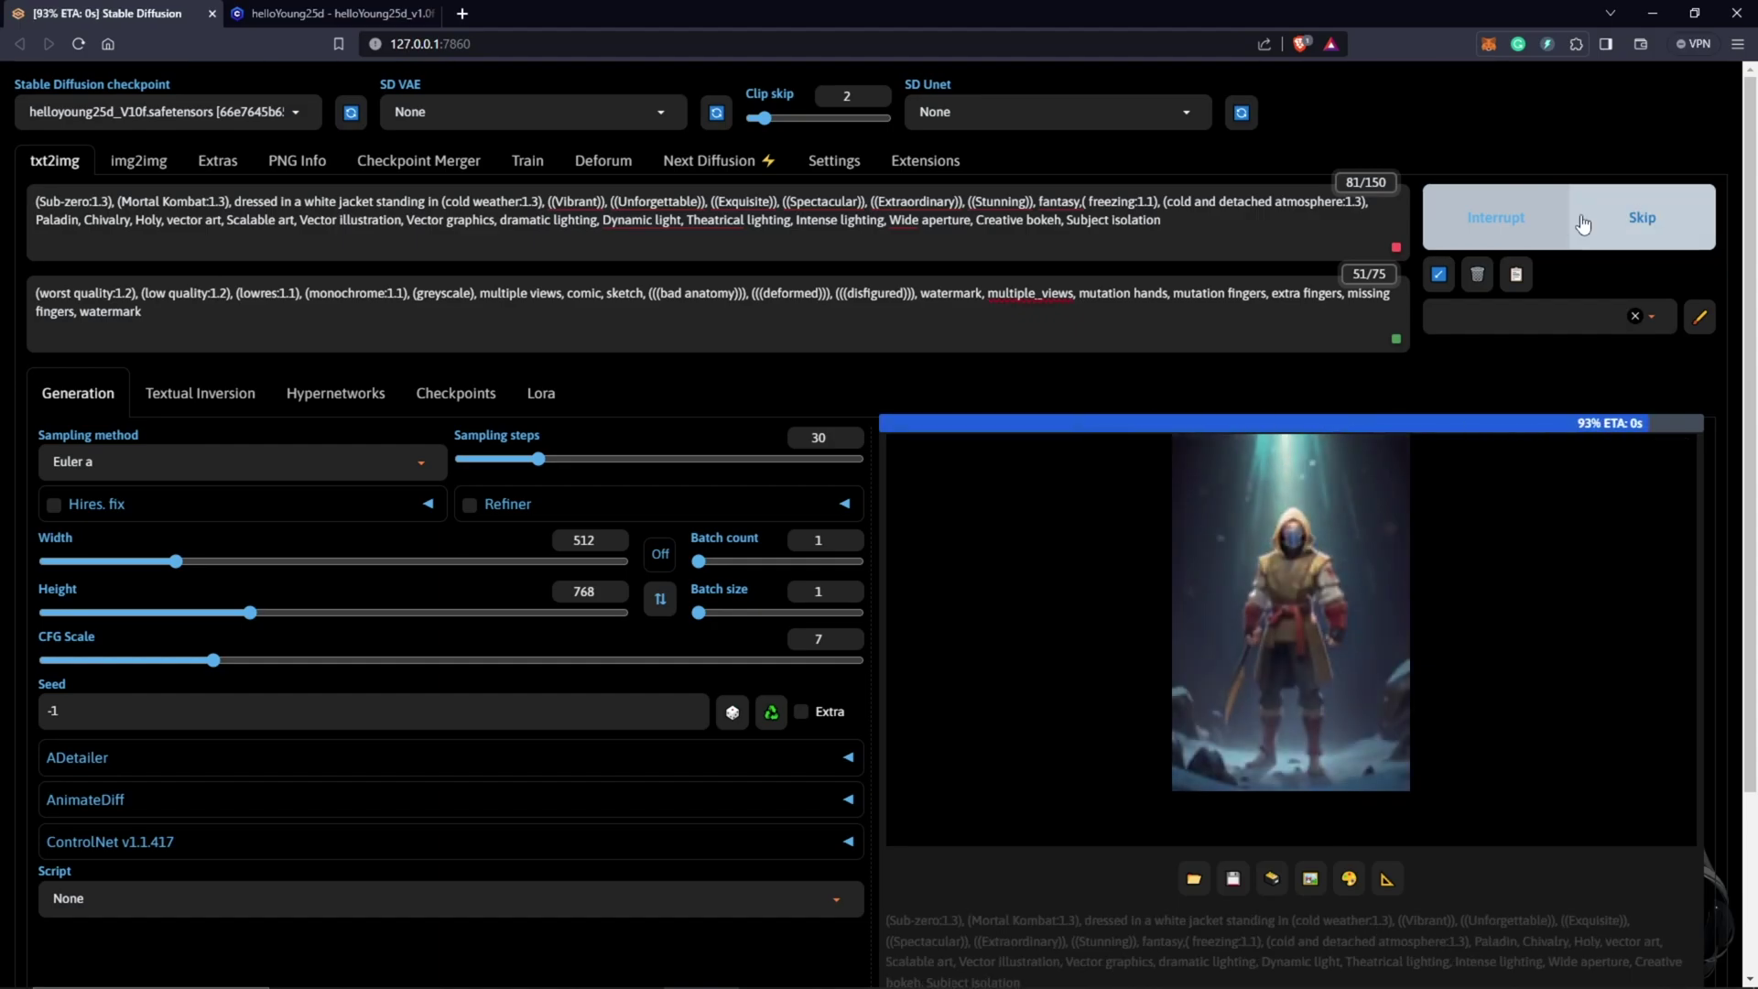
- Add the more_details LoRA at 0.8 and move its tag to right after (cold weather:1.3)
click(541, 394)
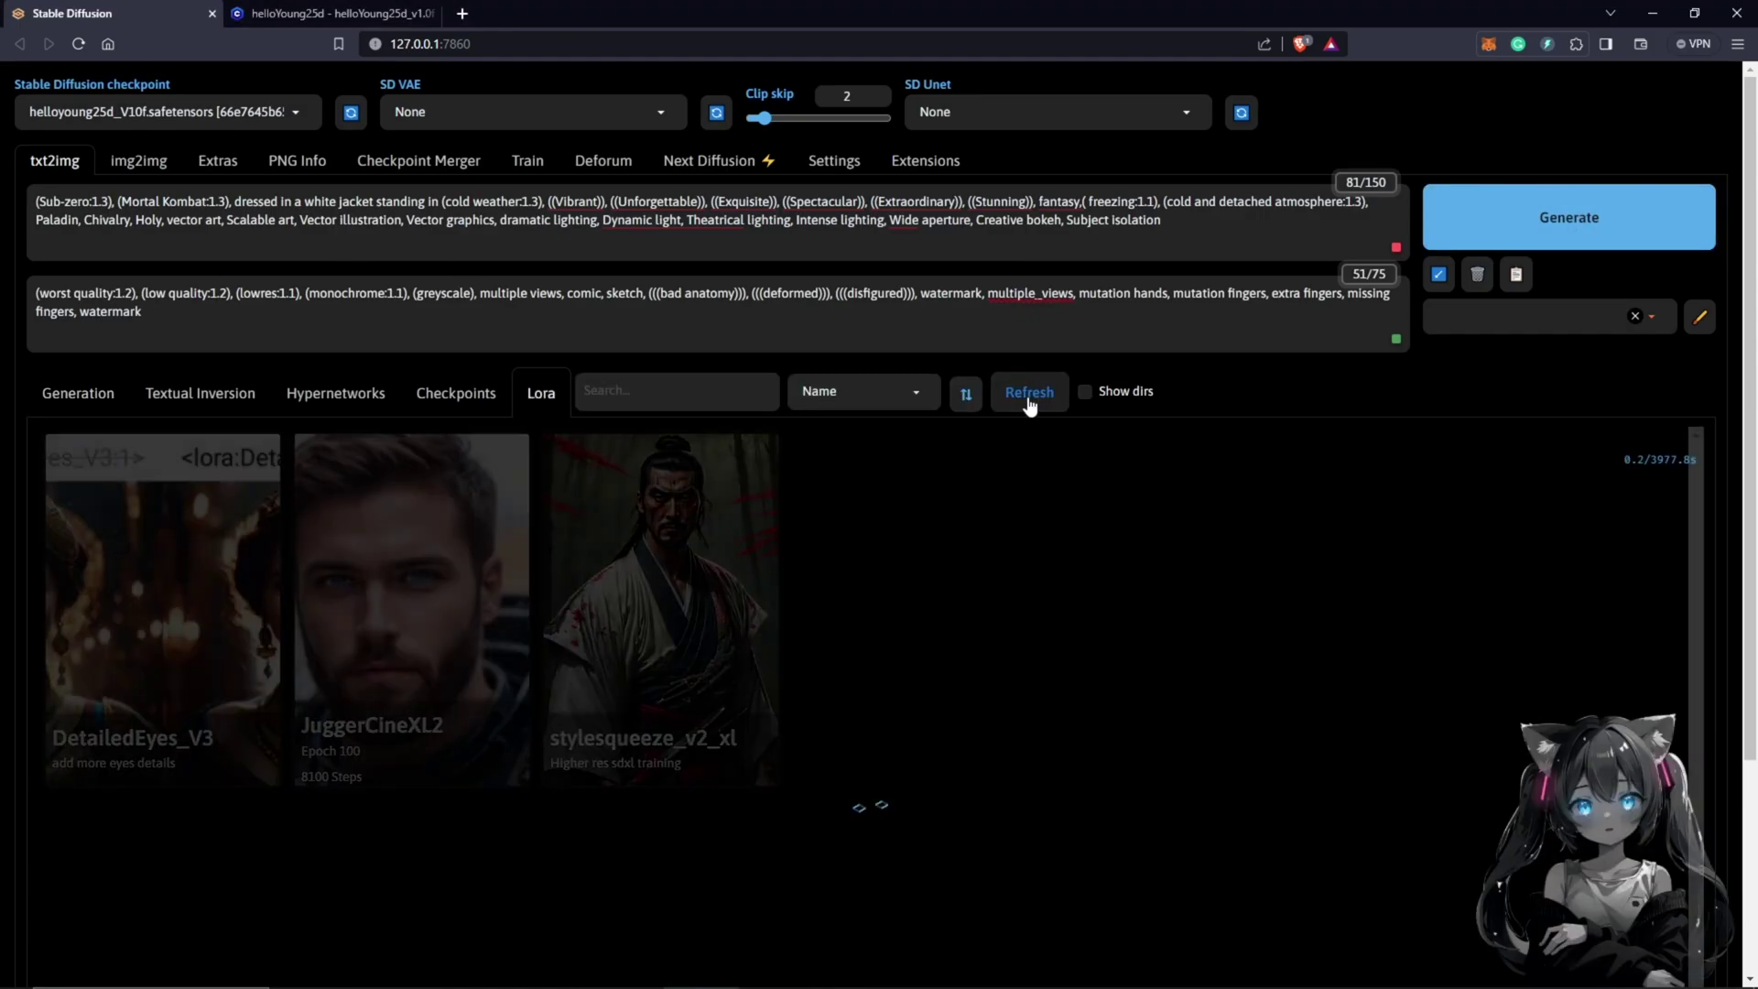
scroll(665, 772, down, 2)
click(666, 772)
scroll(1165, 229, up, 2)
drag(1166, 223, 1310, 227)
key(ctrl+c)
key(BackSpace)
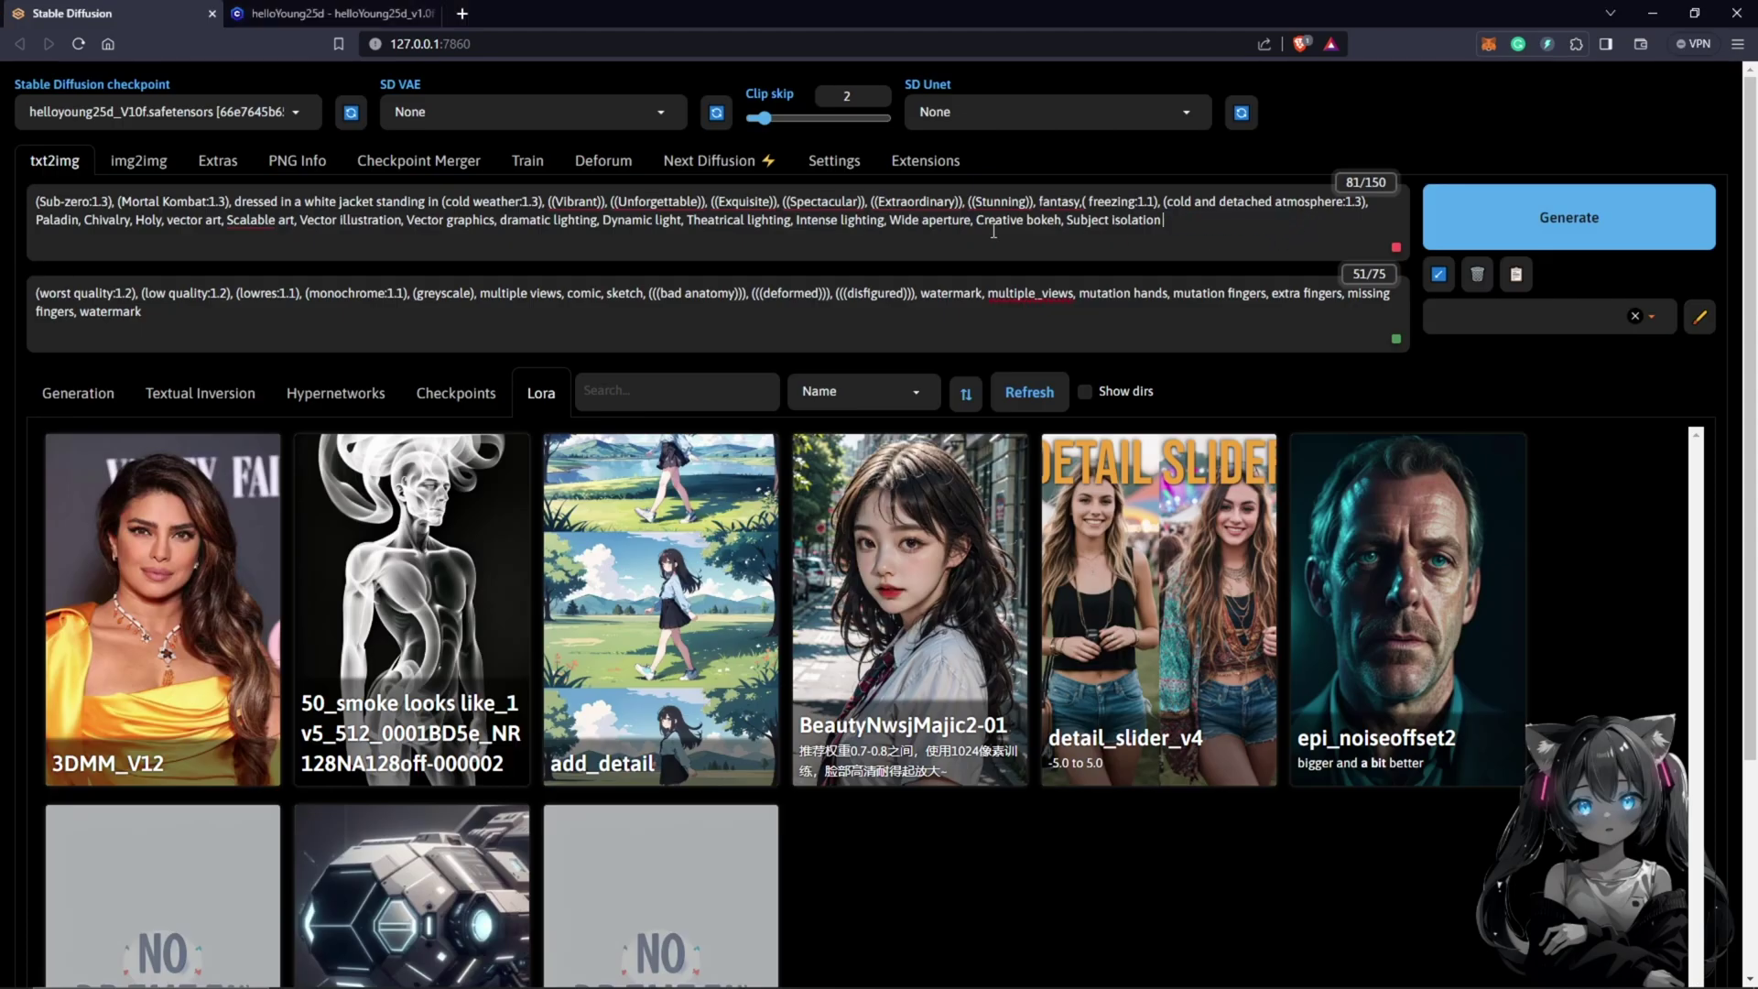
key(ctrl+v)
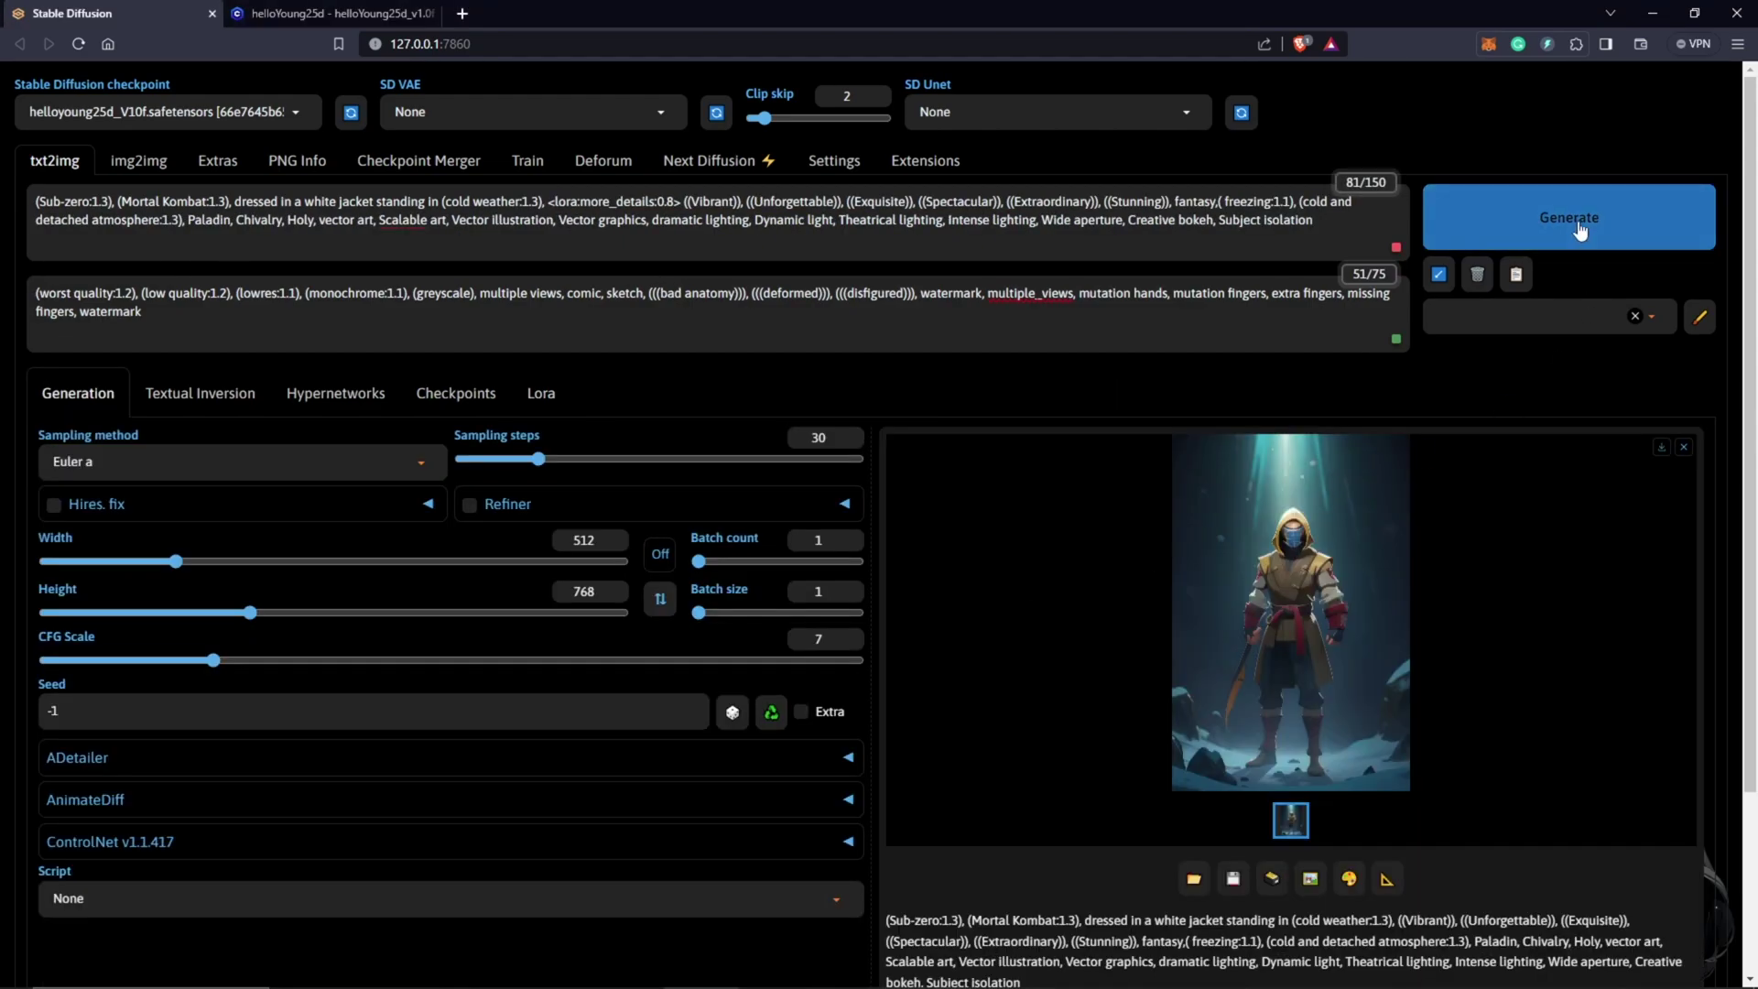
- Generate an image with the LoRA and preview it full screen
click(1578, 229)
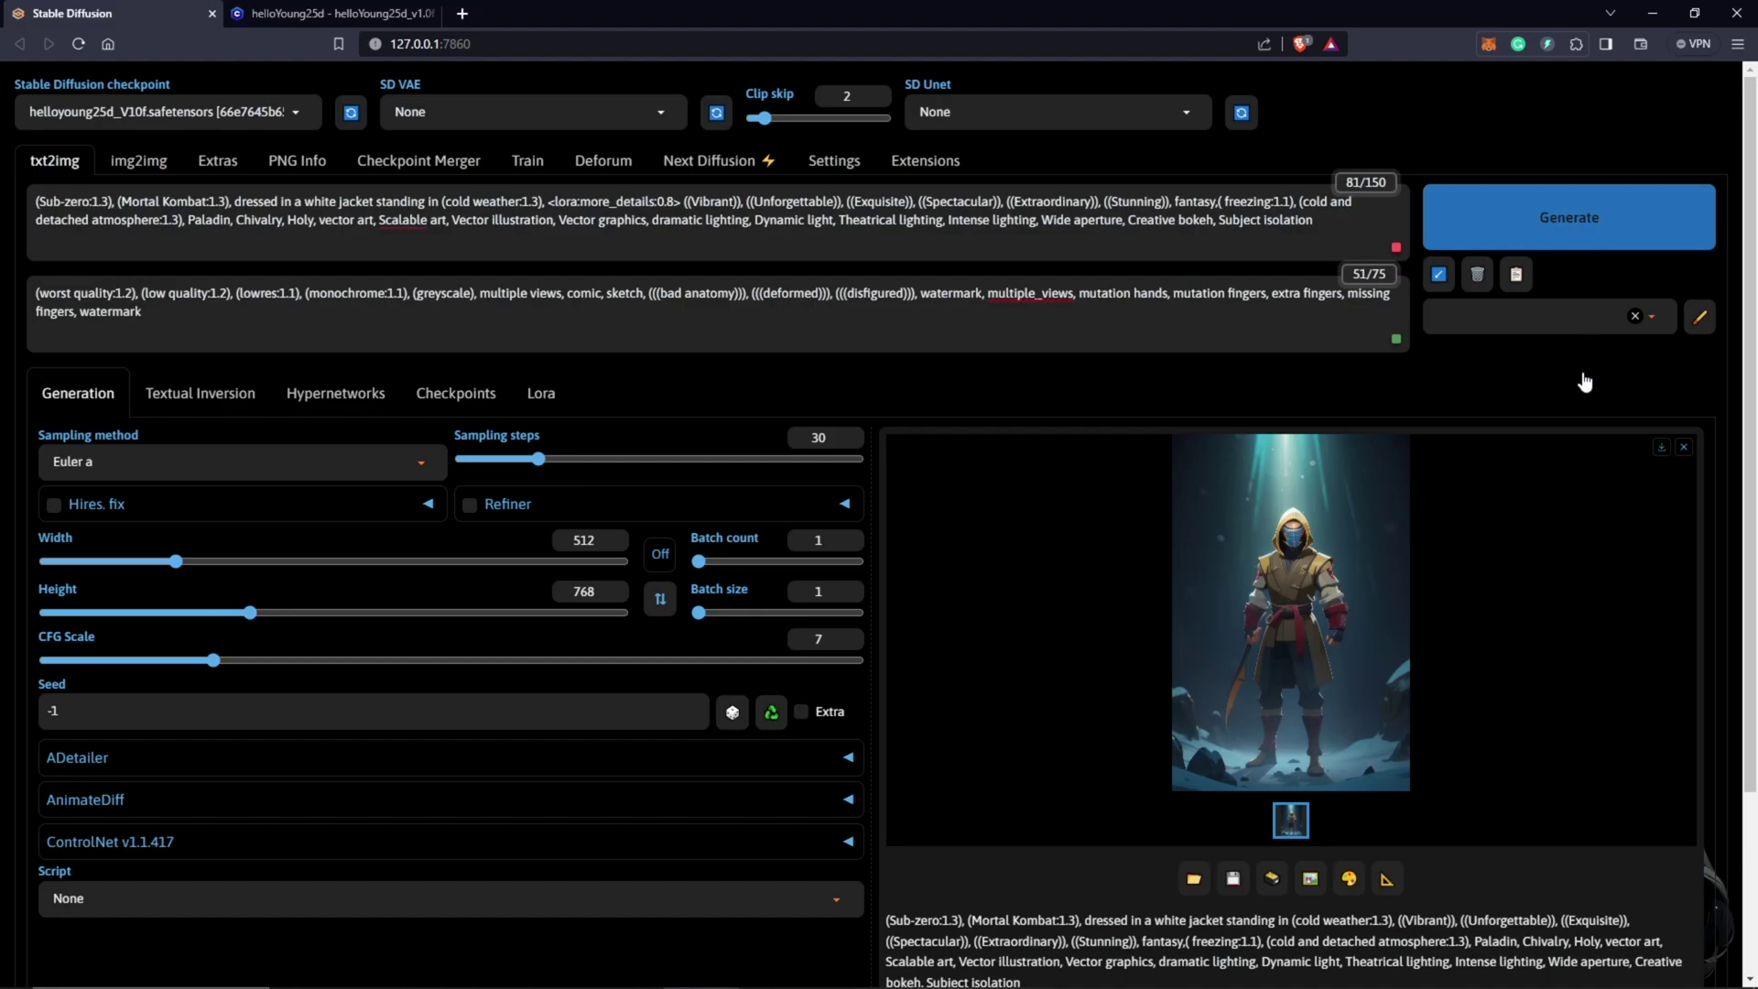
click(1511, 528)
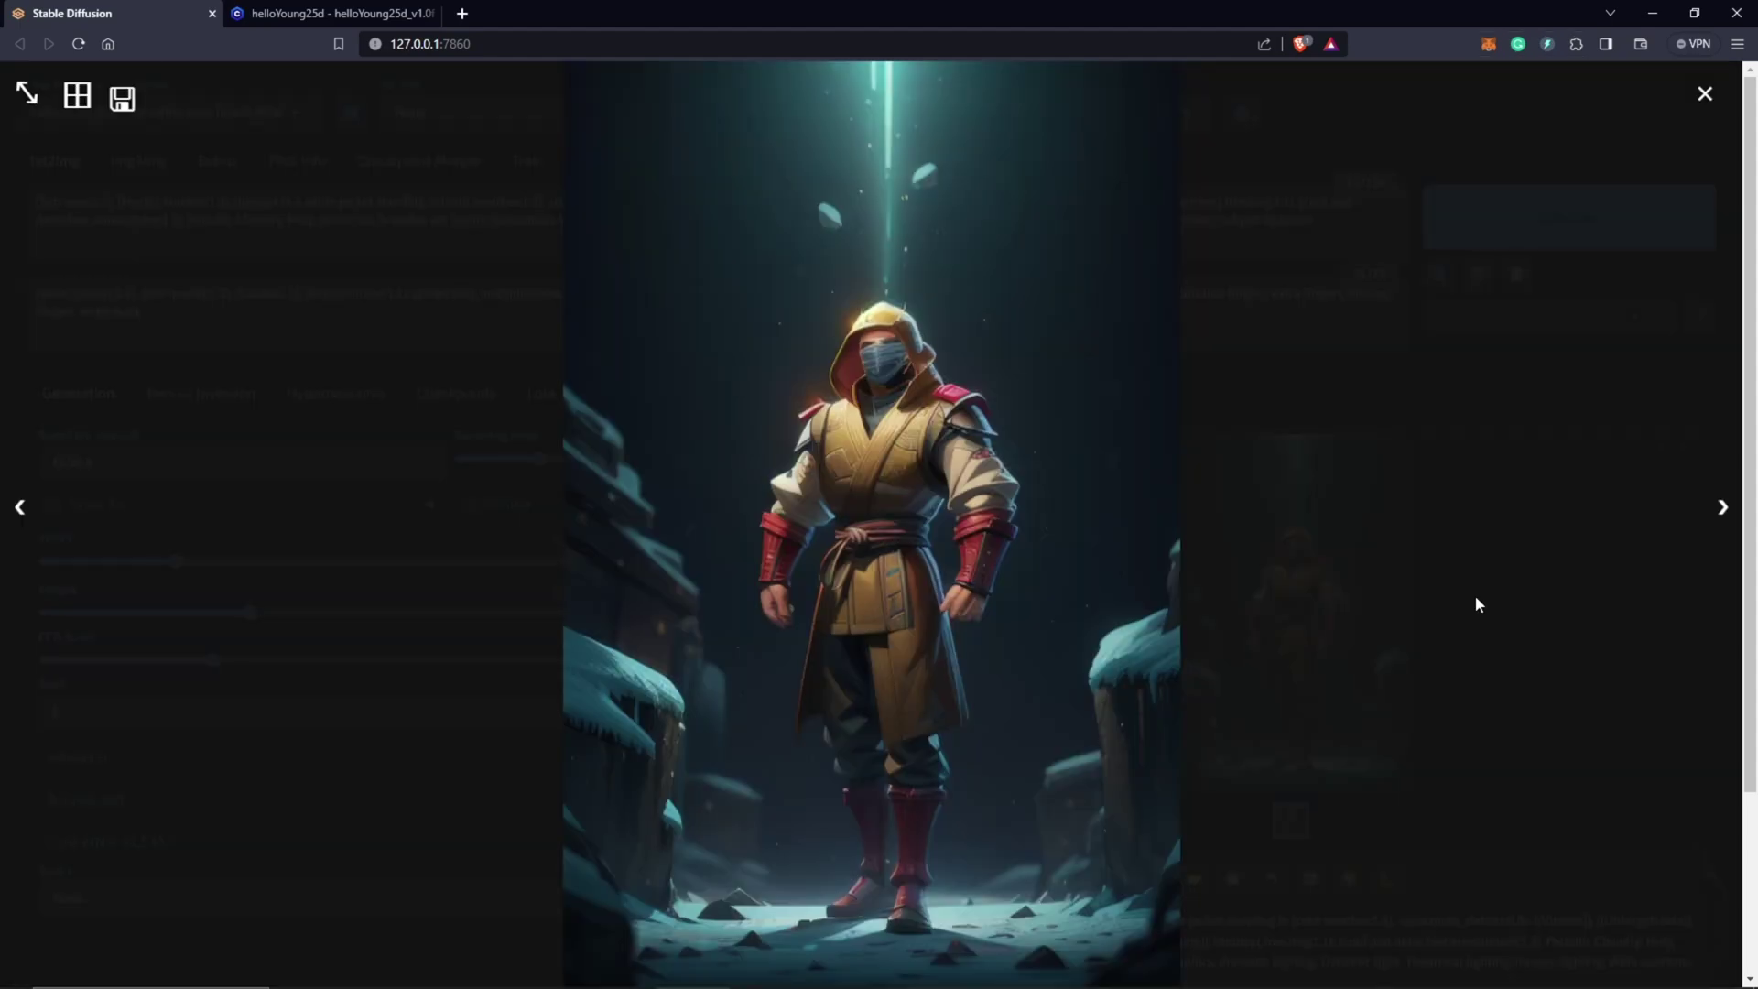
click(1476, 604)
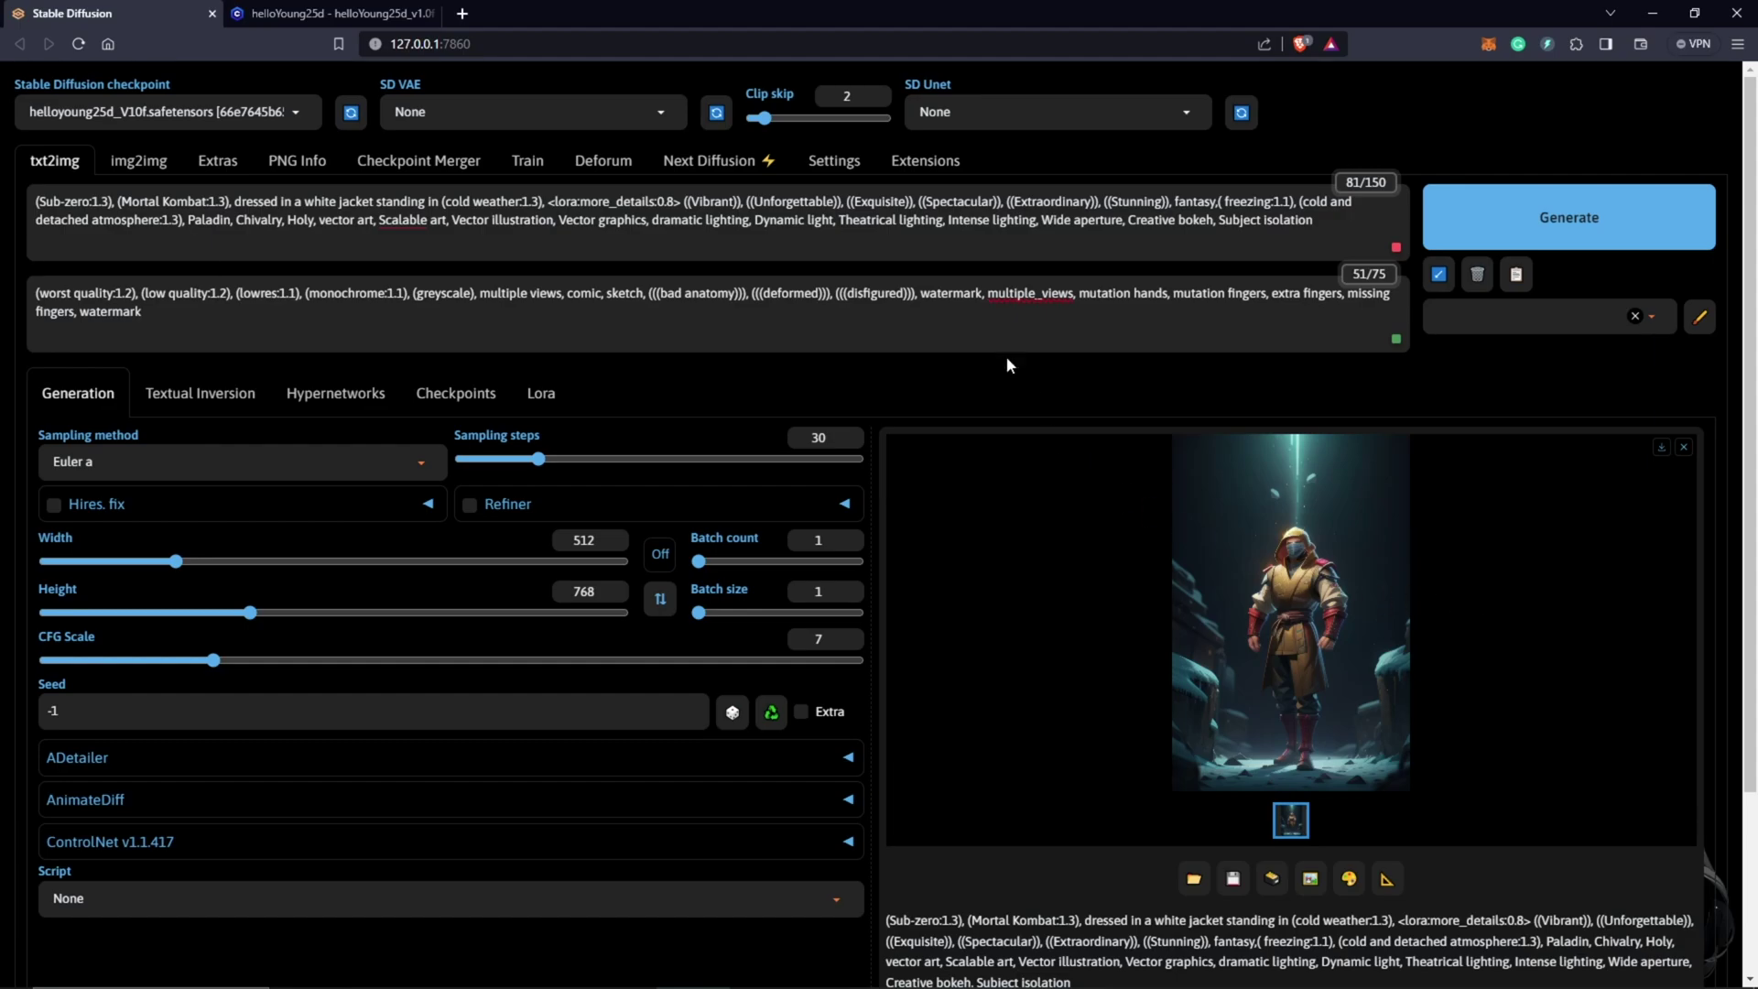
click(921, 170)
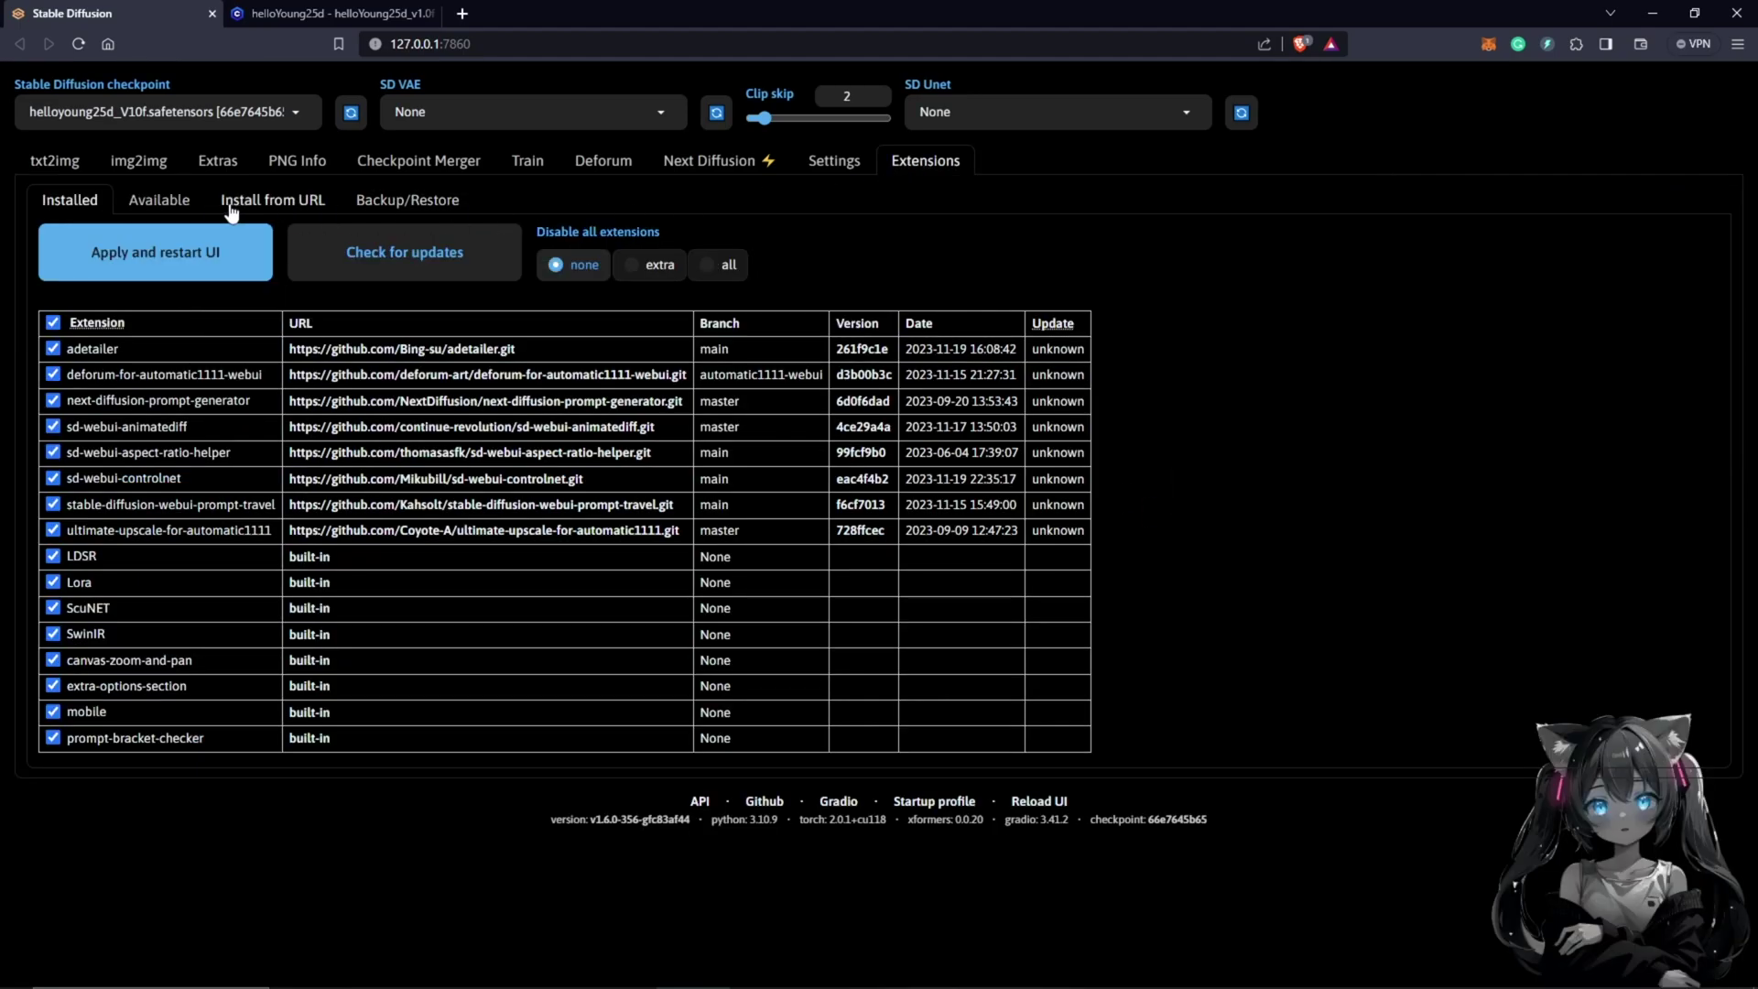
click(166, 205)
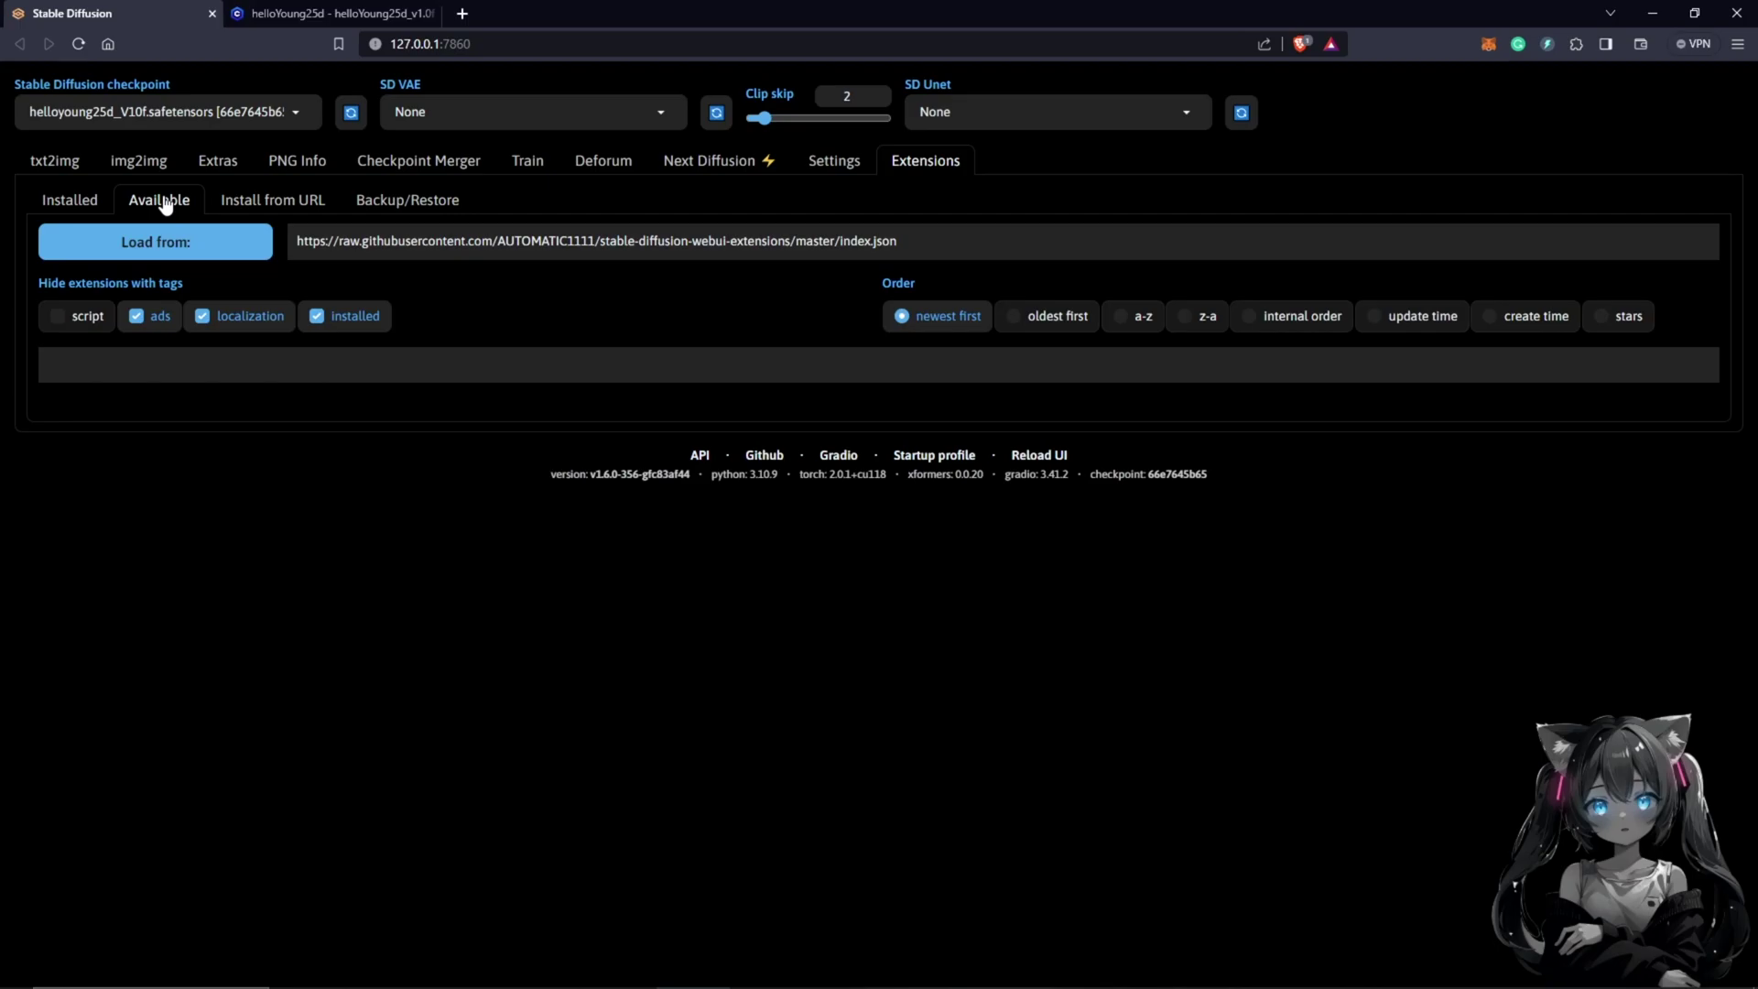
click(202, 245)
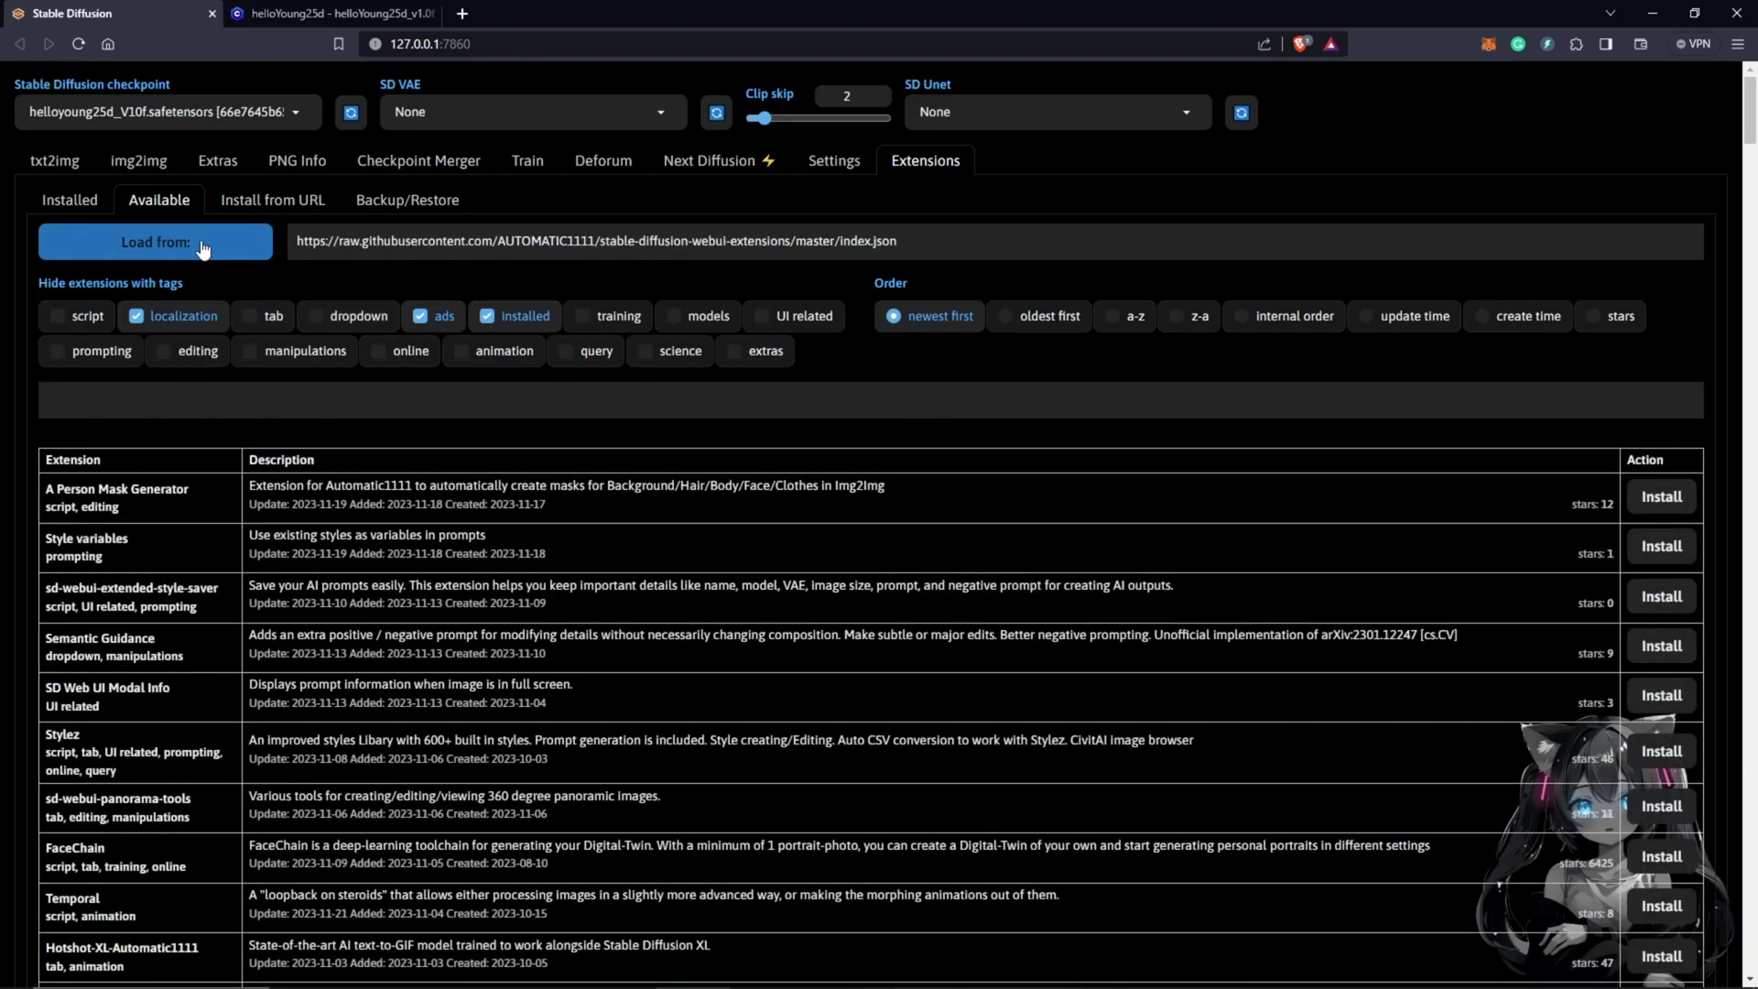
click(486, 317)
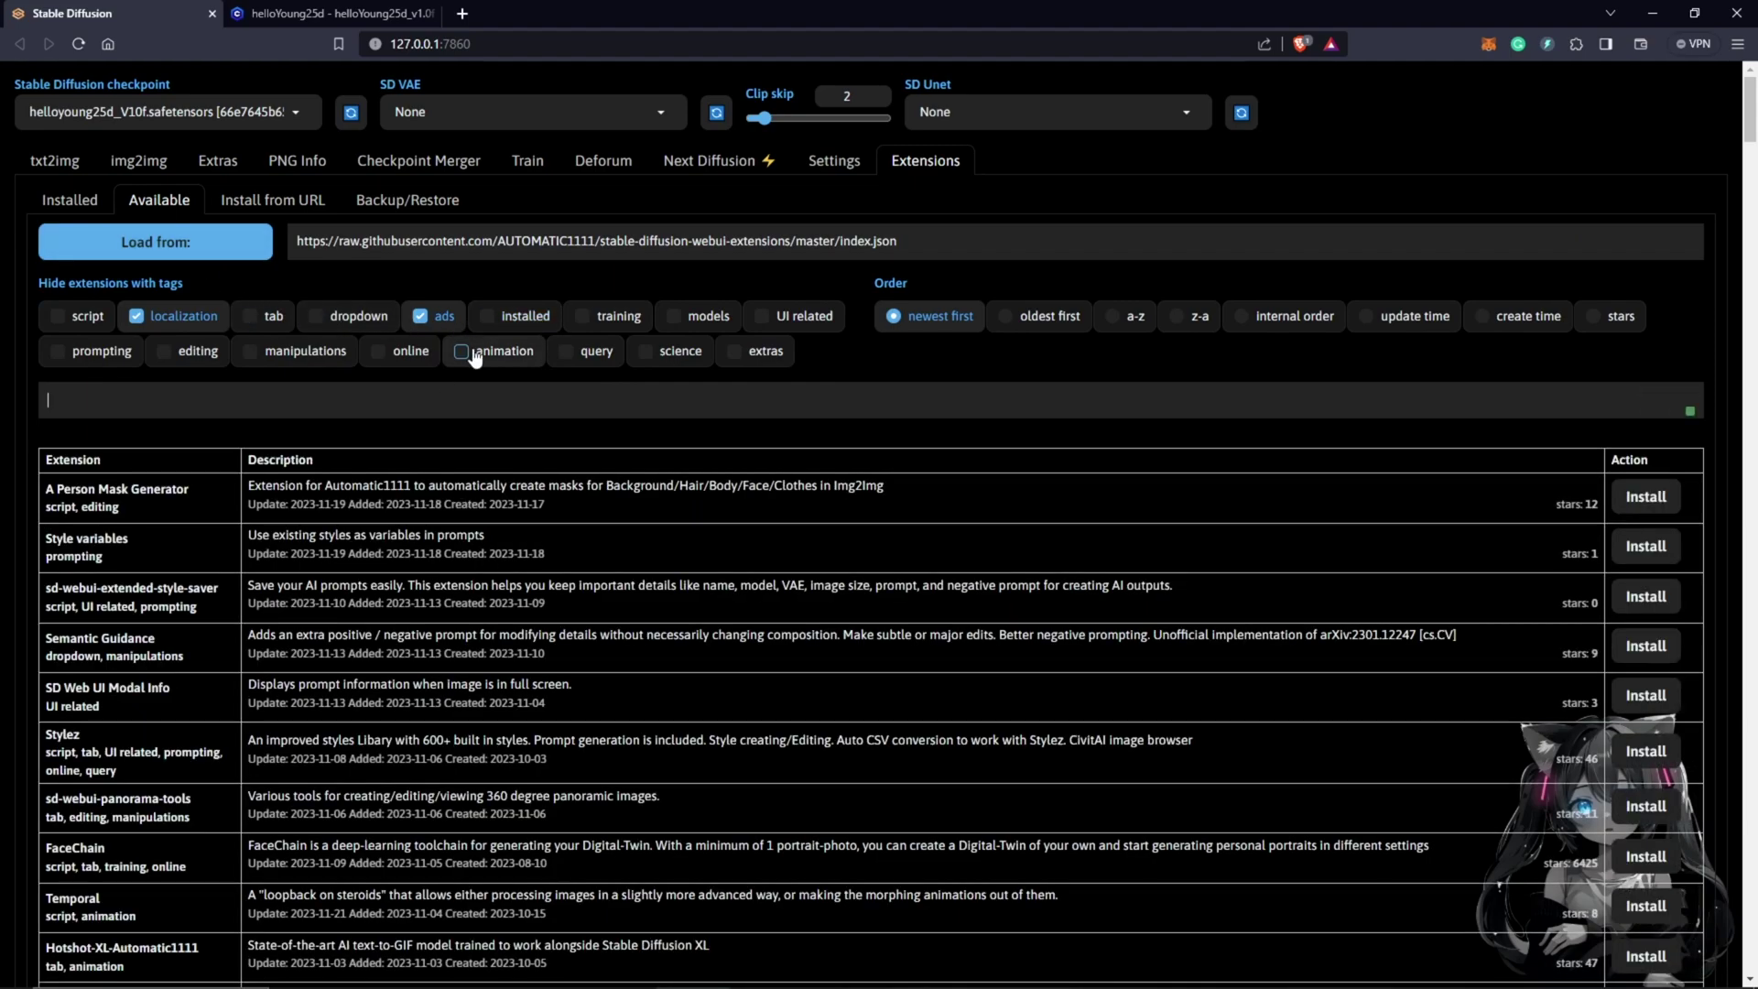
text(Prompt Travel)
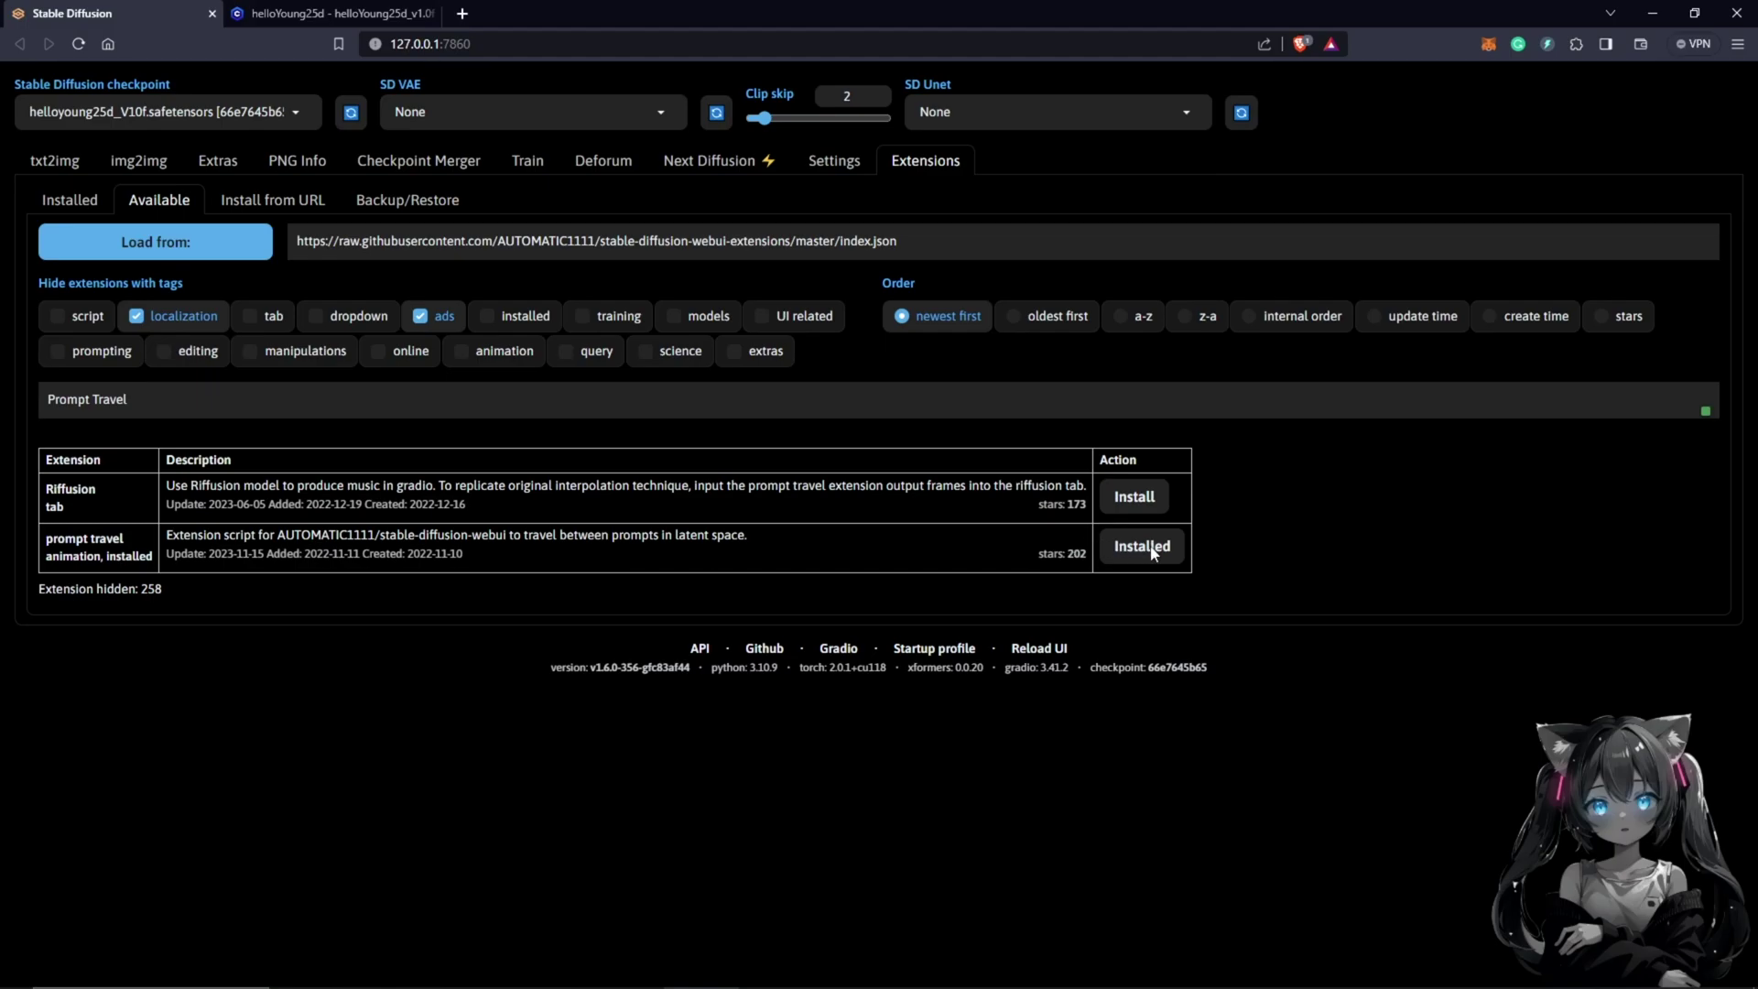
click(79, 202)
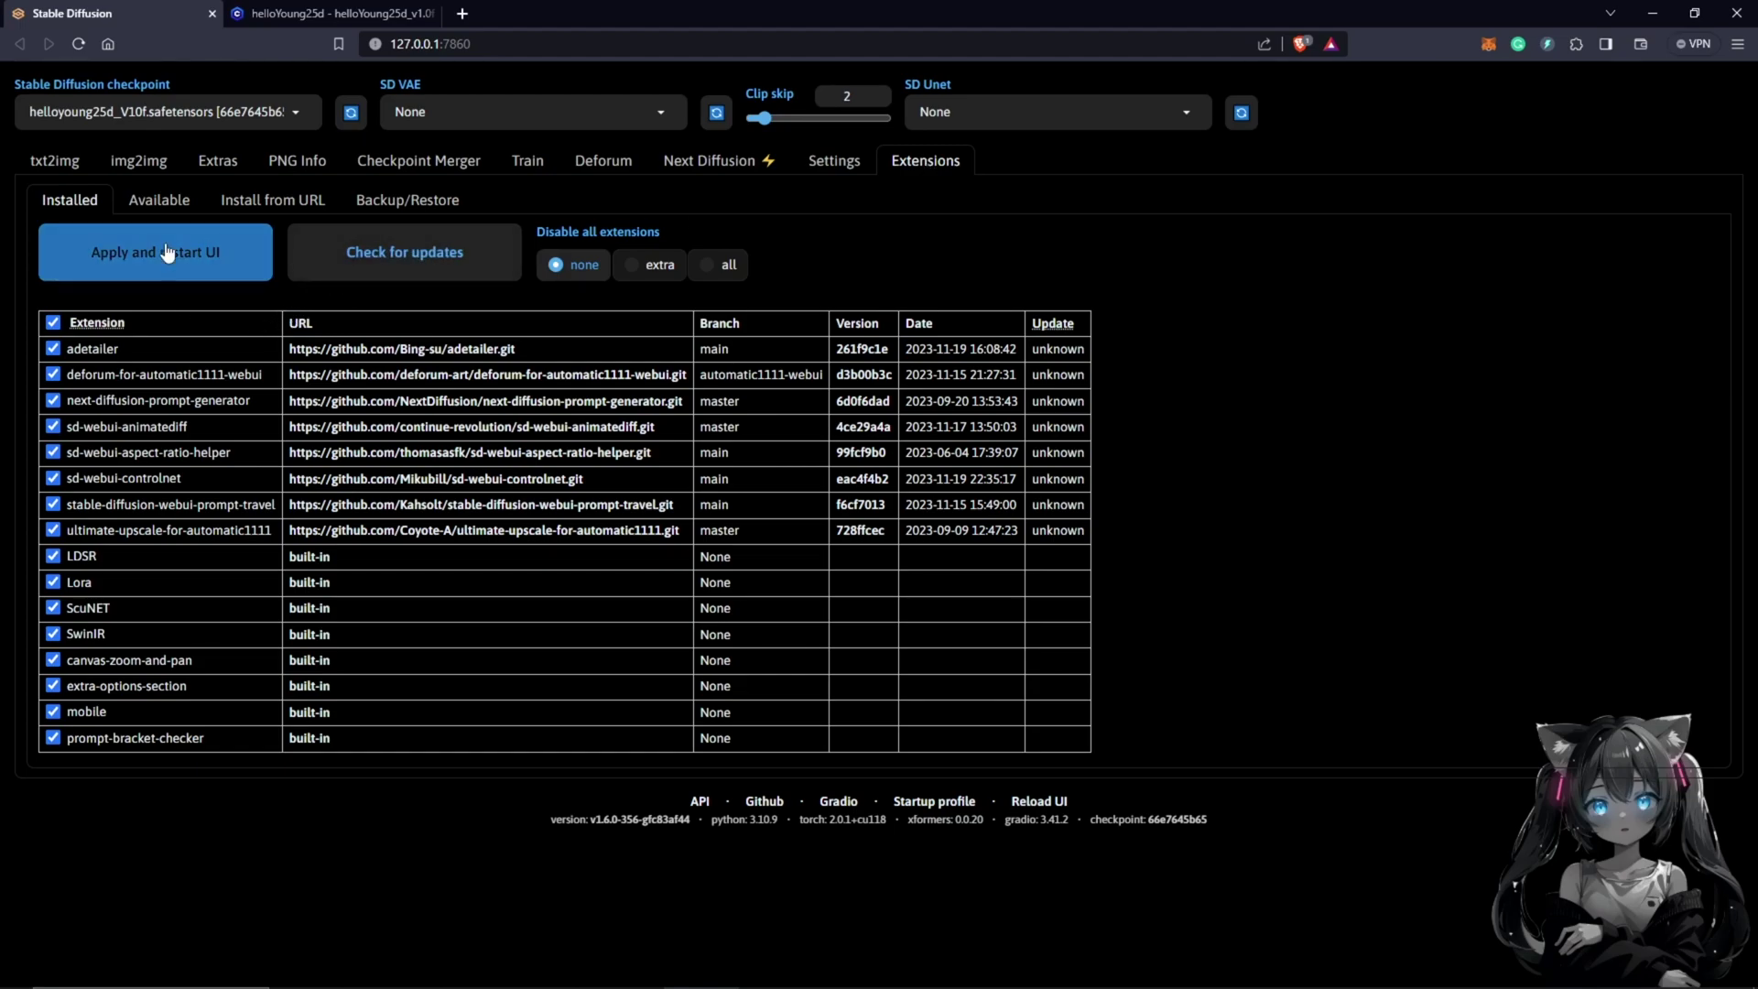
- Reload the Available extensions list, search 'Animatediff' to confirm it's installed, and check the Installed tab
click(167, 201)
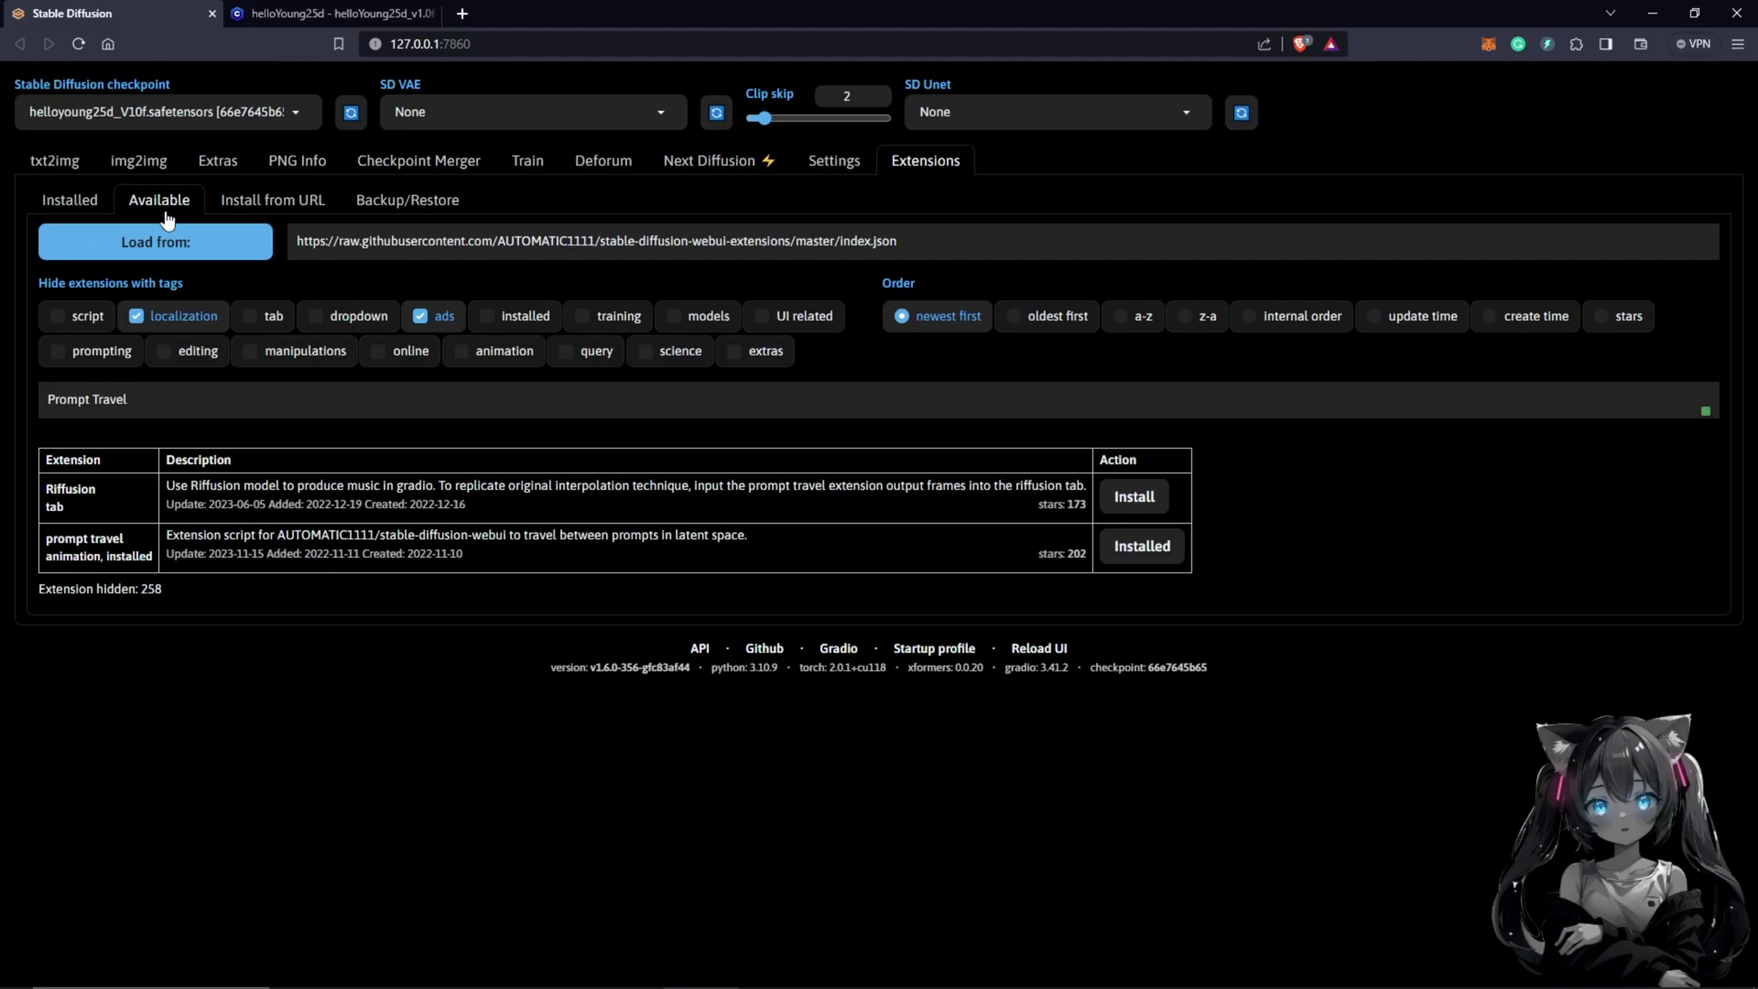
click(169, 247)
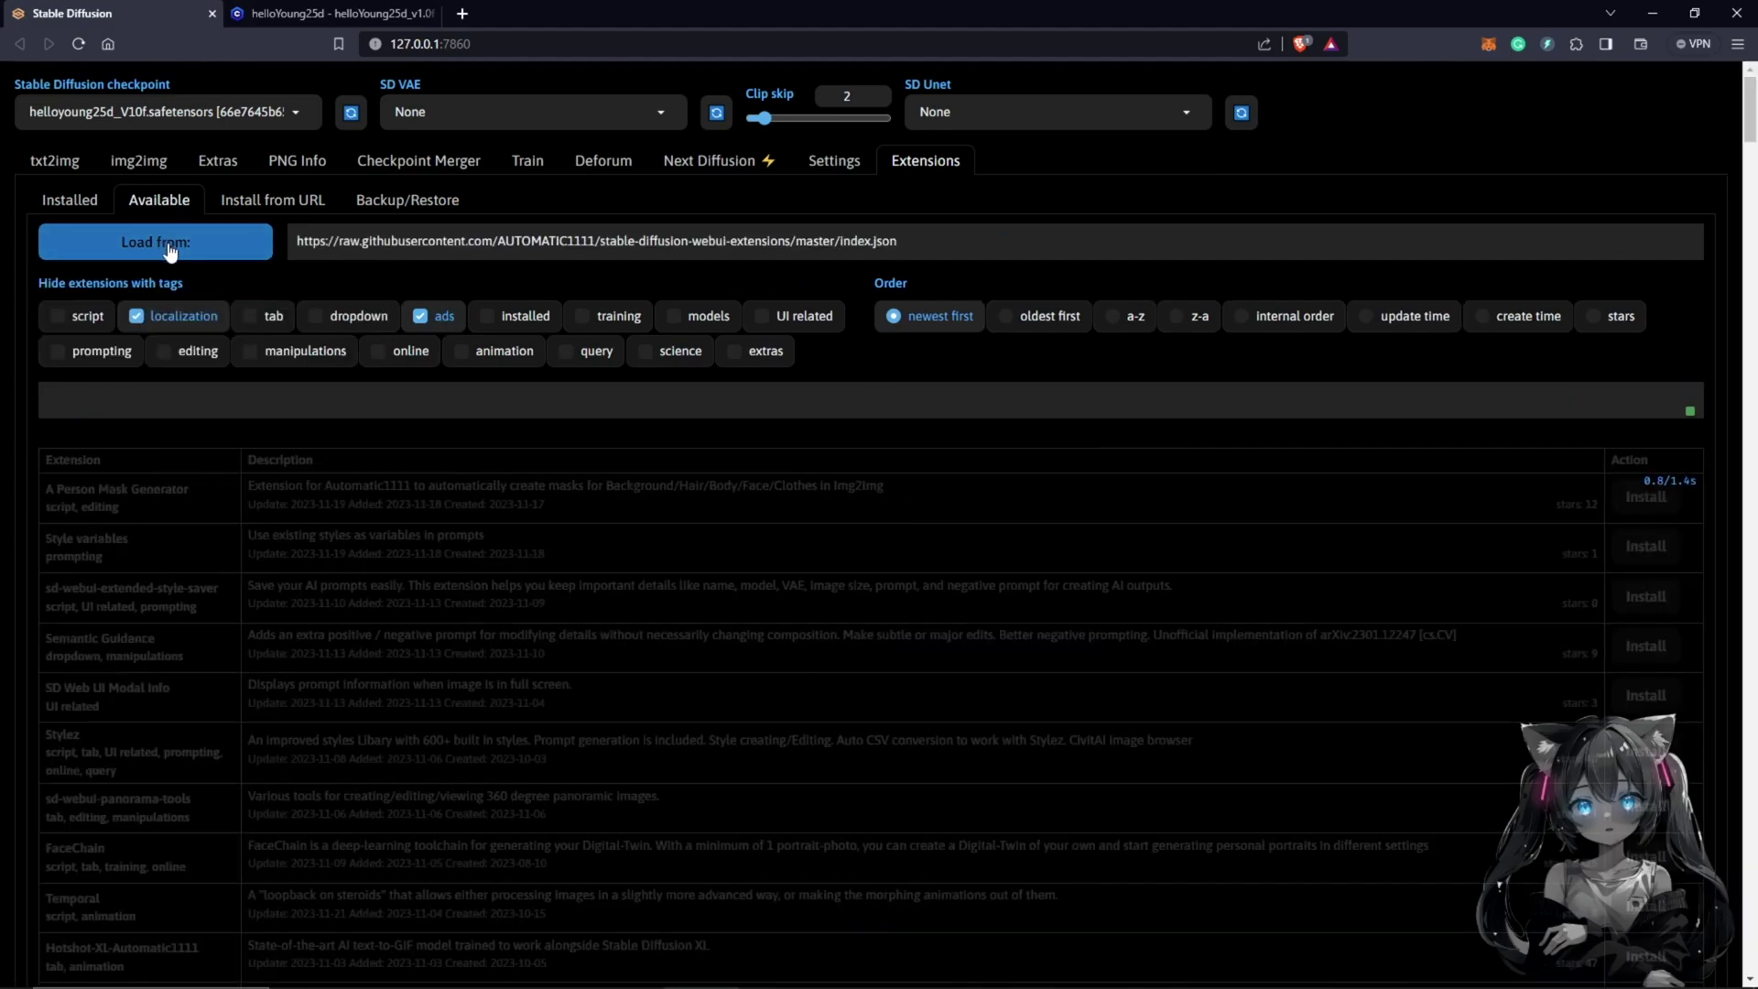
click(209, 400)
text(Animatediff)
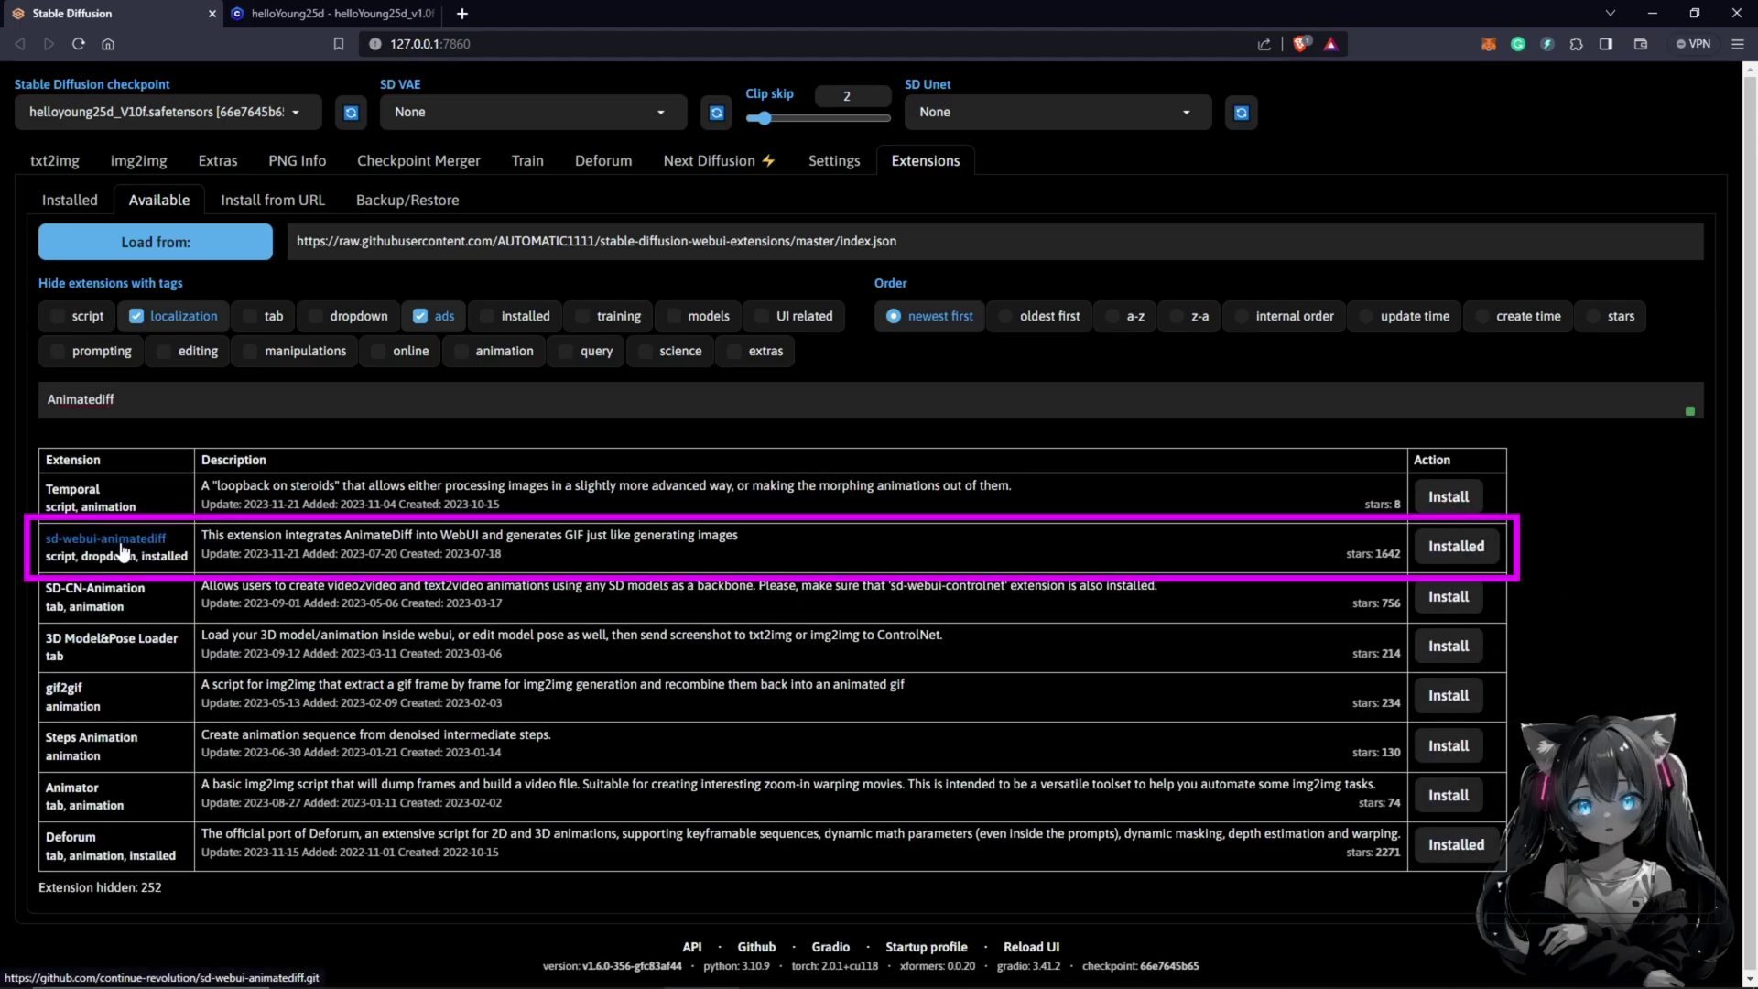
click(74, 202)
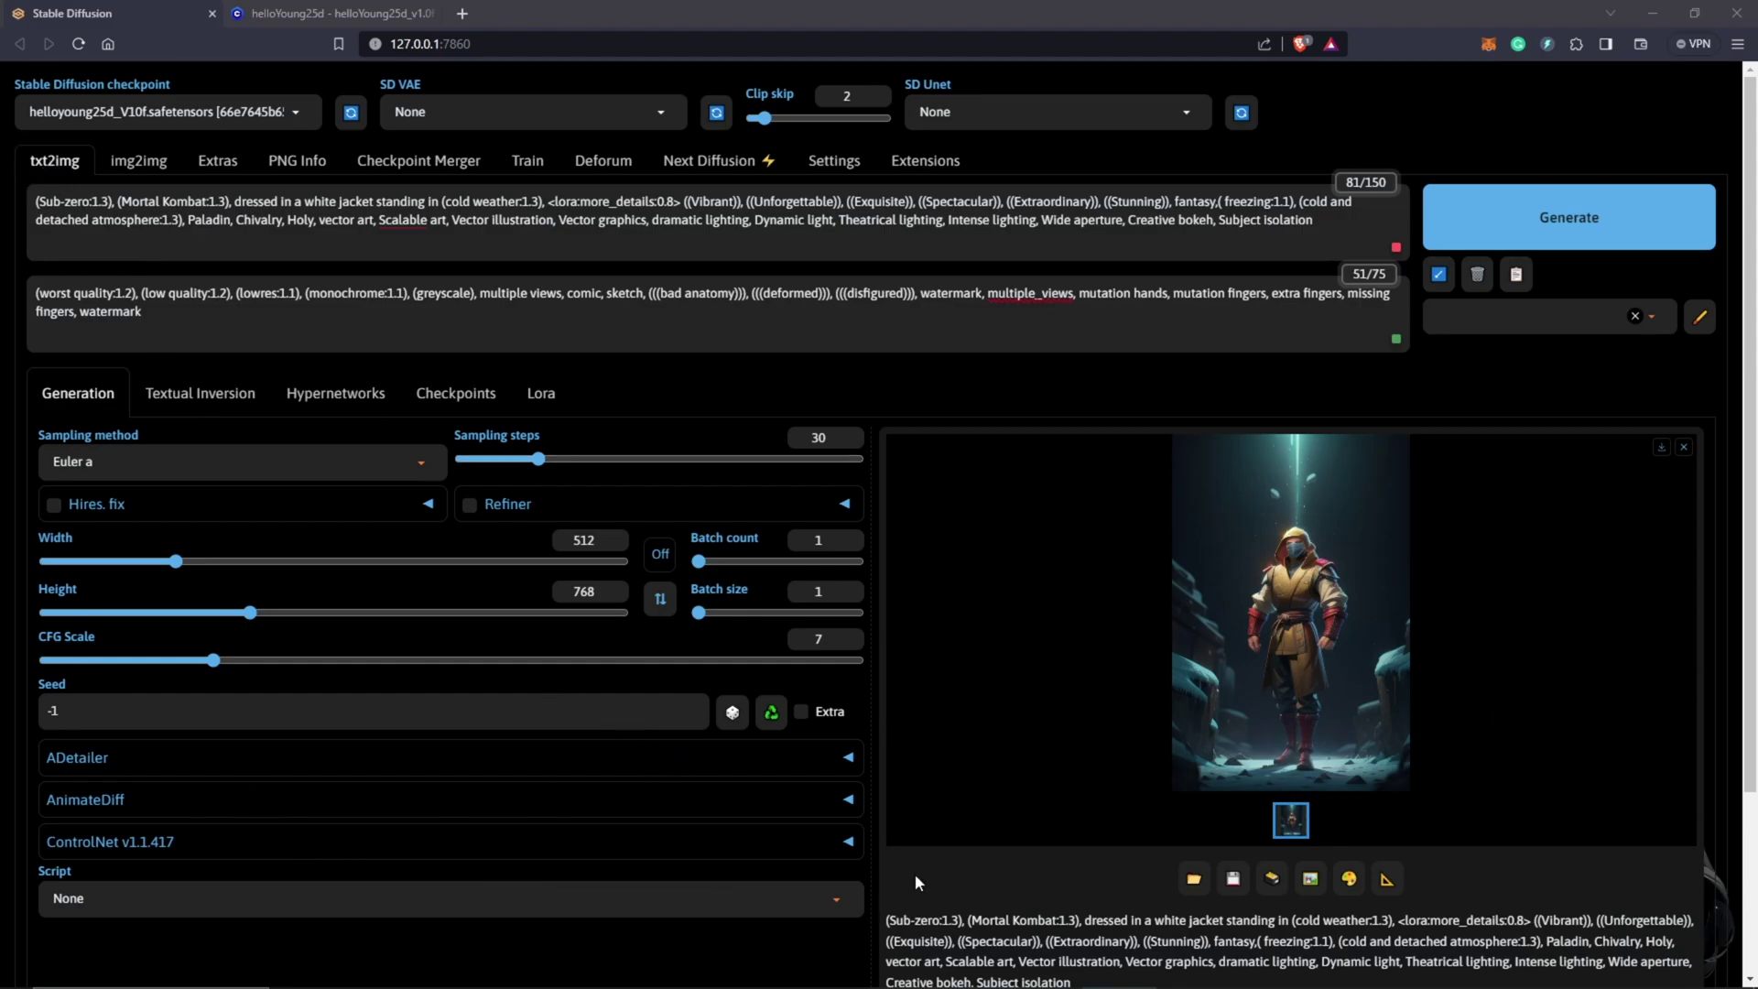
scroll(893, 742, down, 1)
click(806, 809)
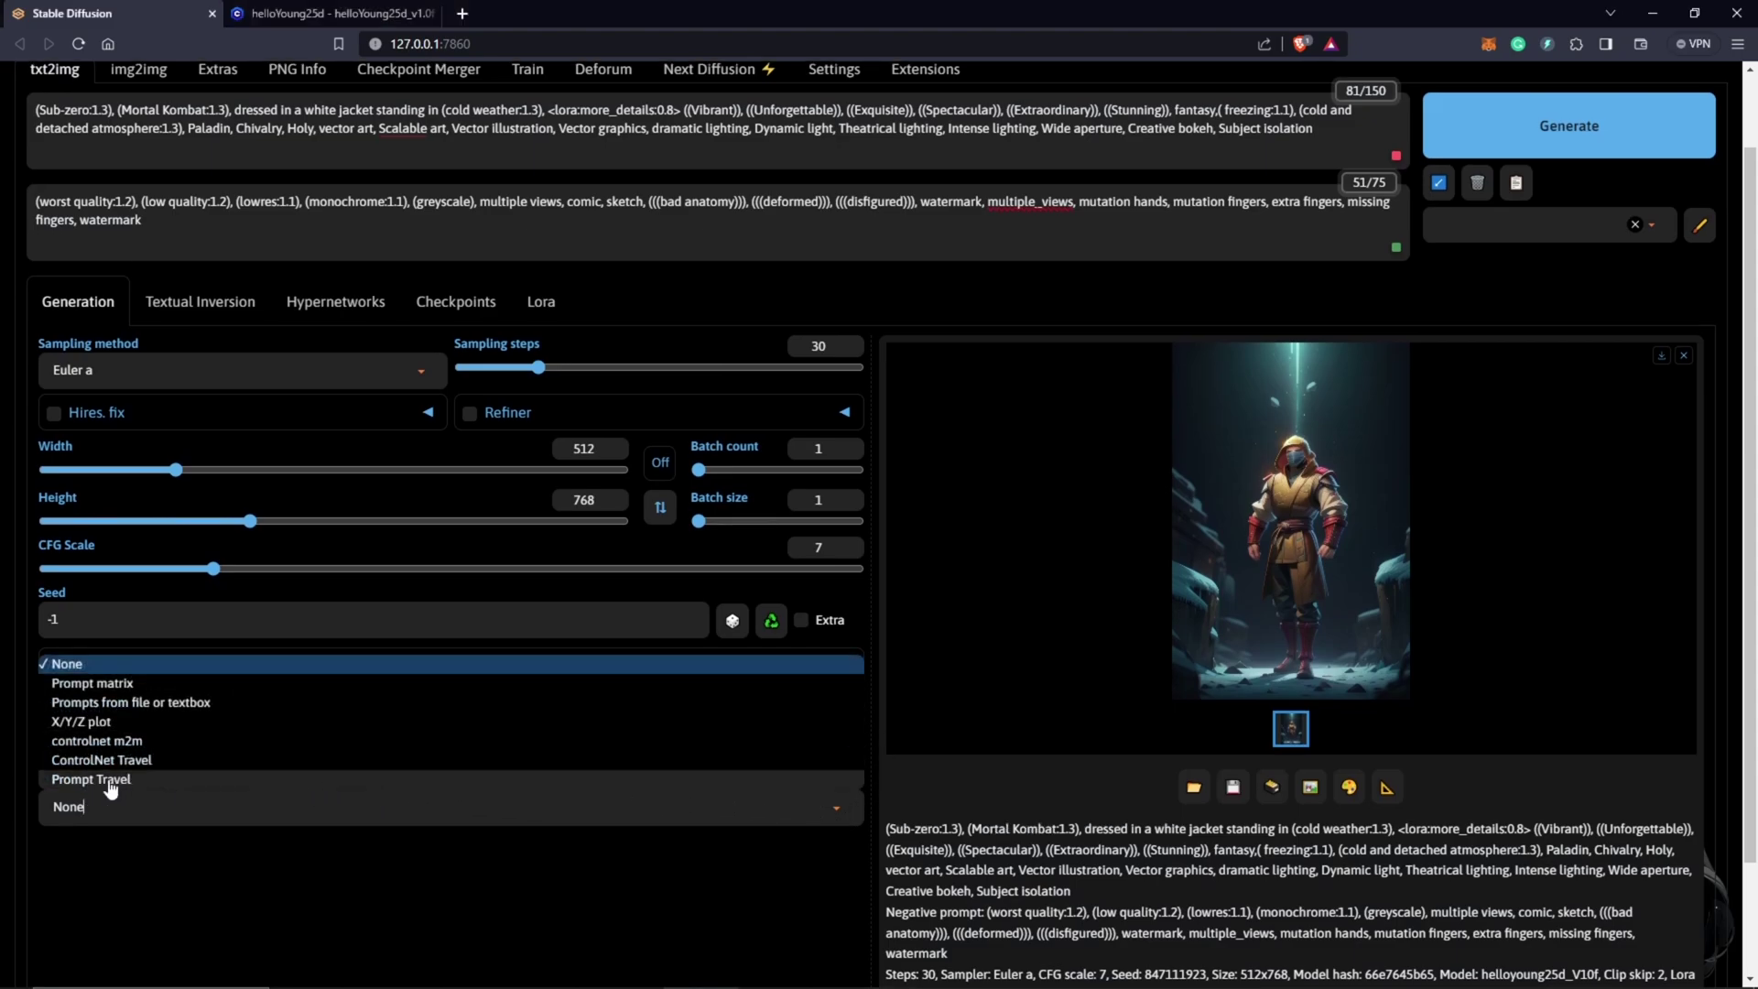
click(851, 865)
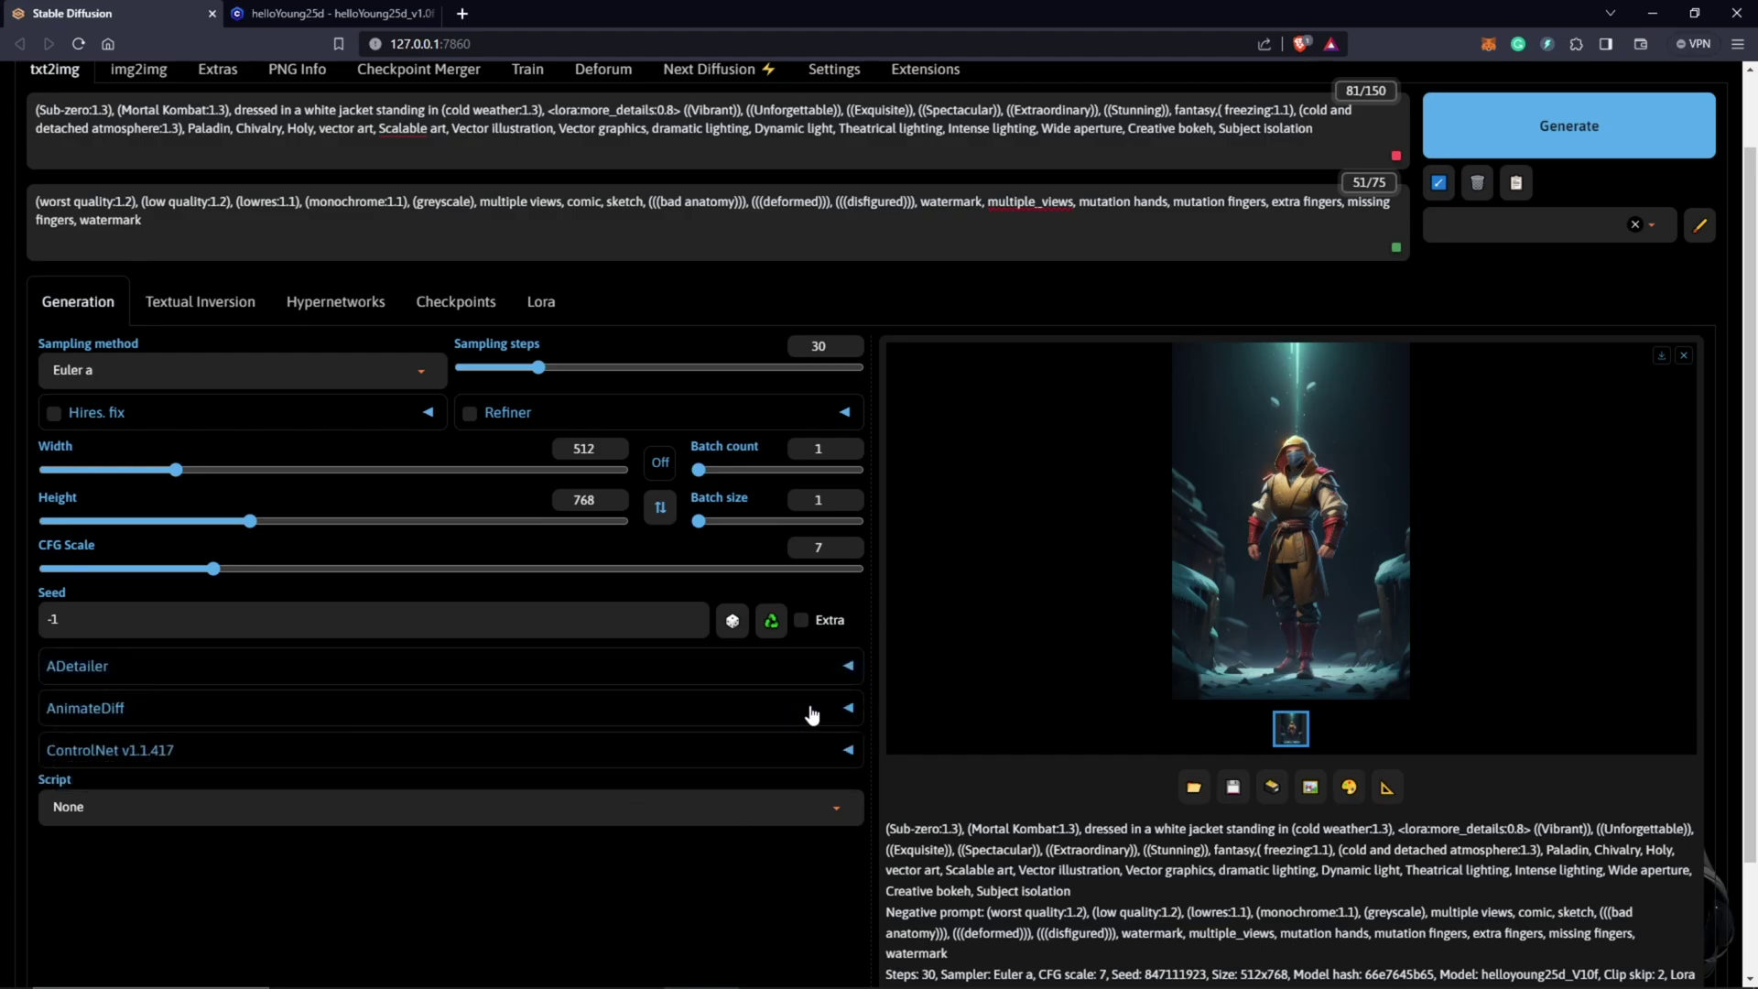
scroll(866, 698, up, 2)
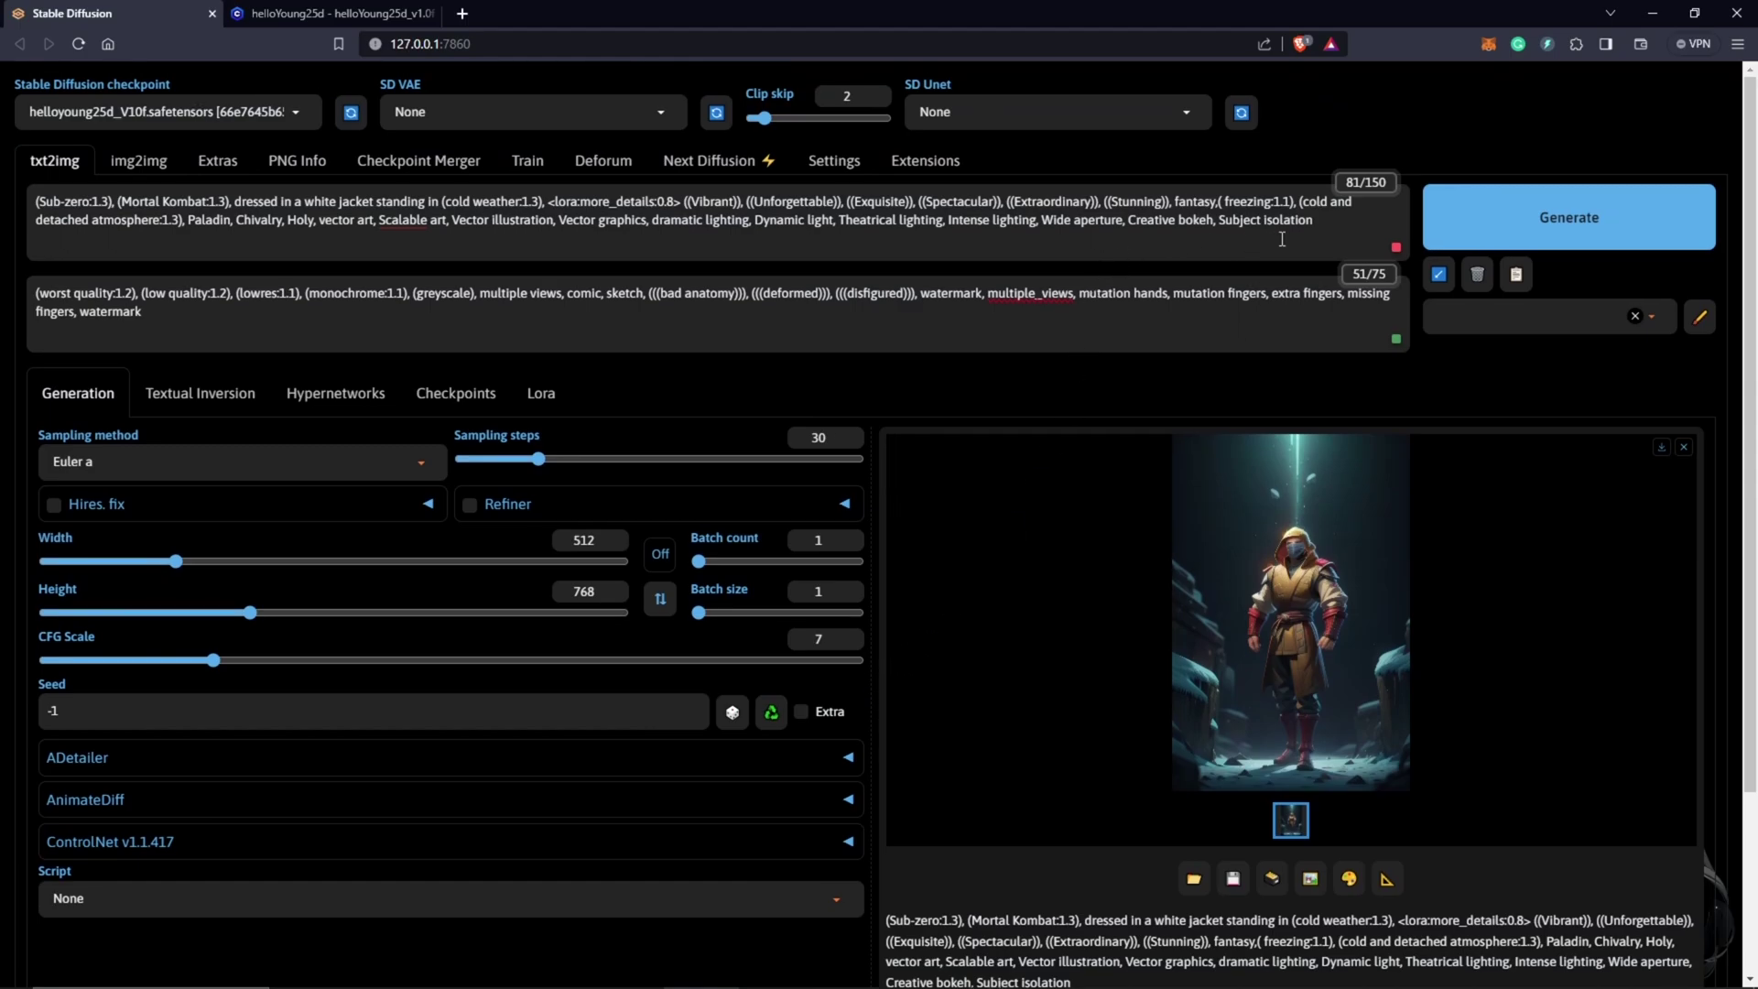
click(1300, 235)
- Add keyframe lines '0: Fighting', '8: Running' and '16: Throwing fireball' below the positive prompt
key(Return)
key(Return)
text(0)
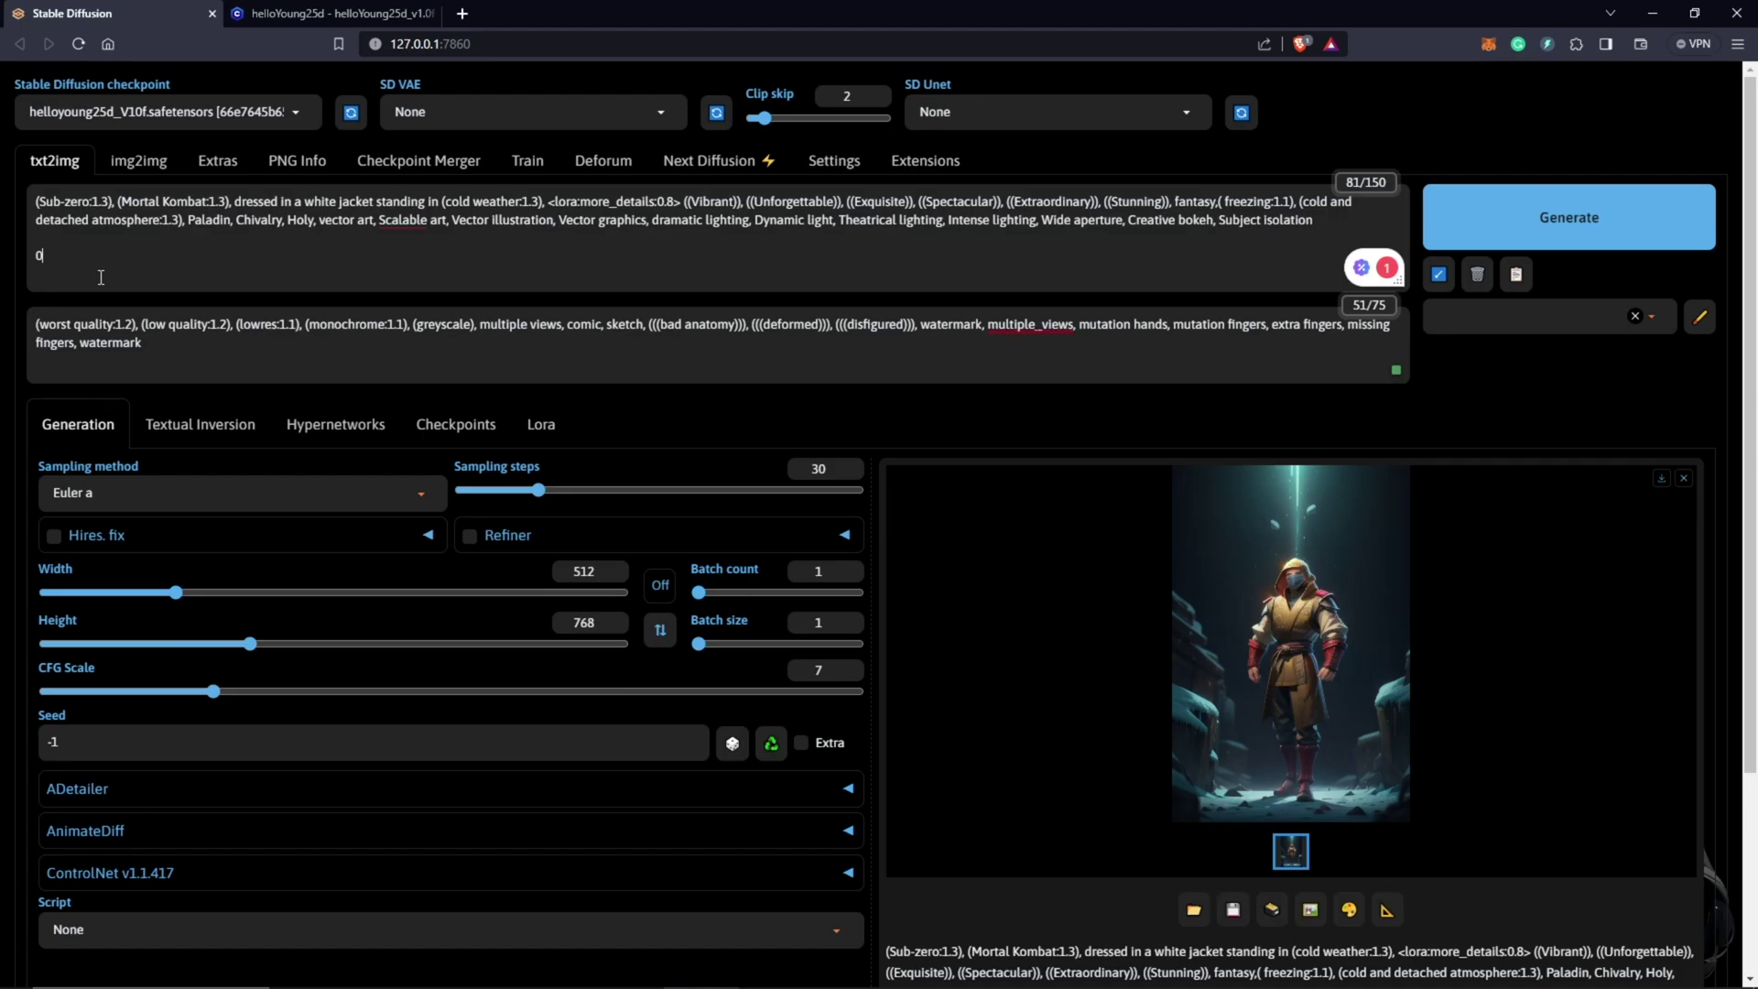
key(Return)
text(8)
key(Return)
text(16)
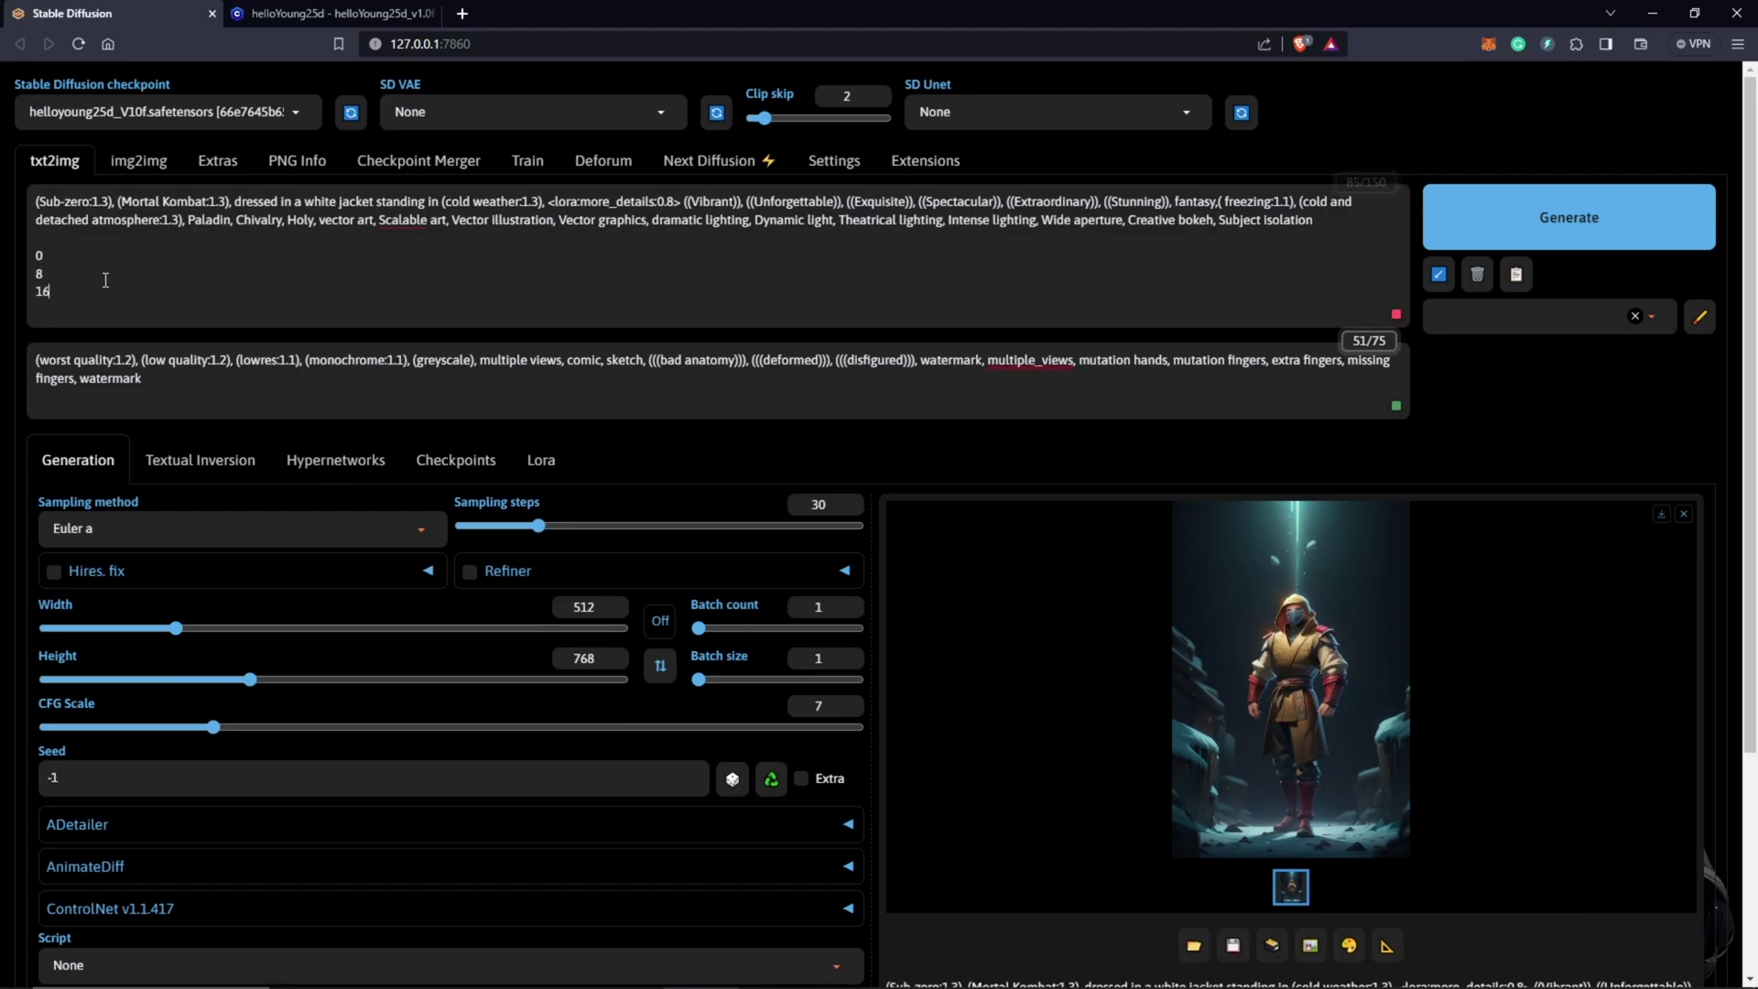
click(115, 256)
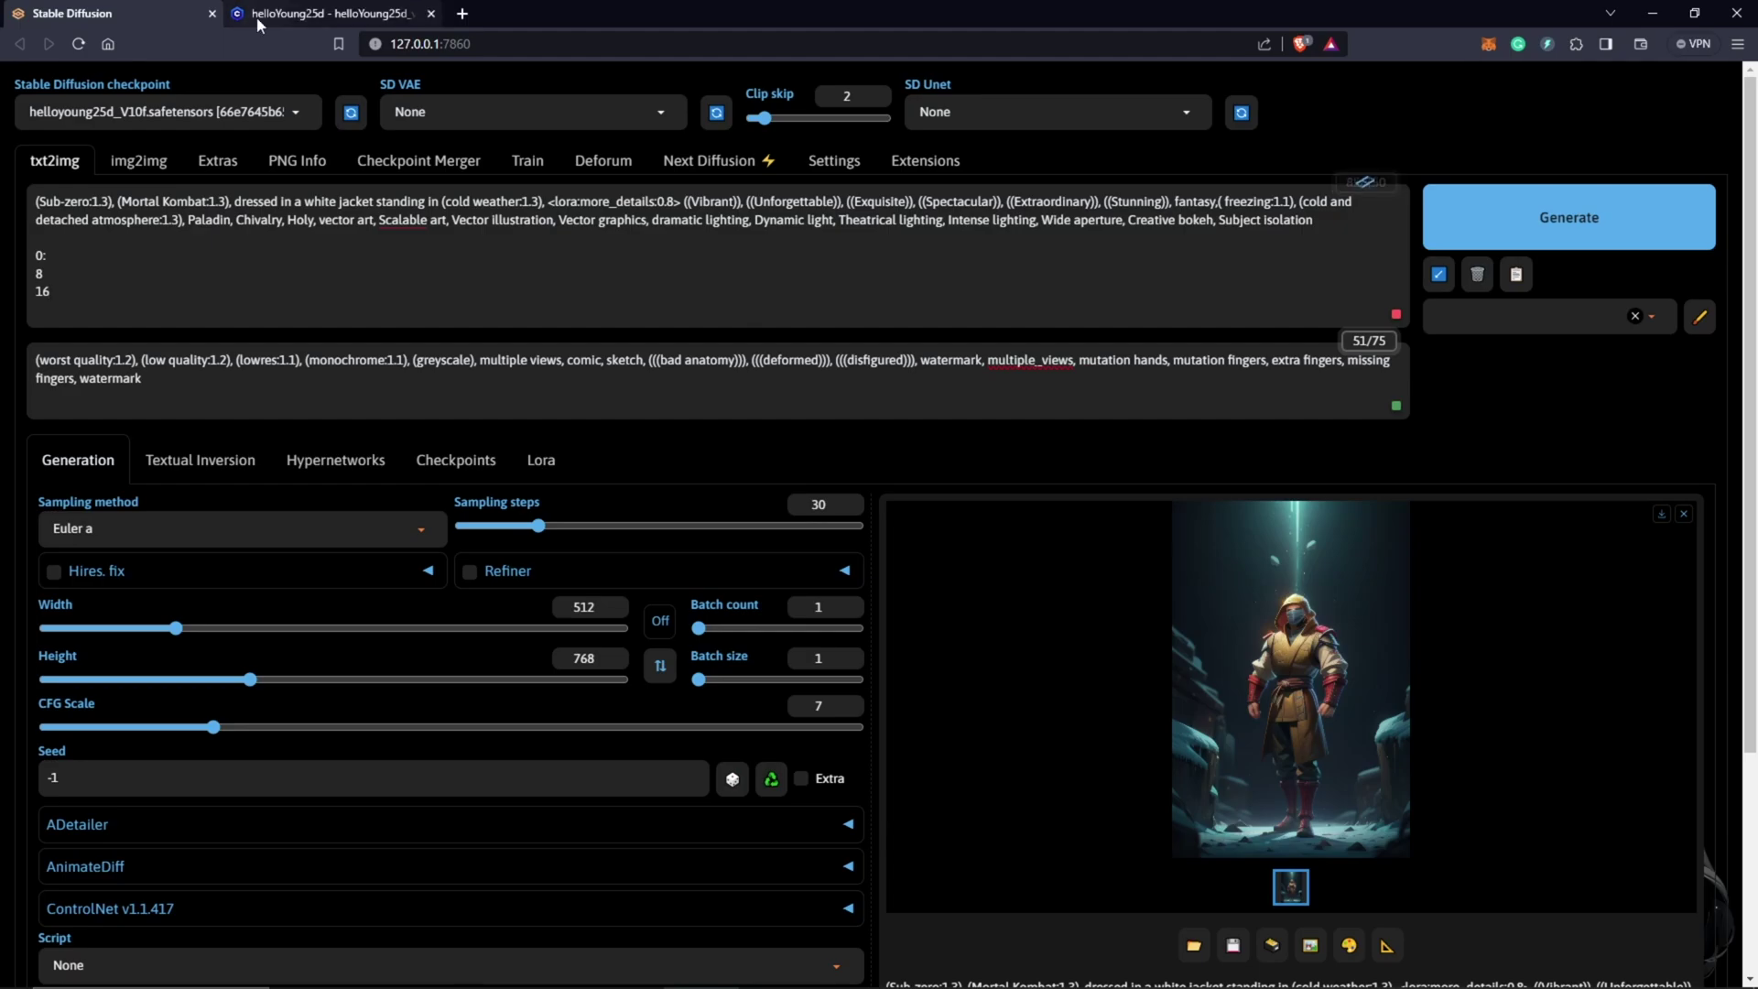
text(: Fighting)
key(Down)
text(:)
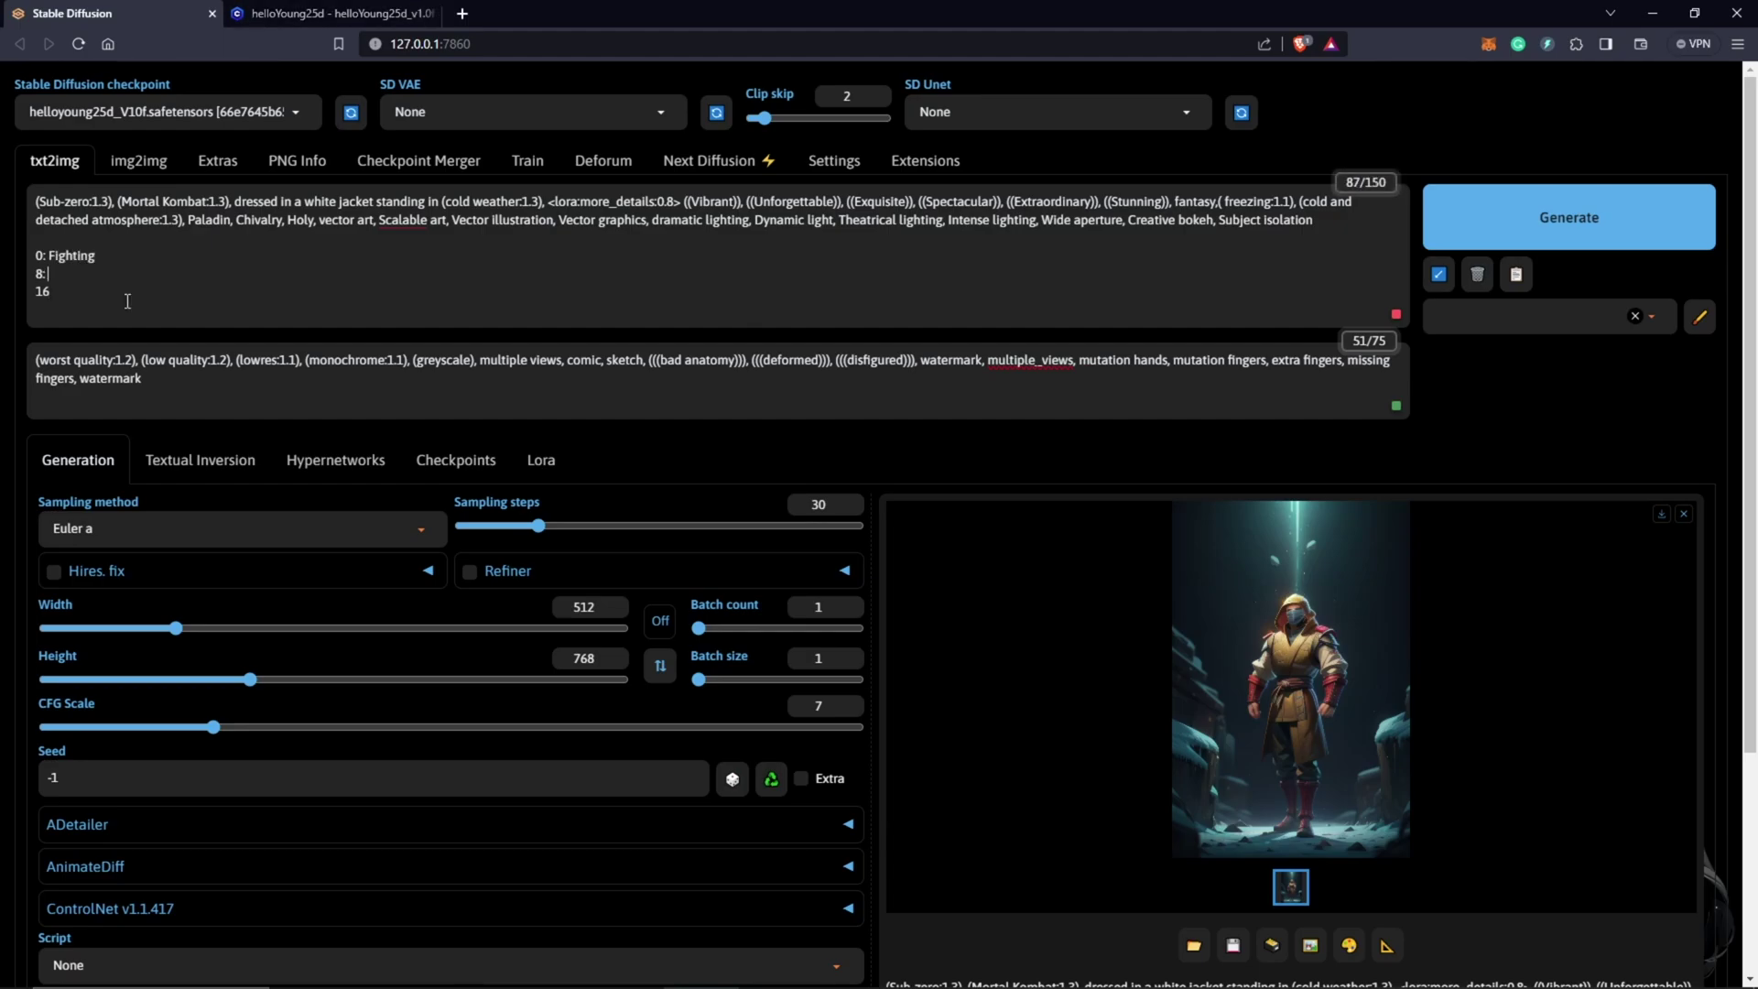
text( Running 16)
text(: Throwing)
text( fireball)
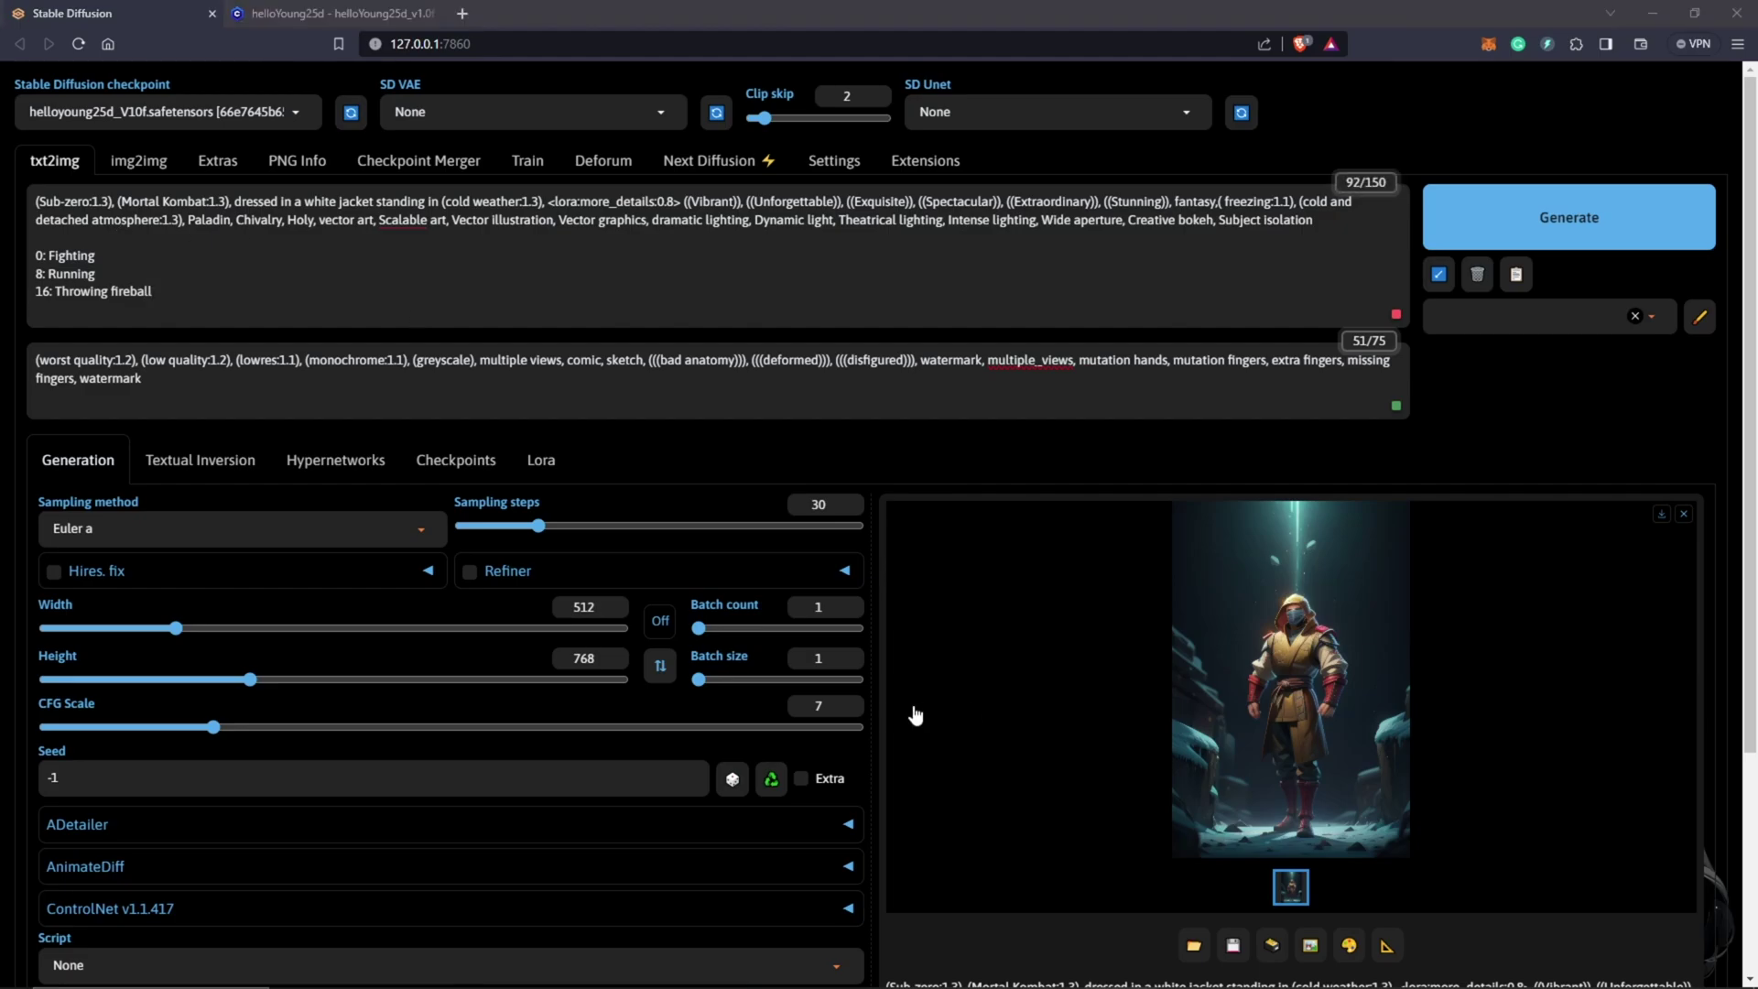
- Expand AnimateDiff, select the mm_sd_v14.ckpt motion module and enable AnimateDiff
scroll(872, 704, down, 3)
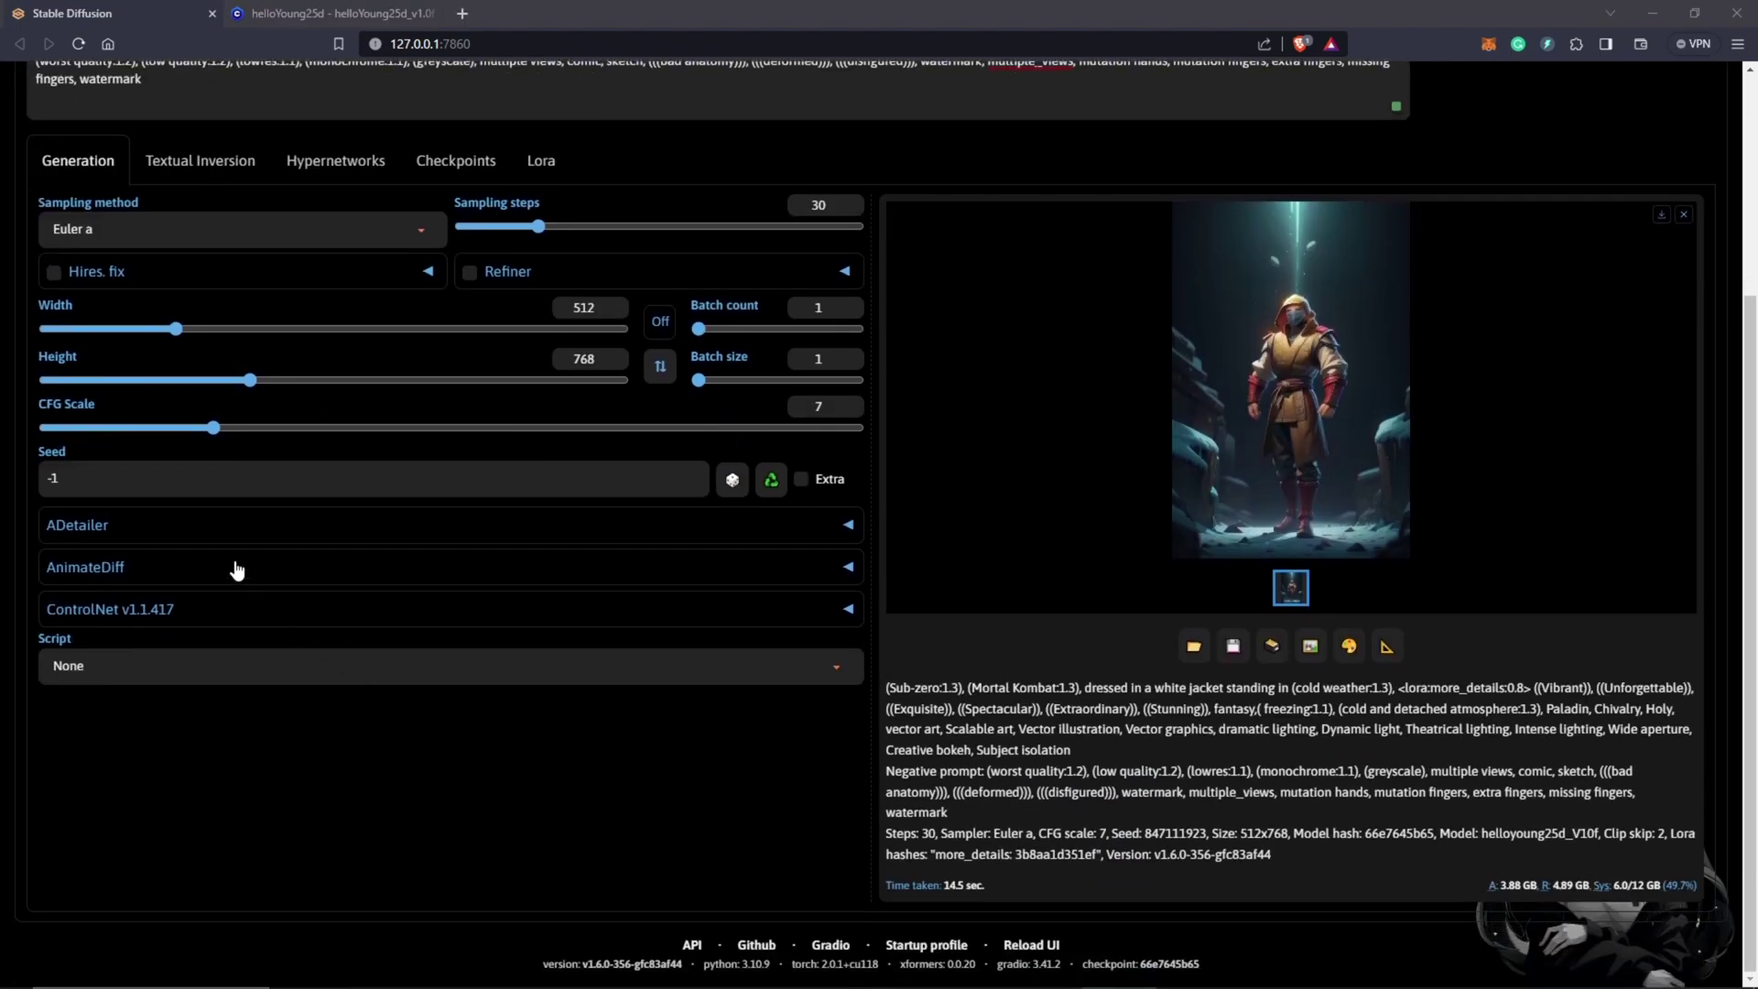
click(236, 566)
scroll(414, 596, down, 1)
click(388, 562)
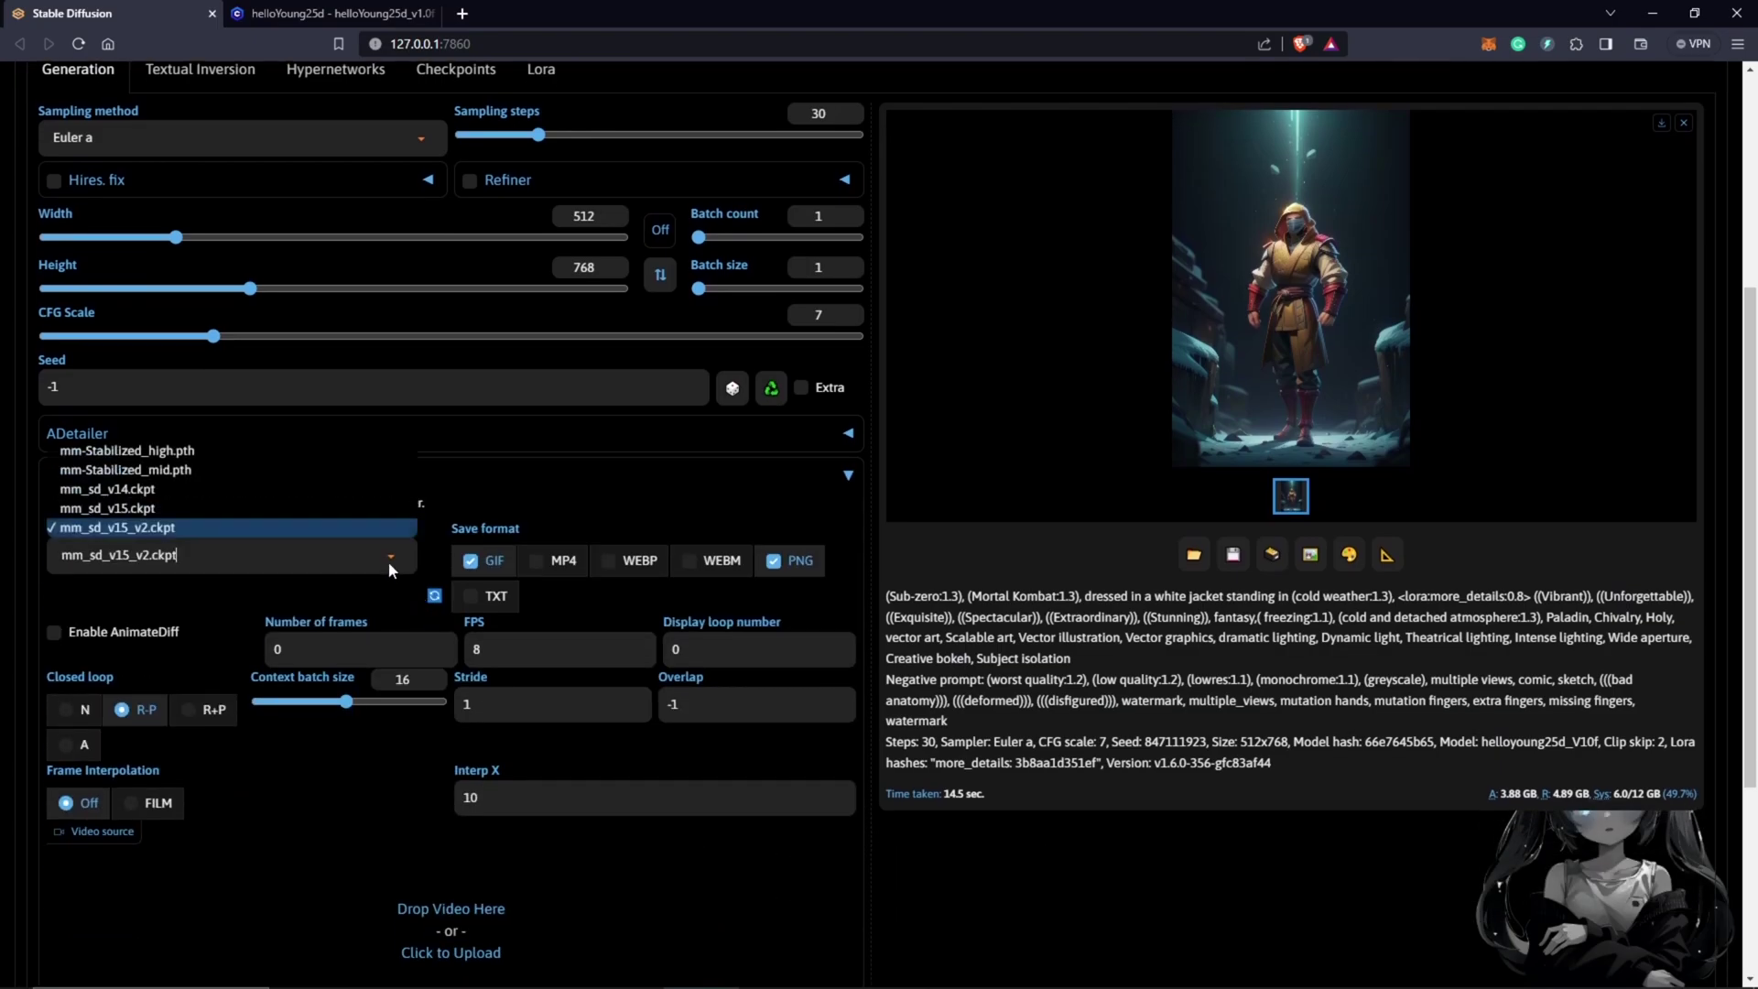
click(125, 494)
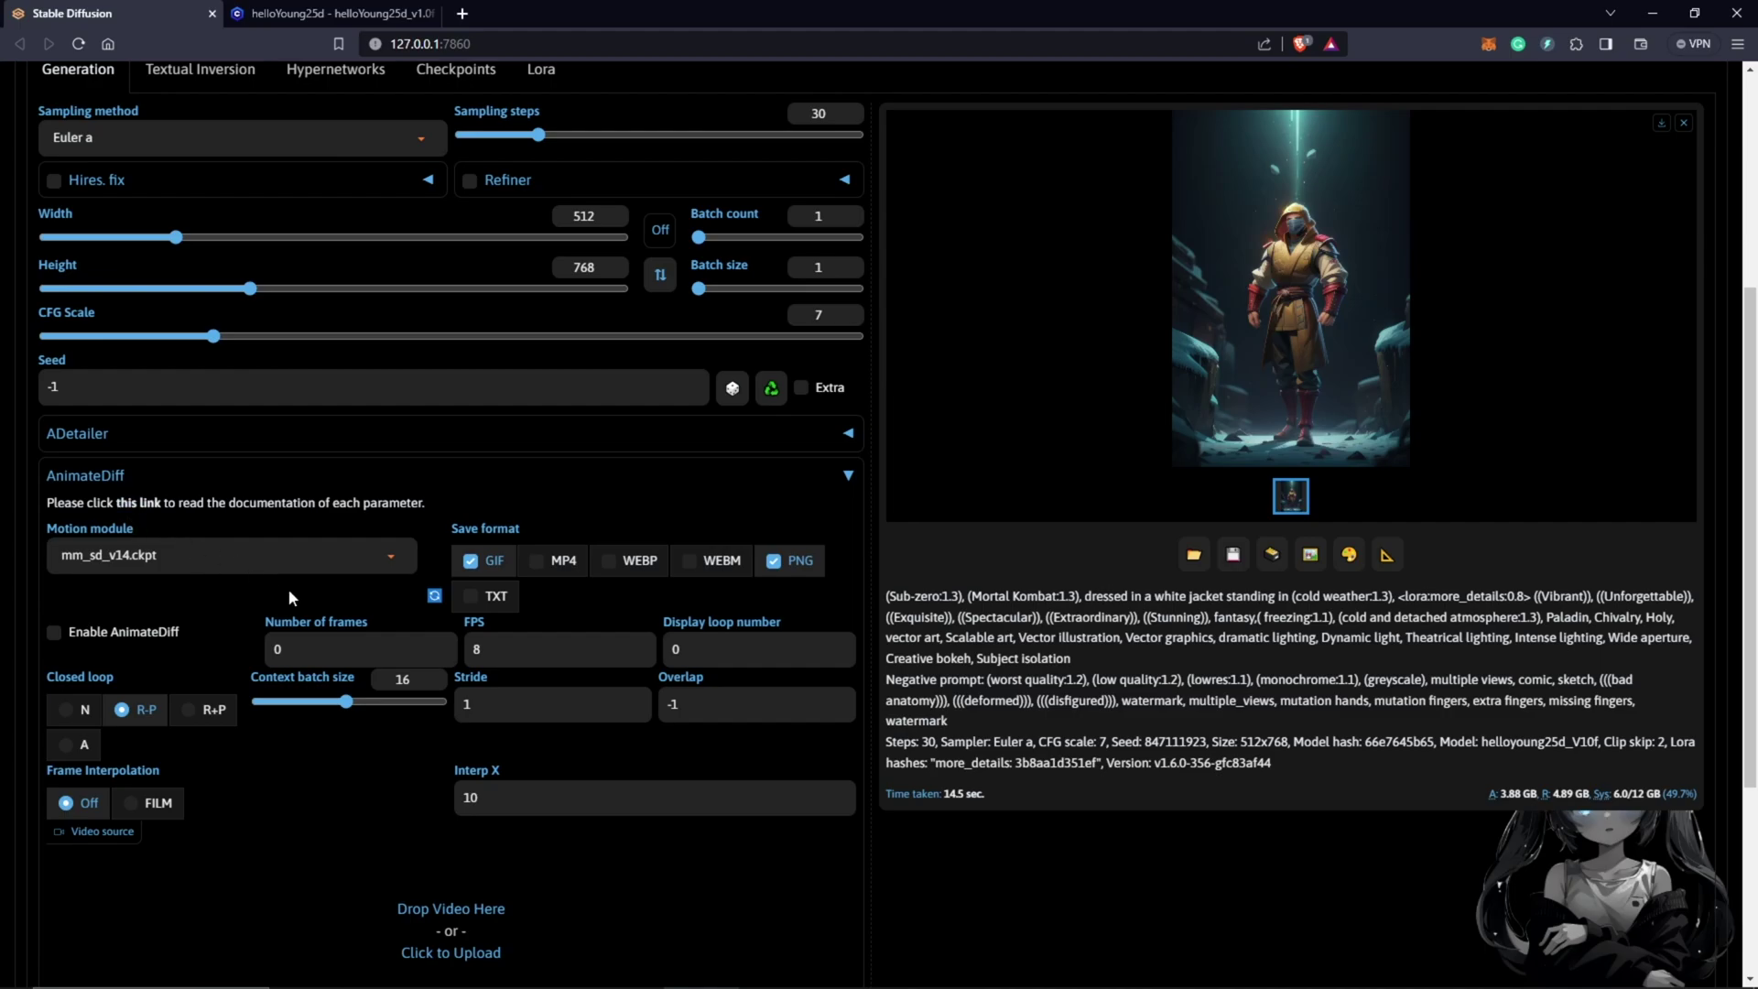
click(370, 567)
click(213, 595)
click(56, 631)
- Set 32 frames at 12 FPS and review the script options, including Prompt Travel
drag(286, 649, 262, 646)
click(472, 655)
text(12)
scroll(364, 782, down, 4)
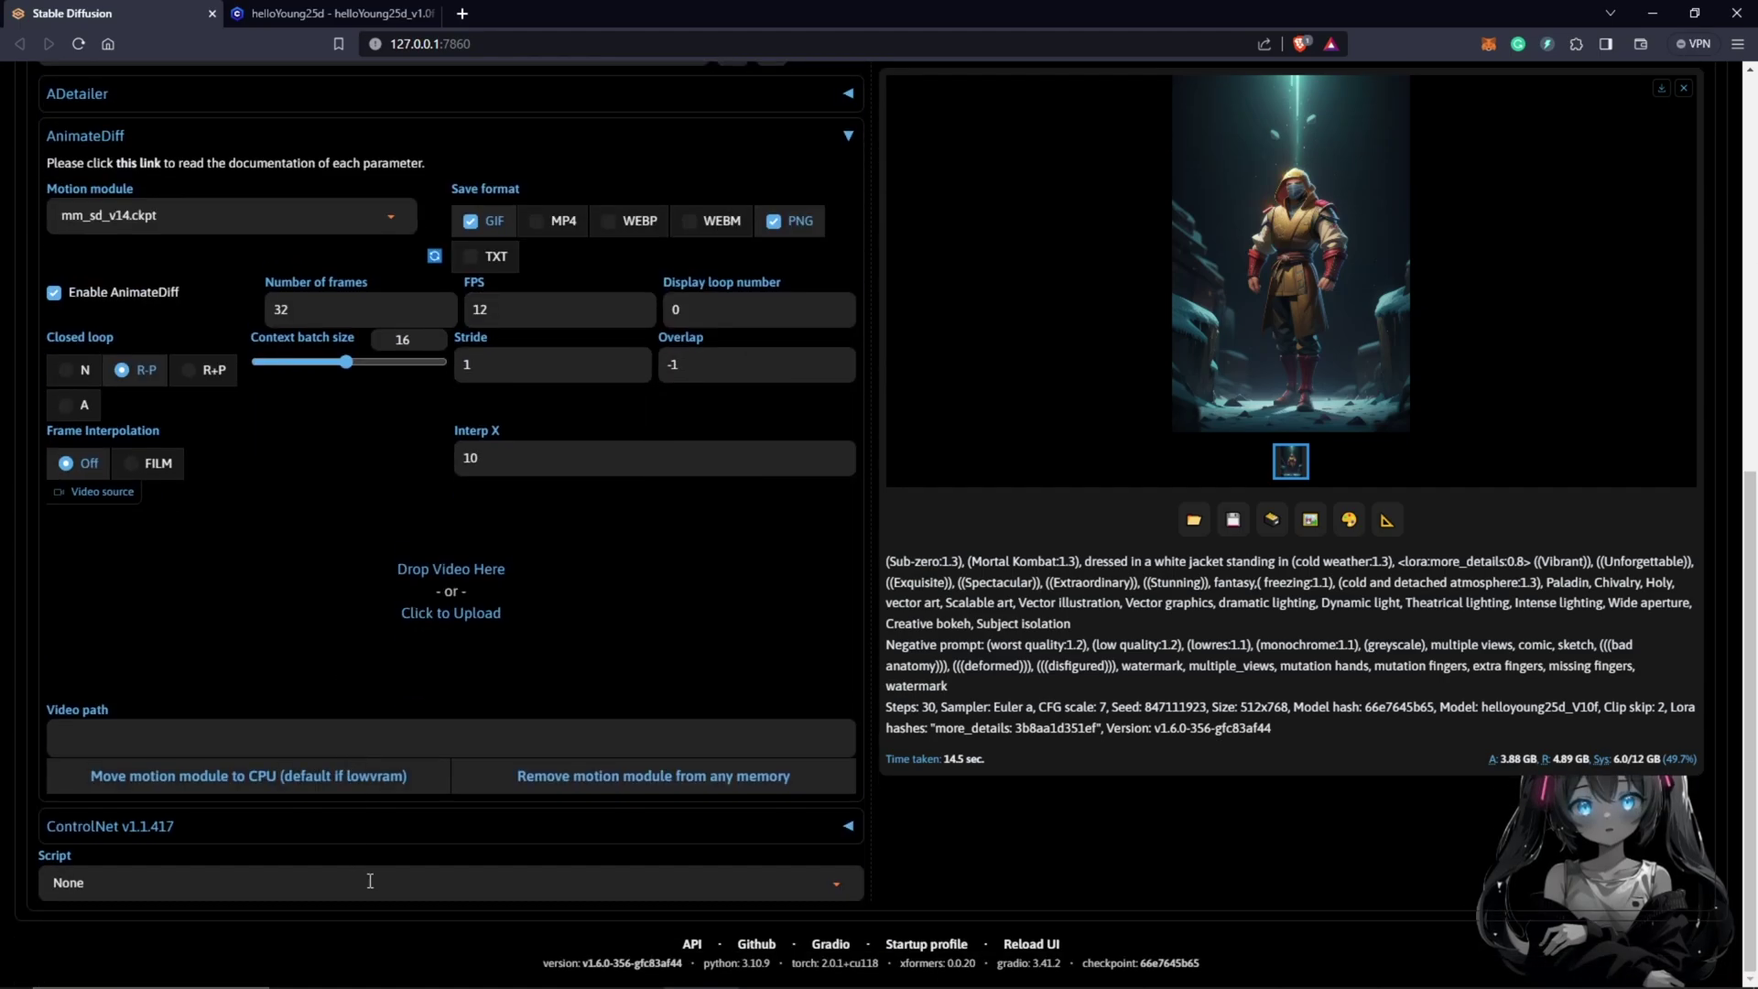
click(370, 882)
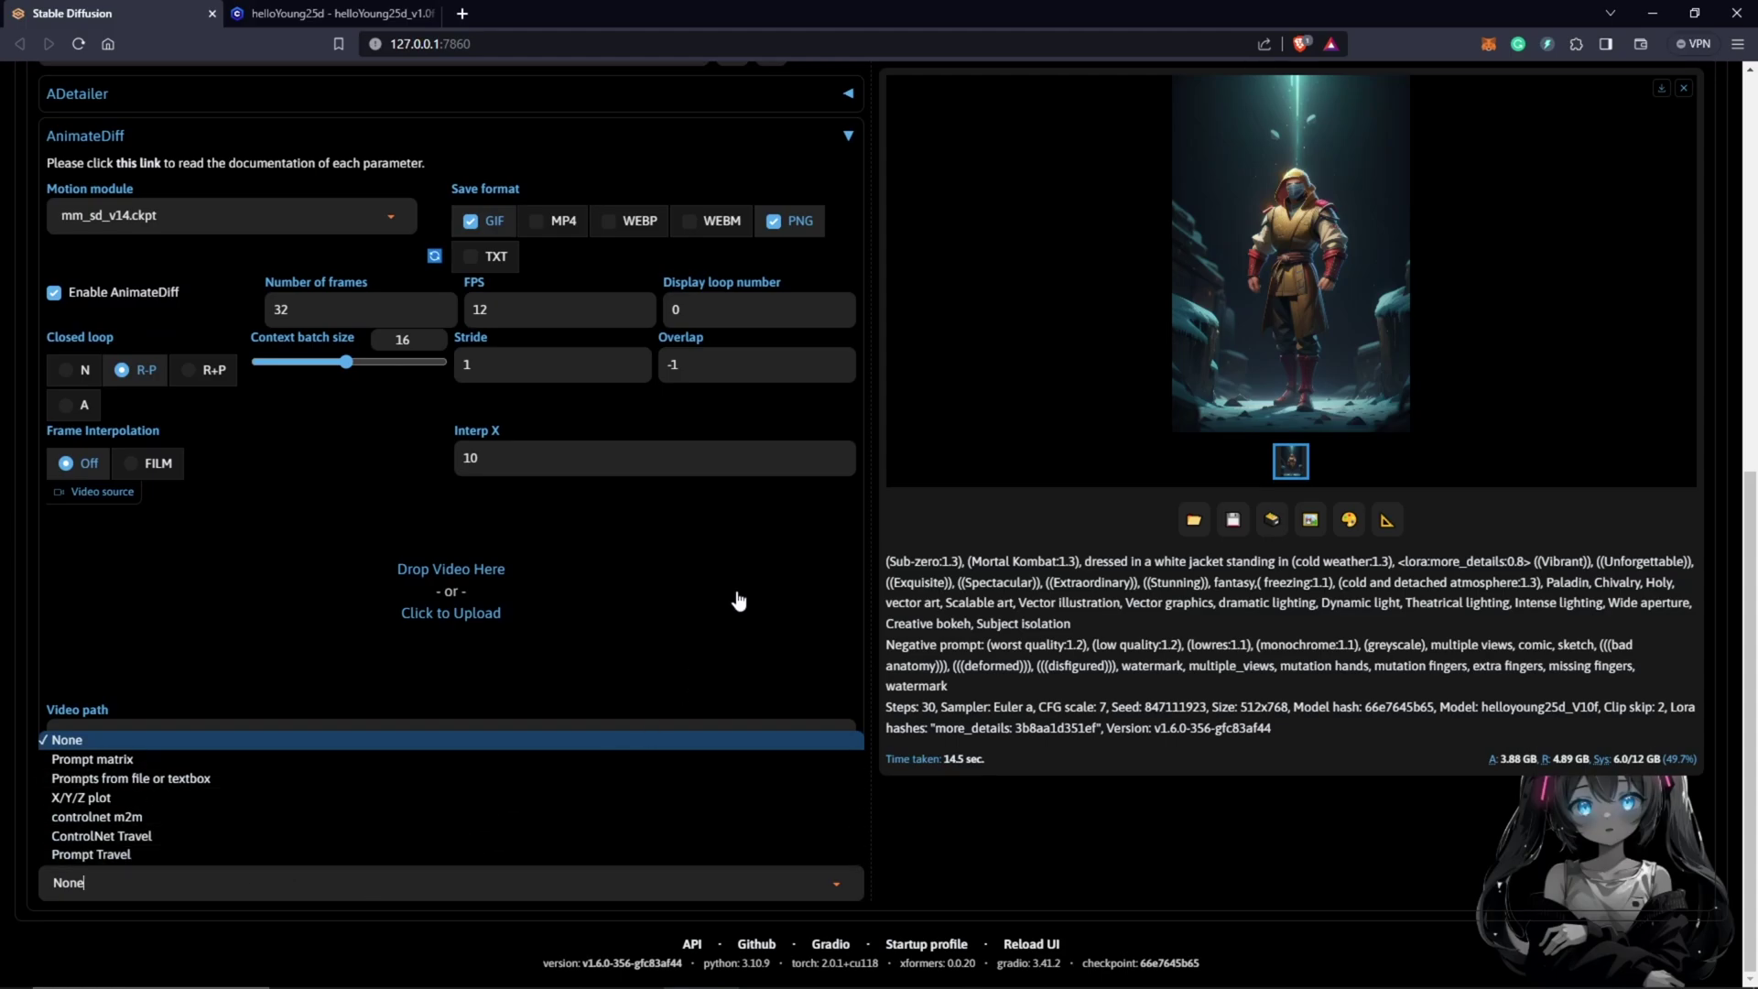
scroll(885, 525, up, 8)
scroll(882, 532, up, 1)
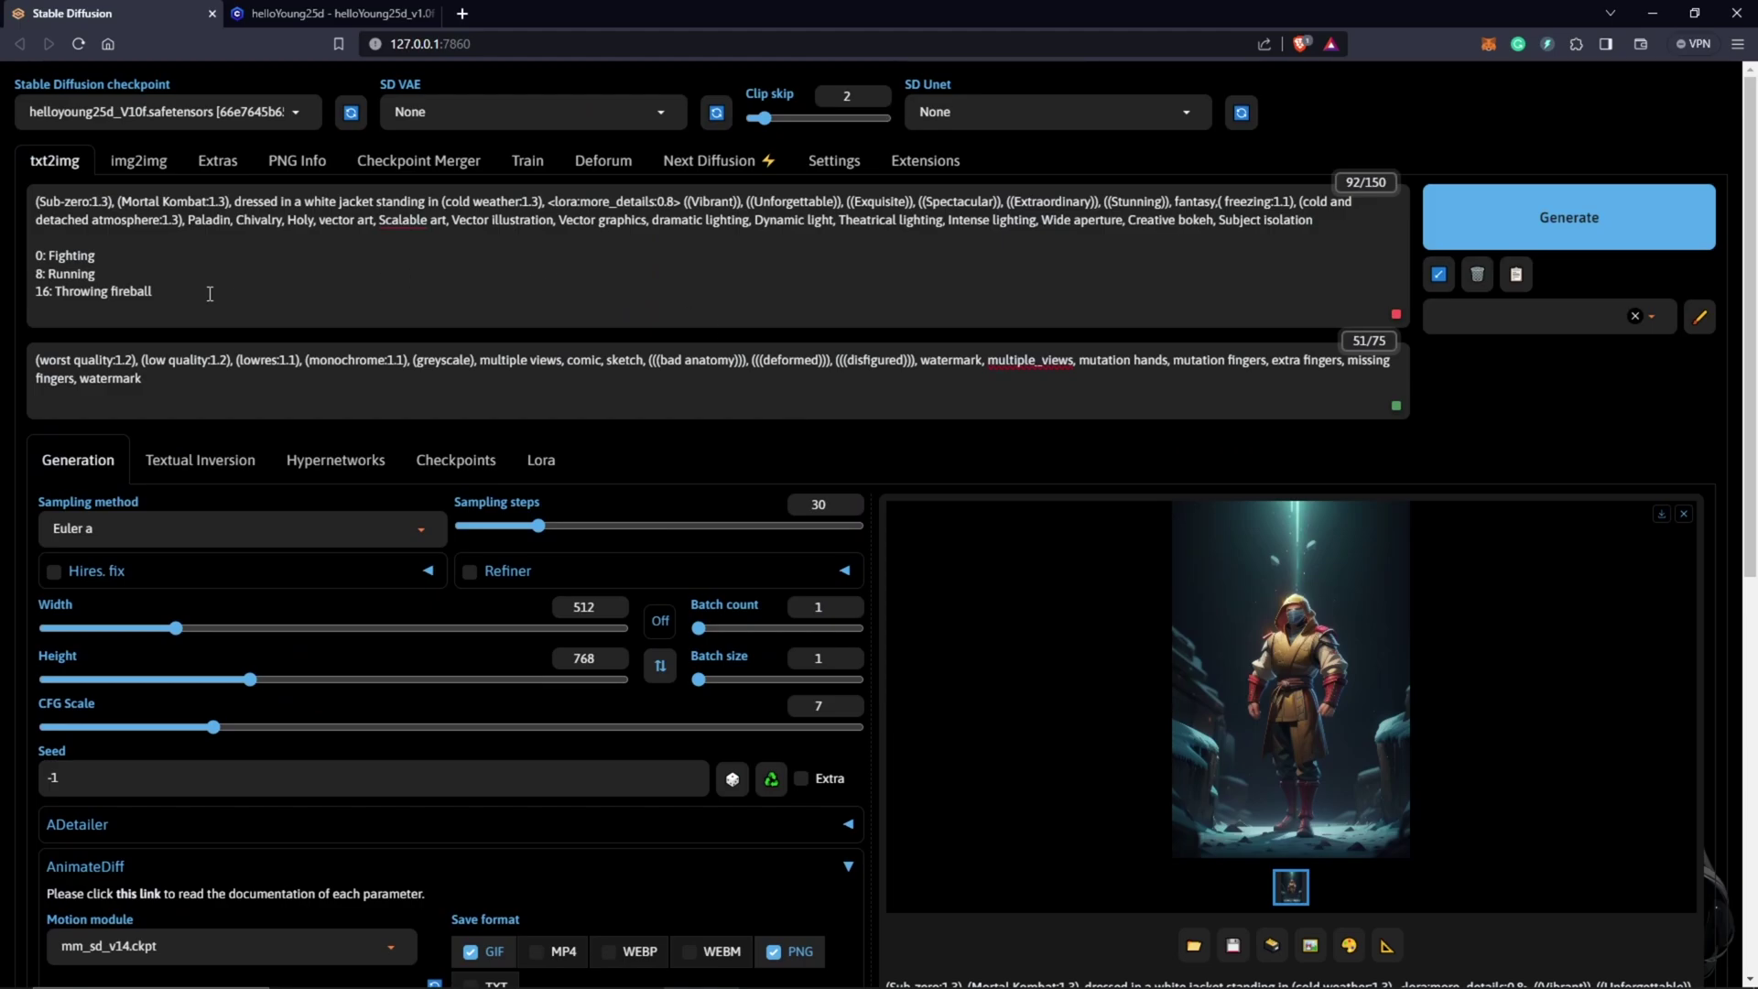
scroll(706, 400, down, 7)
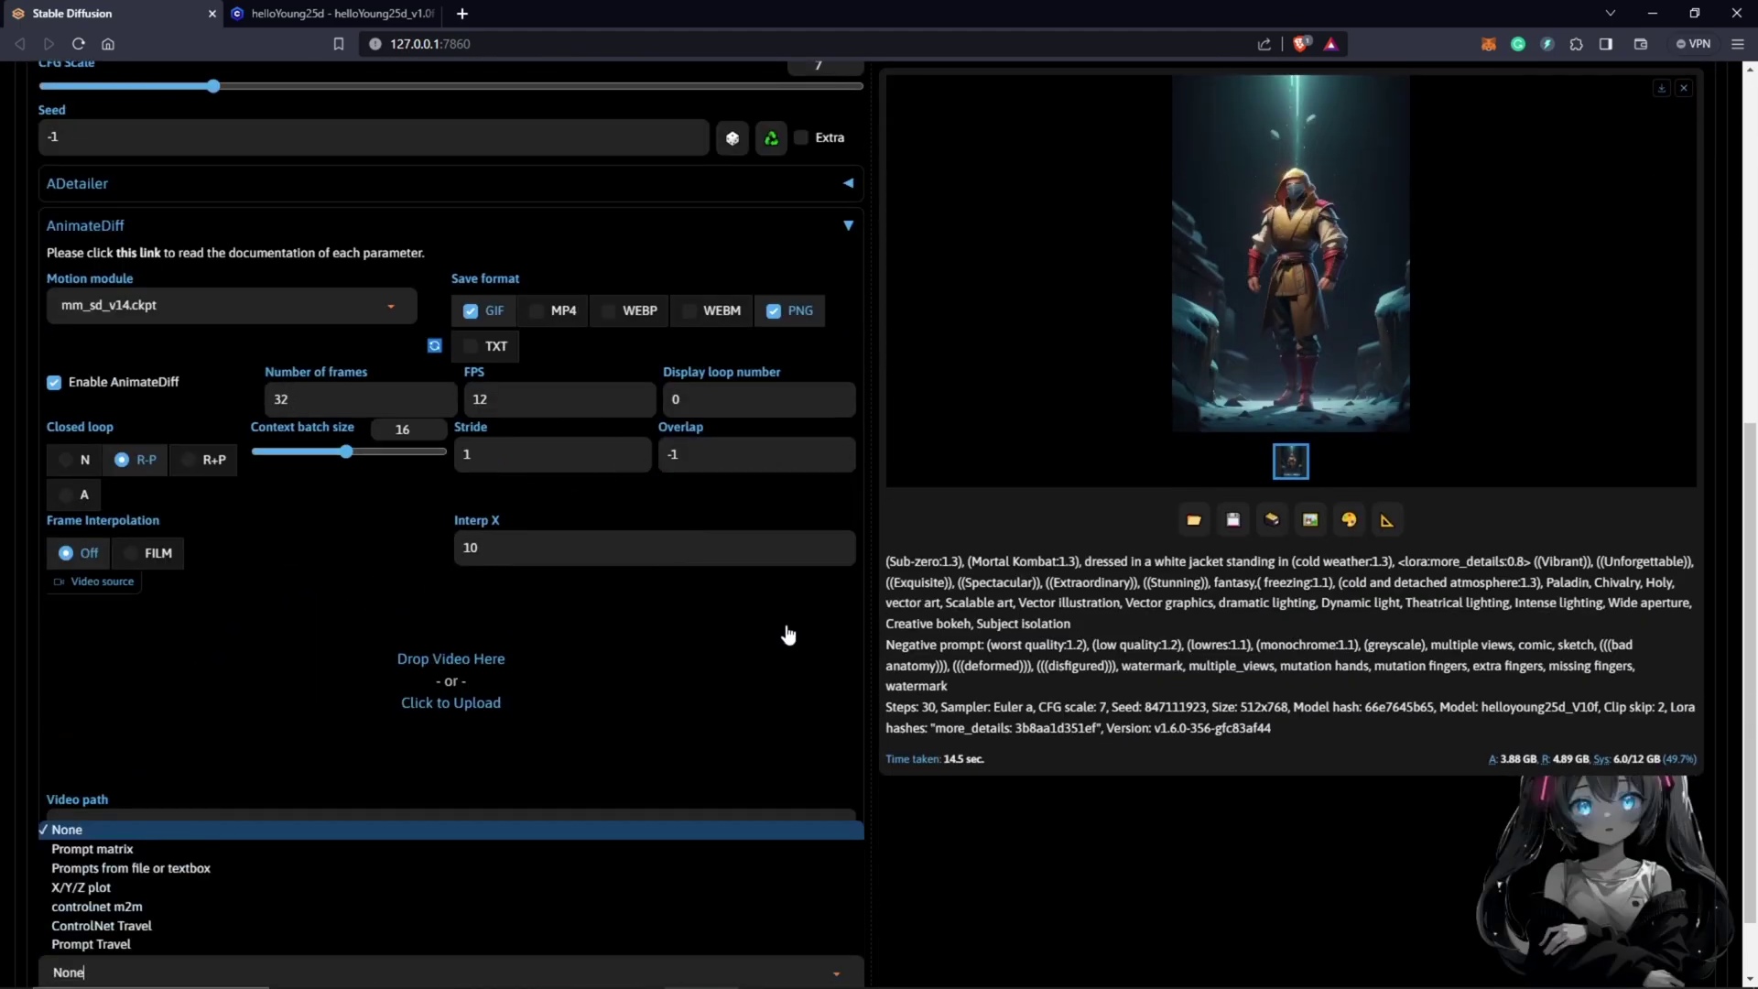
scroll(886, 623, up, 7)
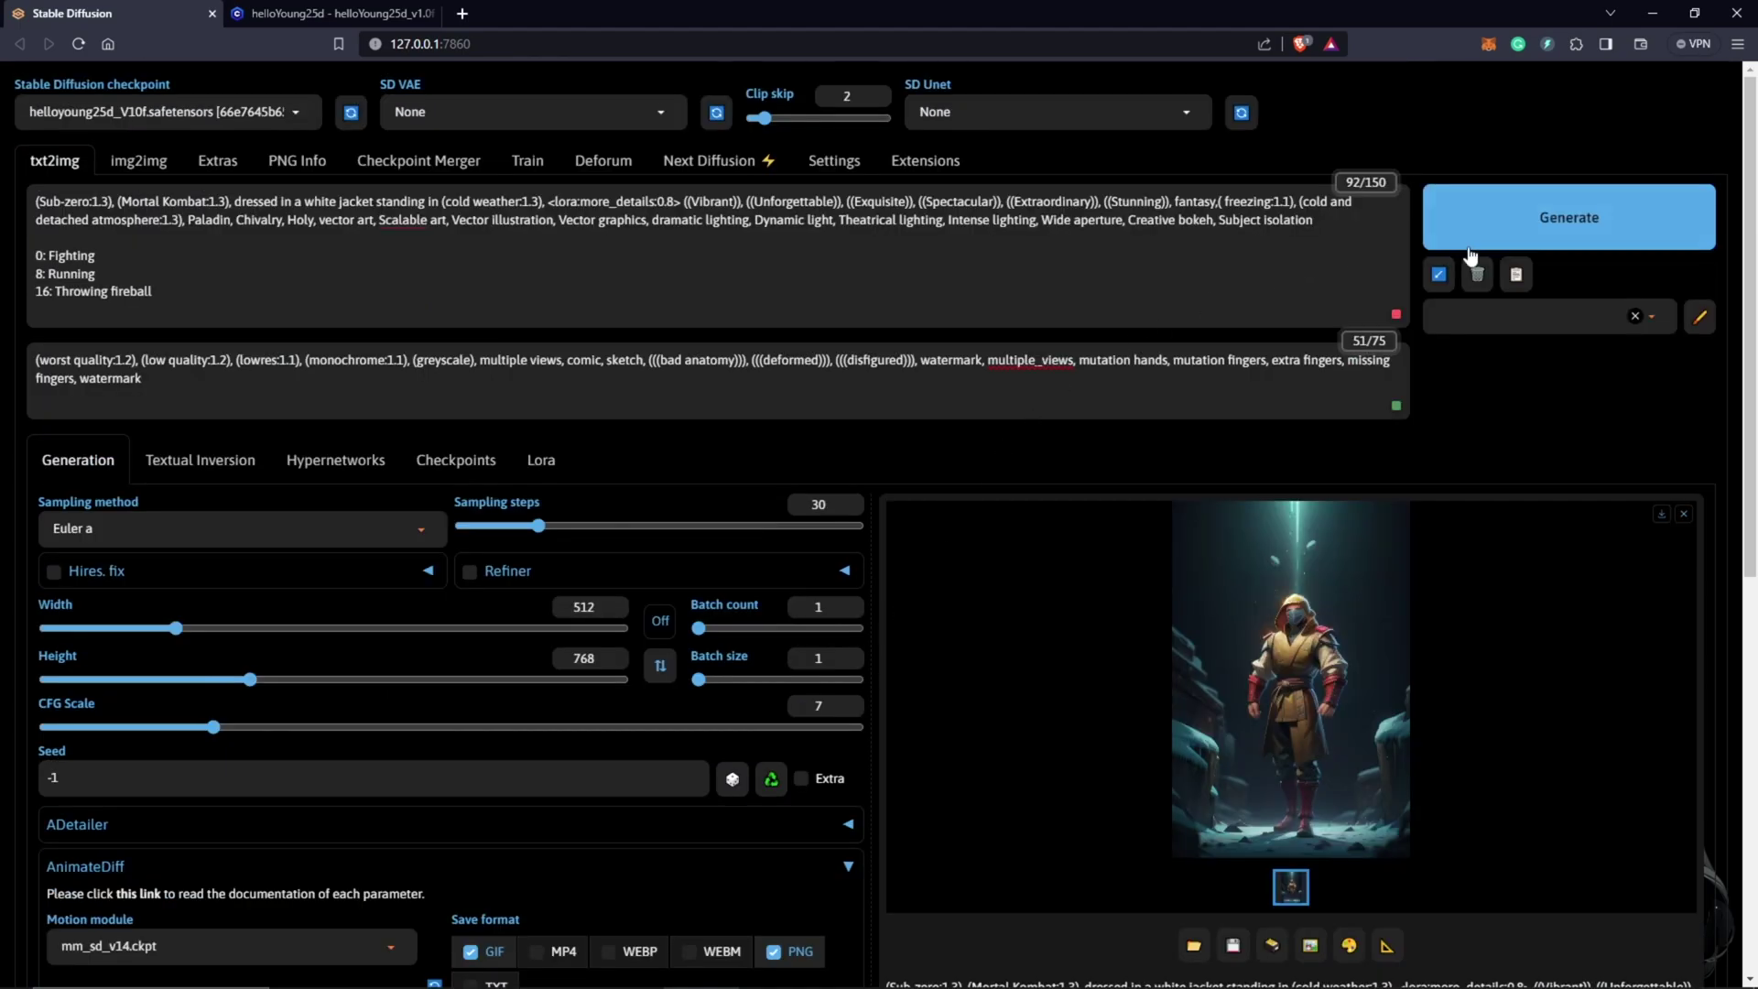
- Generate the animation, inspecting the in-progress frame grid enlarged before closing it
click(1599, 229)
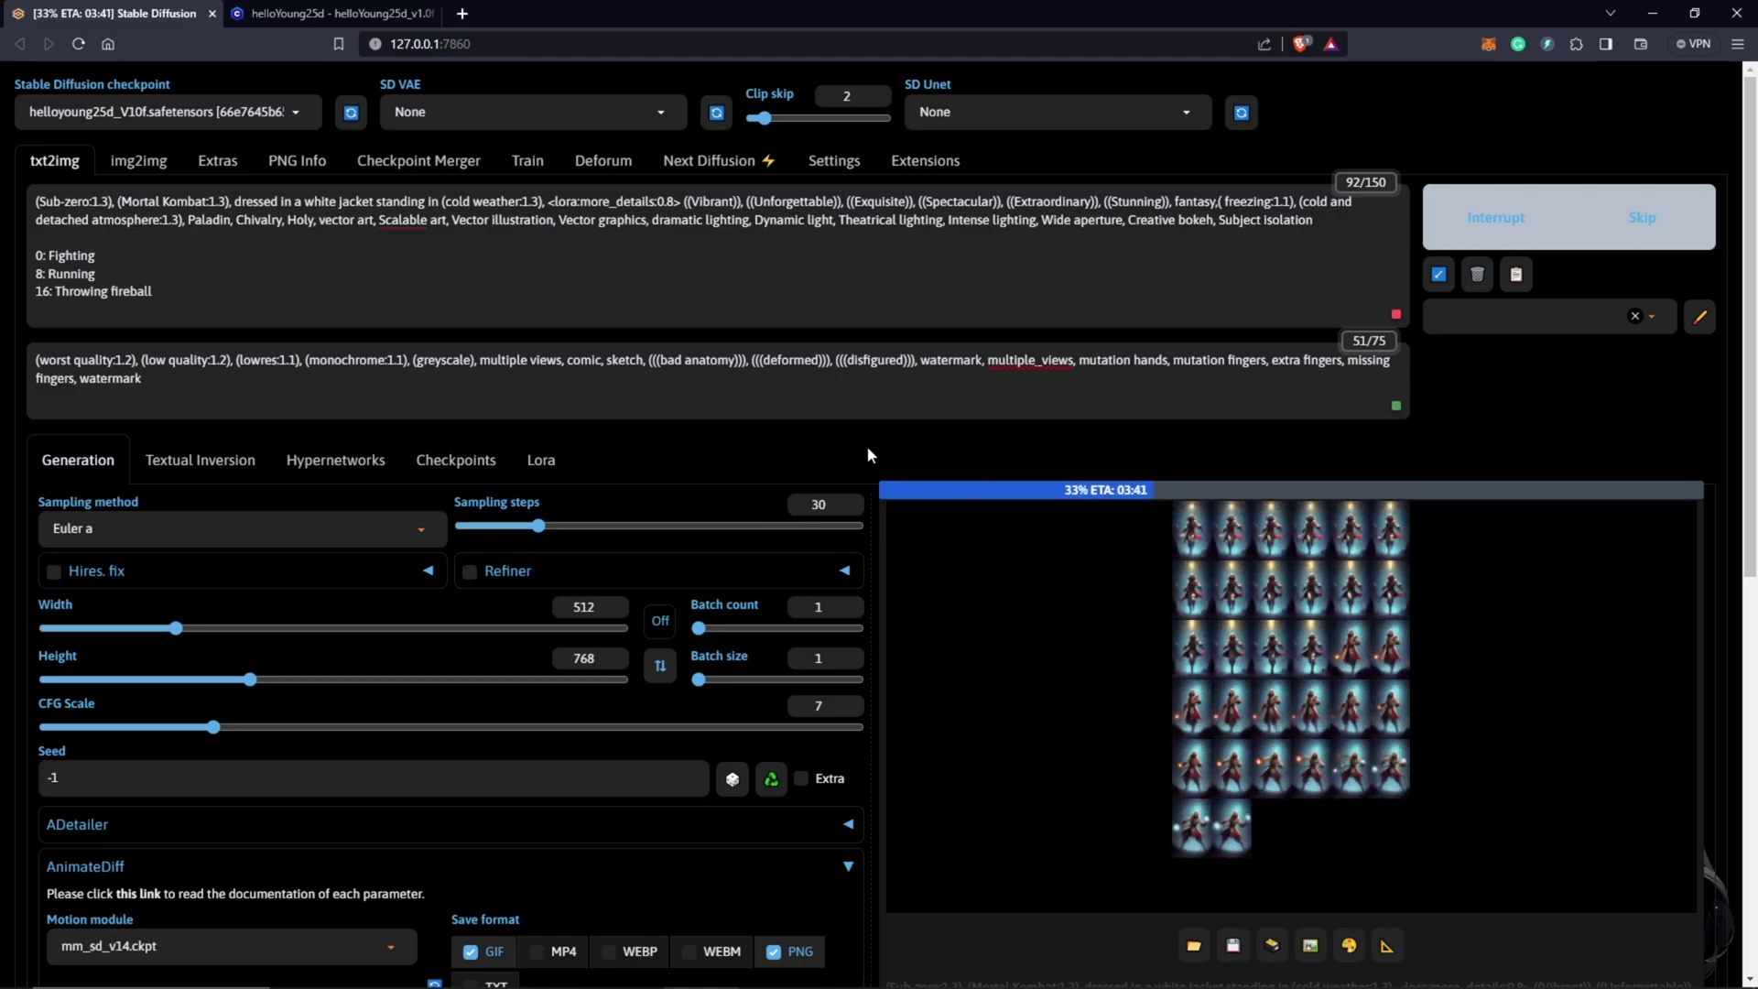
click(1283, 622)
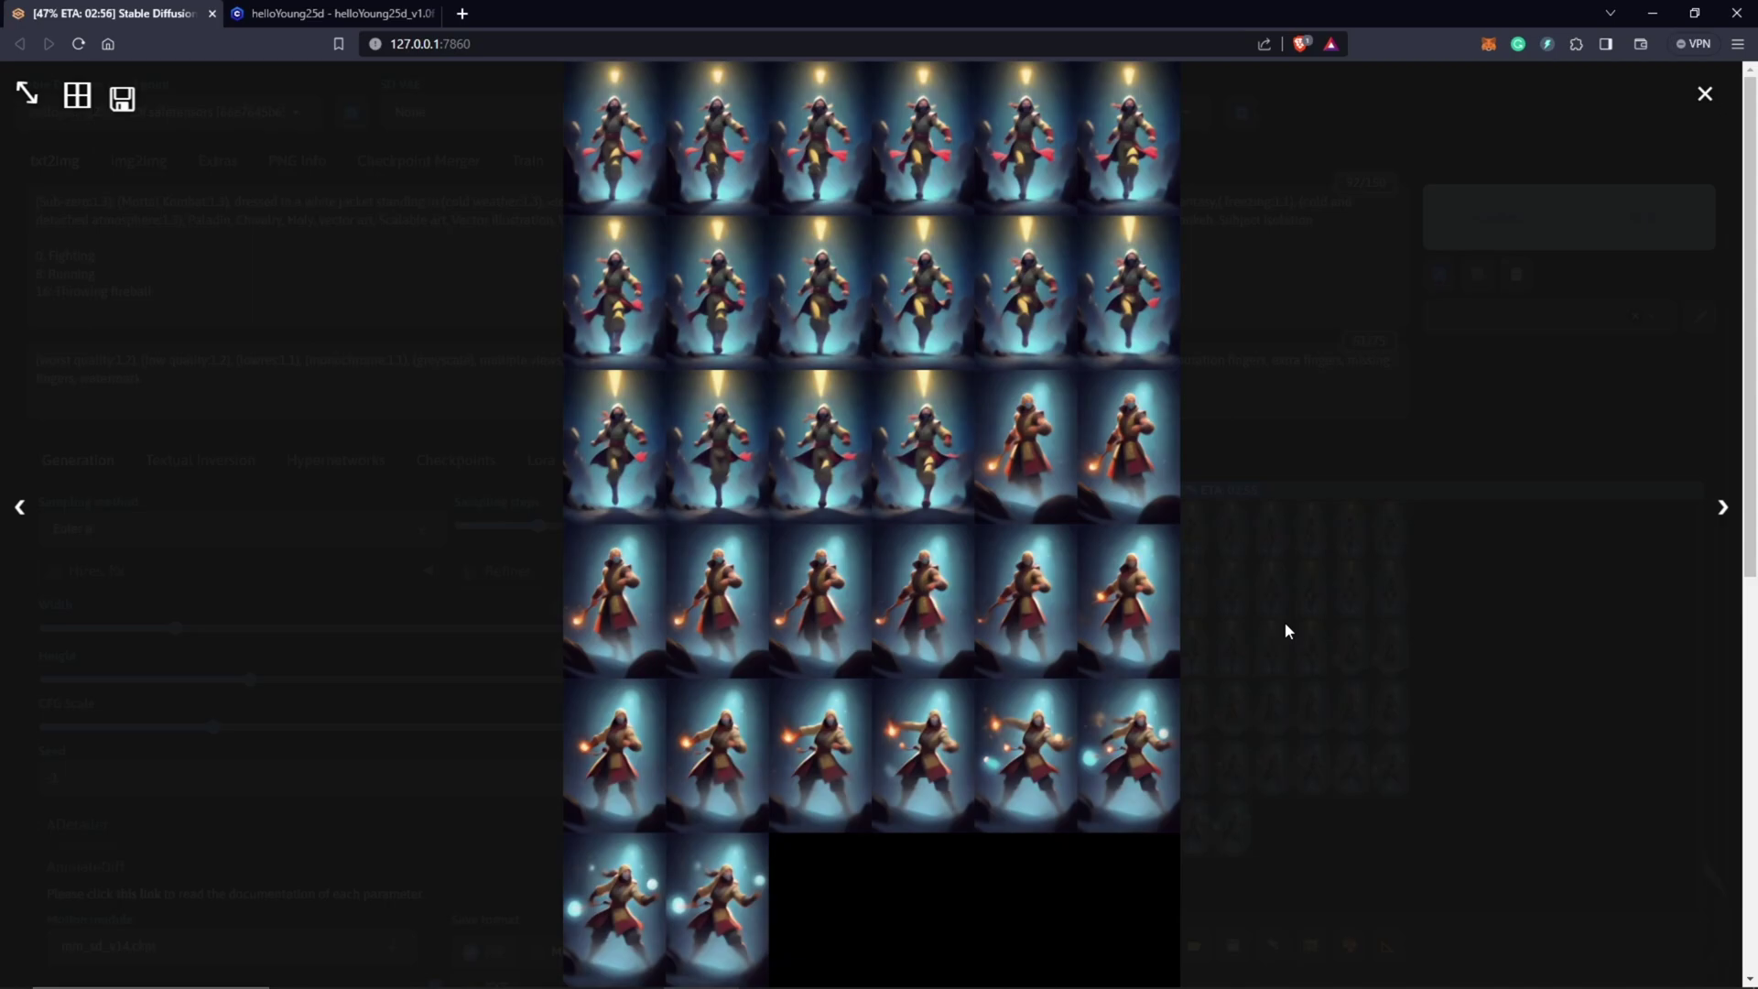
click(1348, 641)
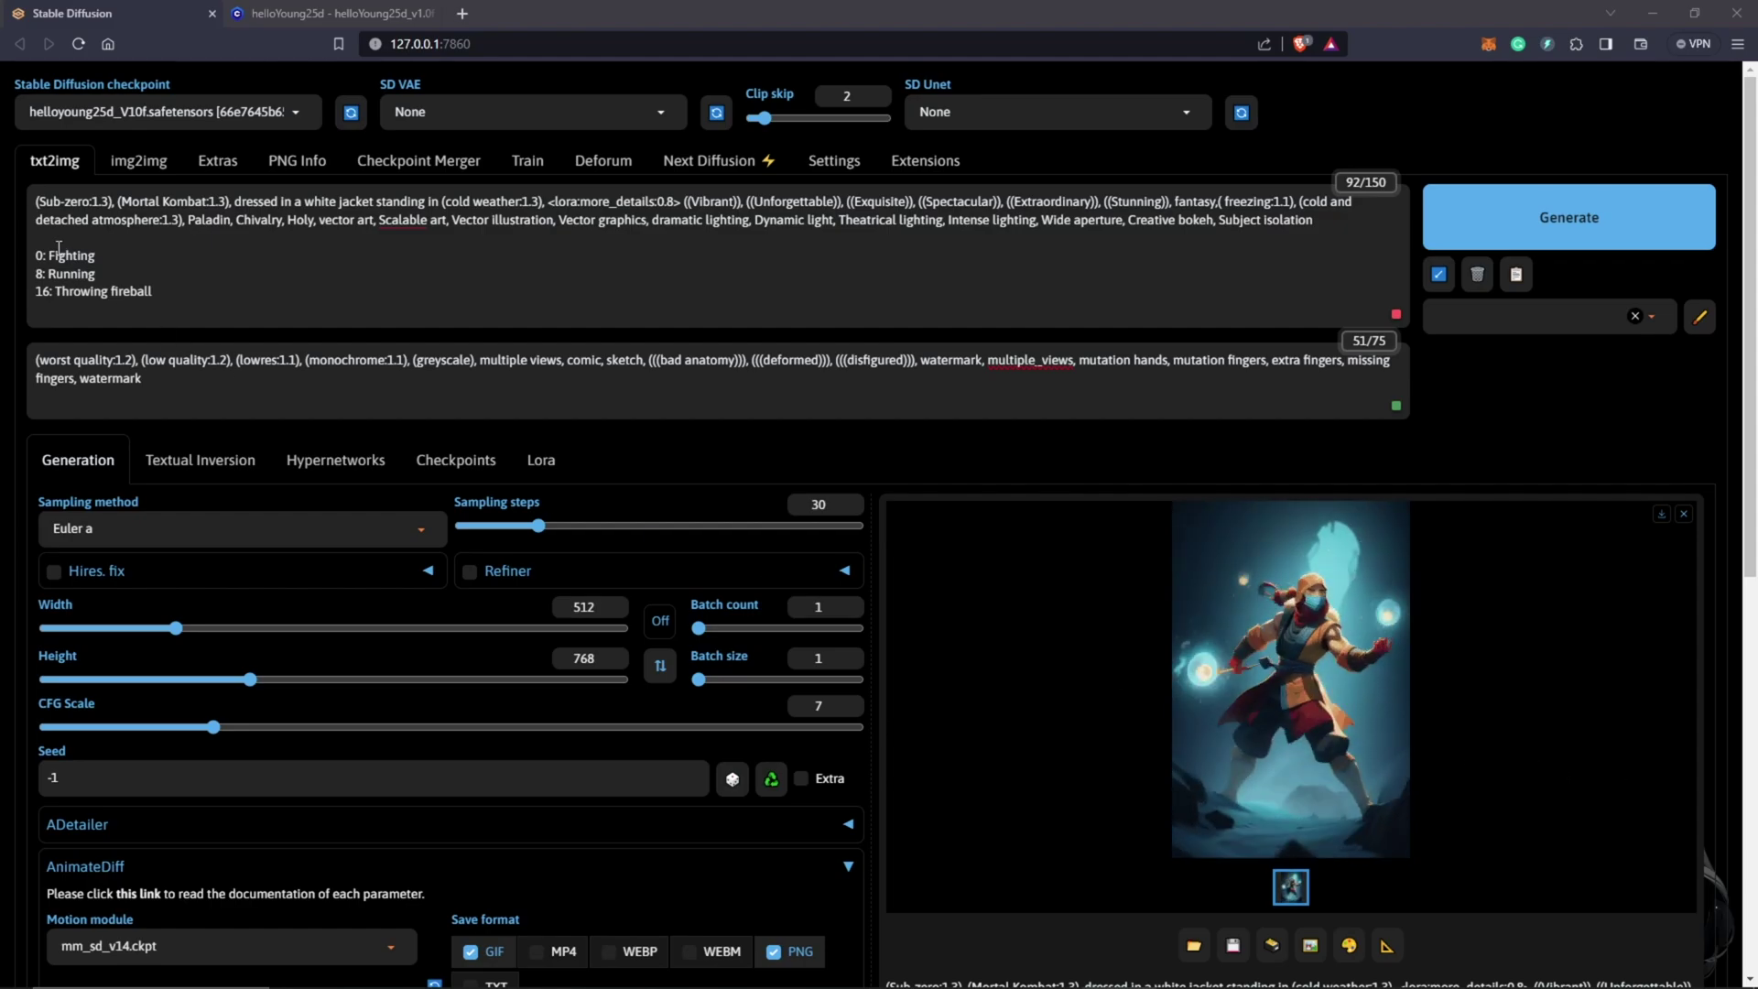
- Raise the weight of Fighting, Running and Throwing fireball to 1.3 using Ctrl+Up
drag(97, 257, 53, 257)
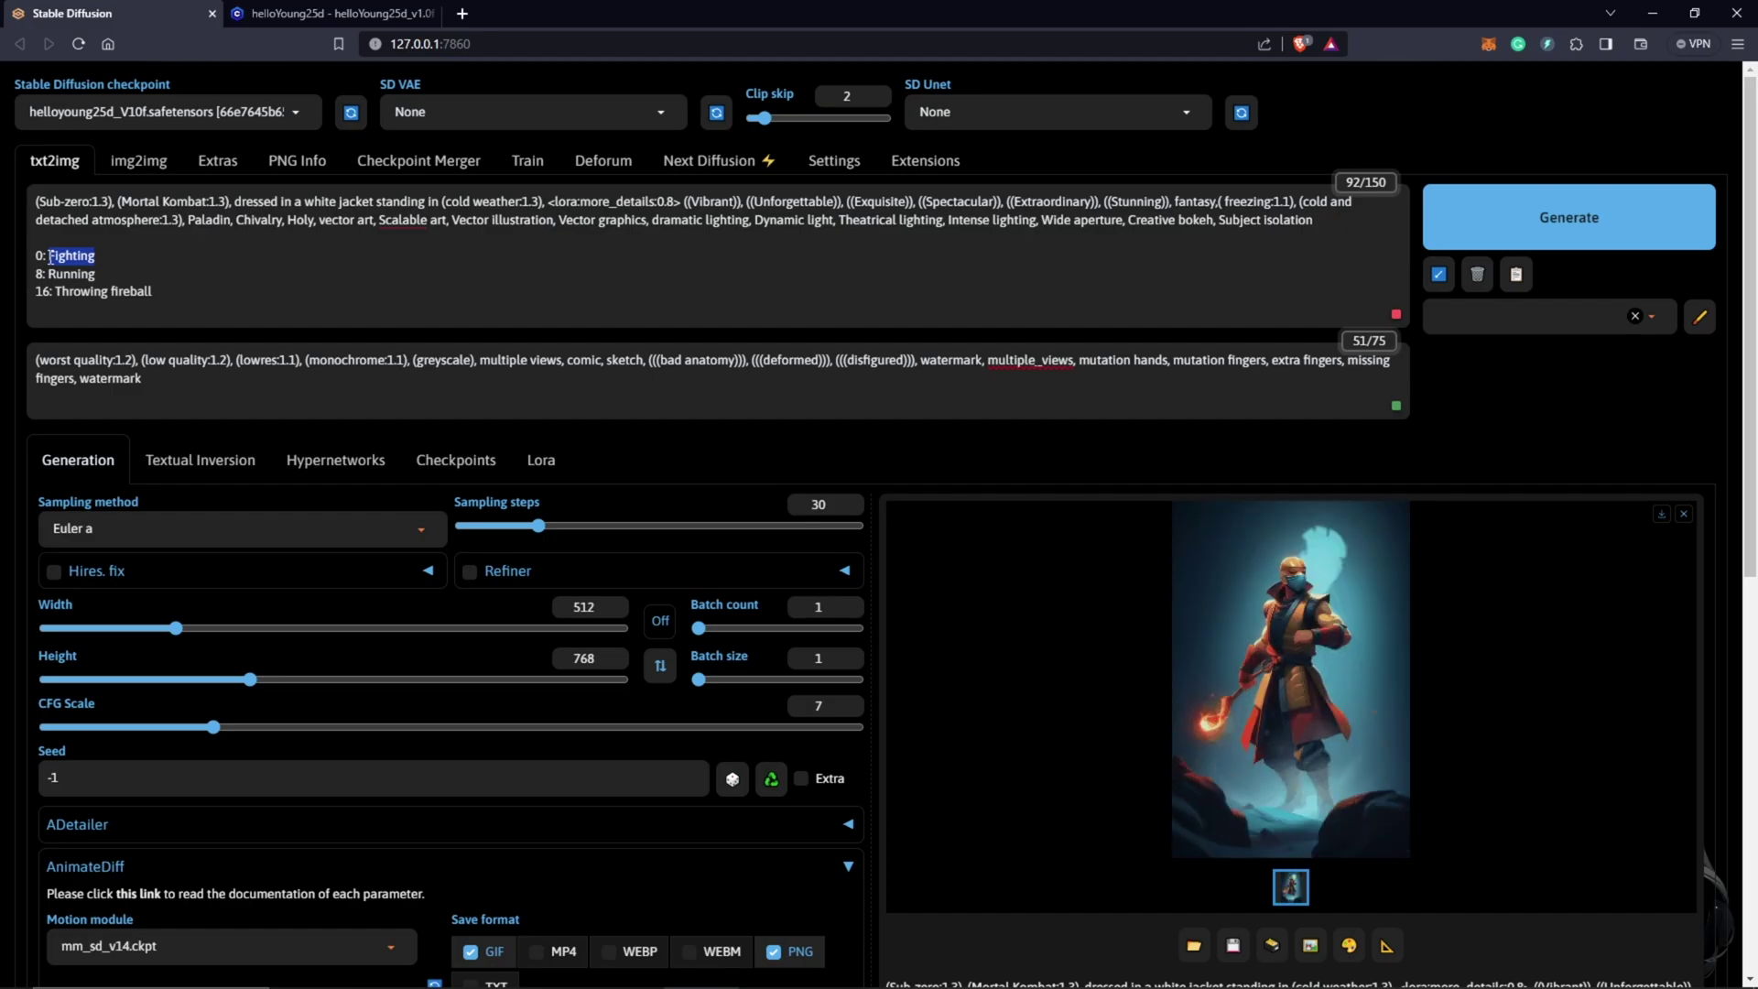
key(ctrl+Up)
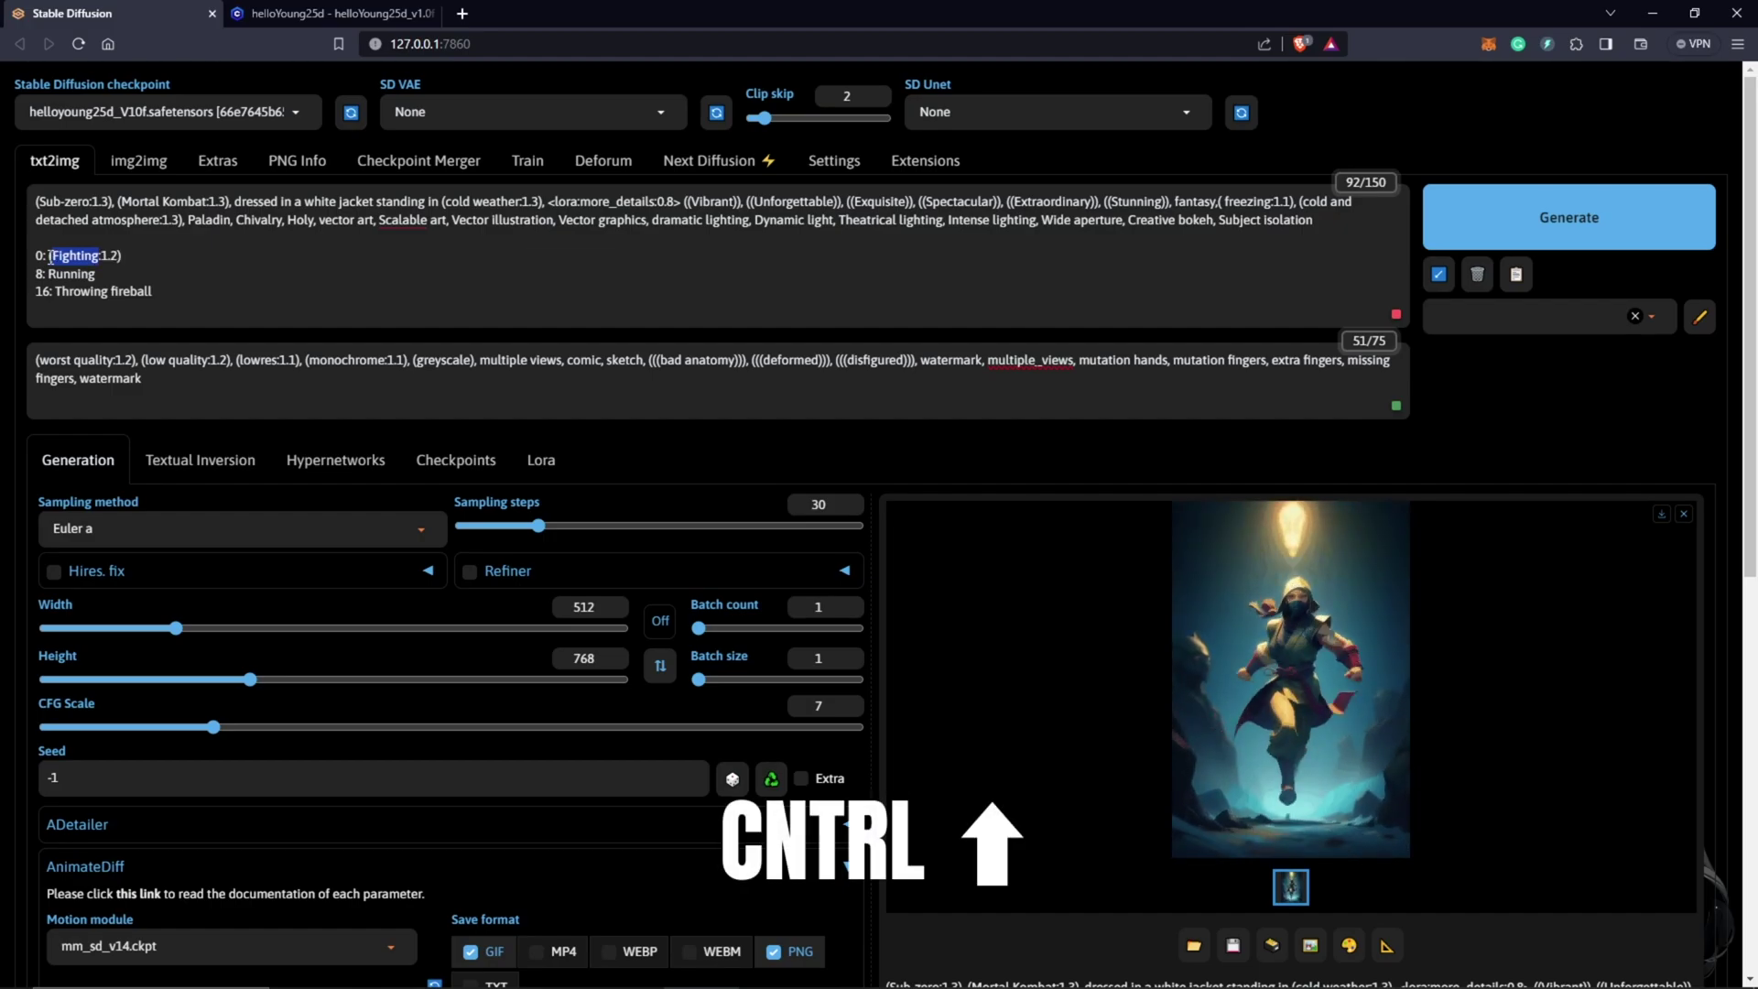
click(106, 274)
double_click(66, 275)
key(ctrl+Up)
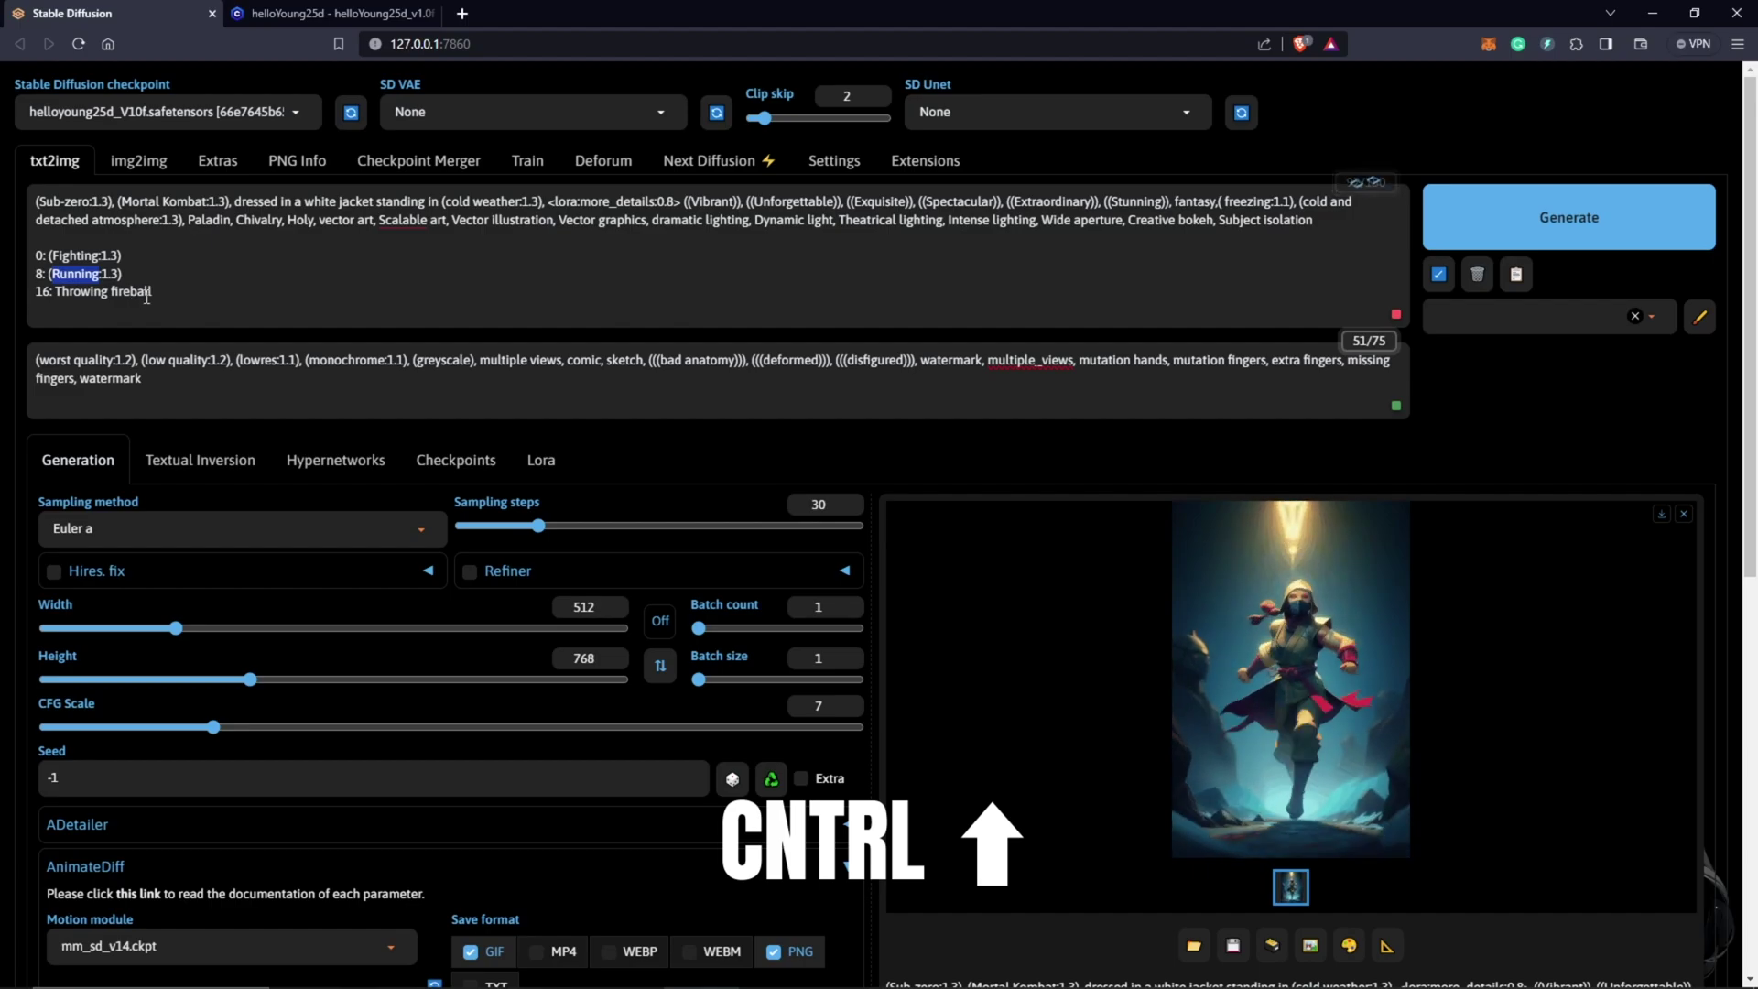
drag(153, 291, 58, 291)
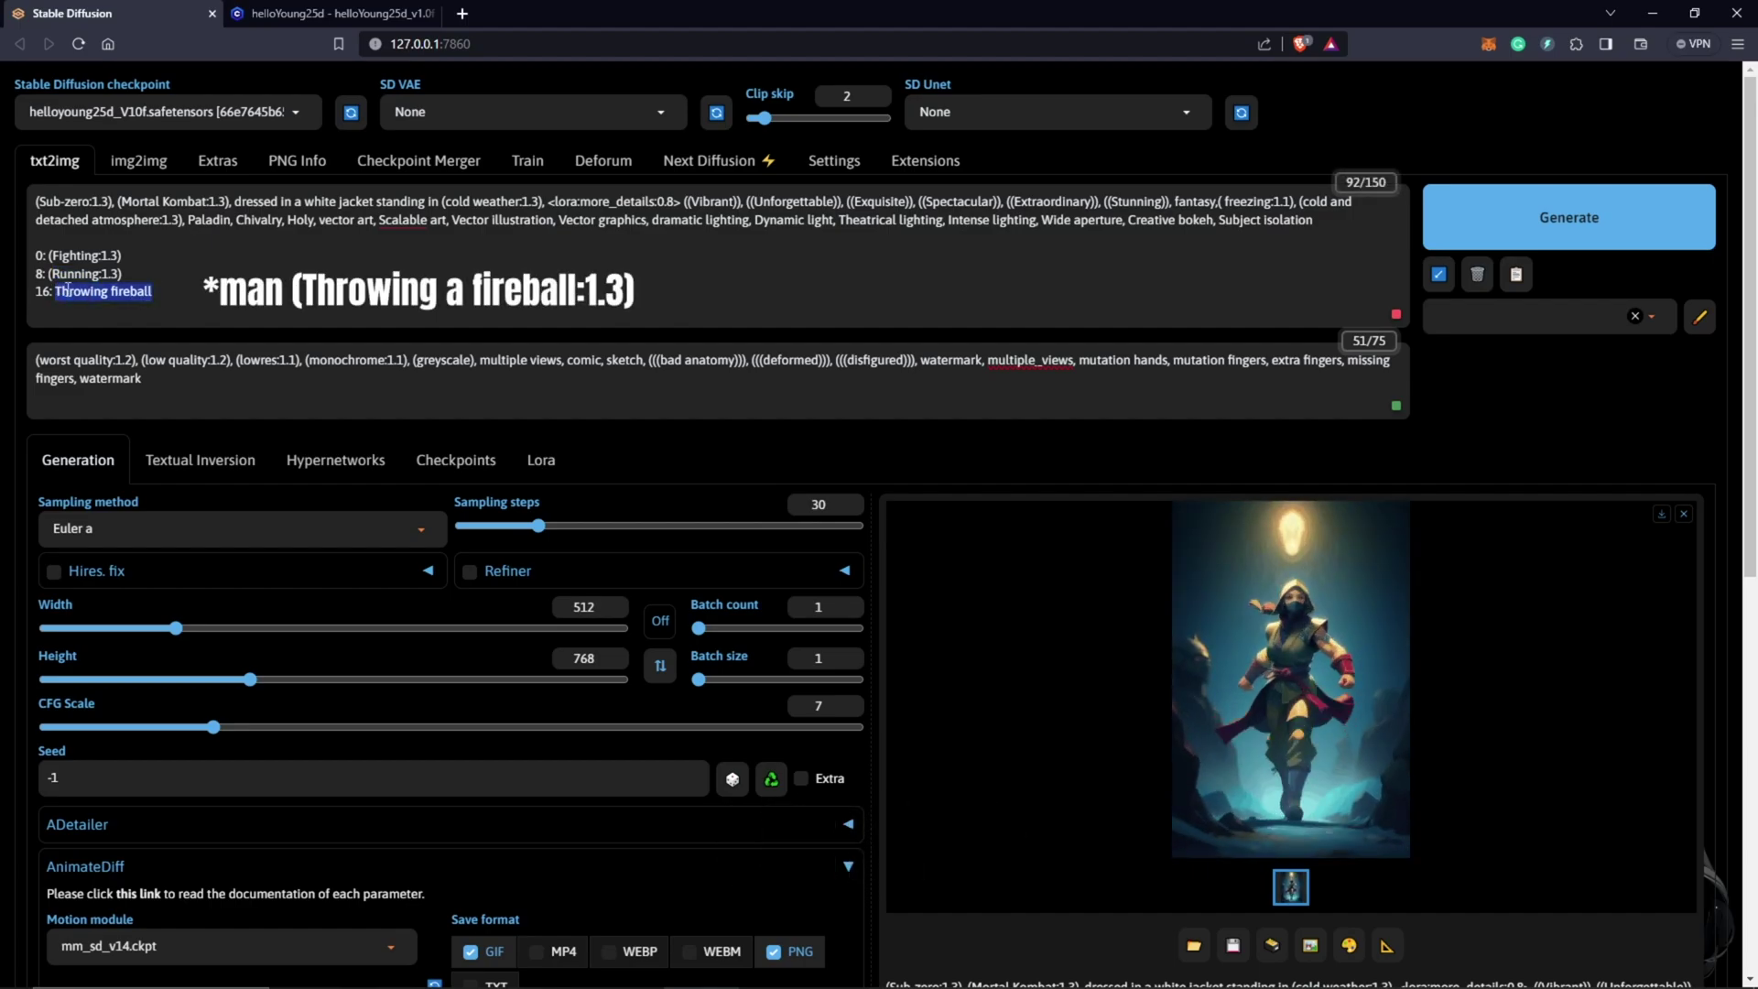
key(ctrl+Up)
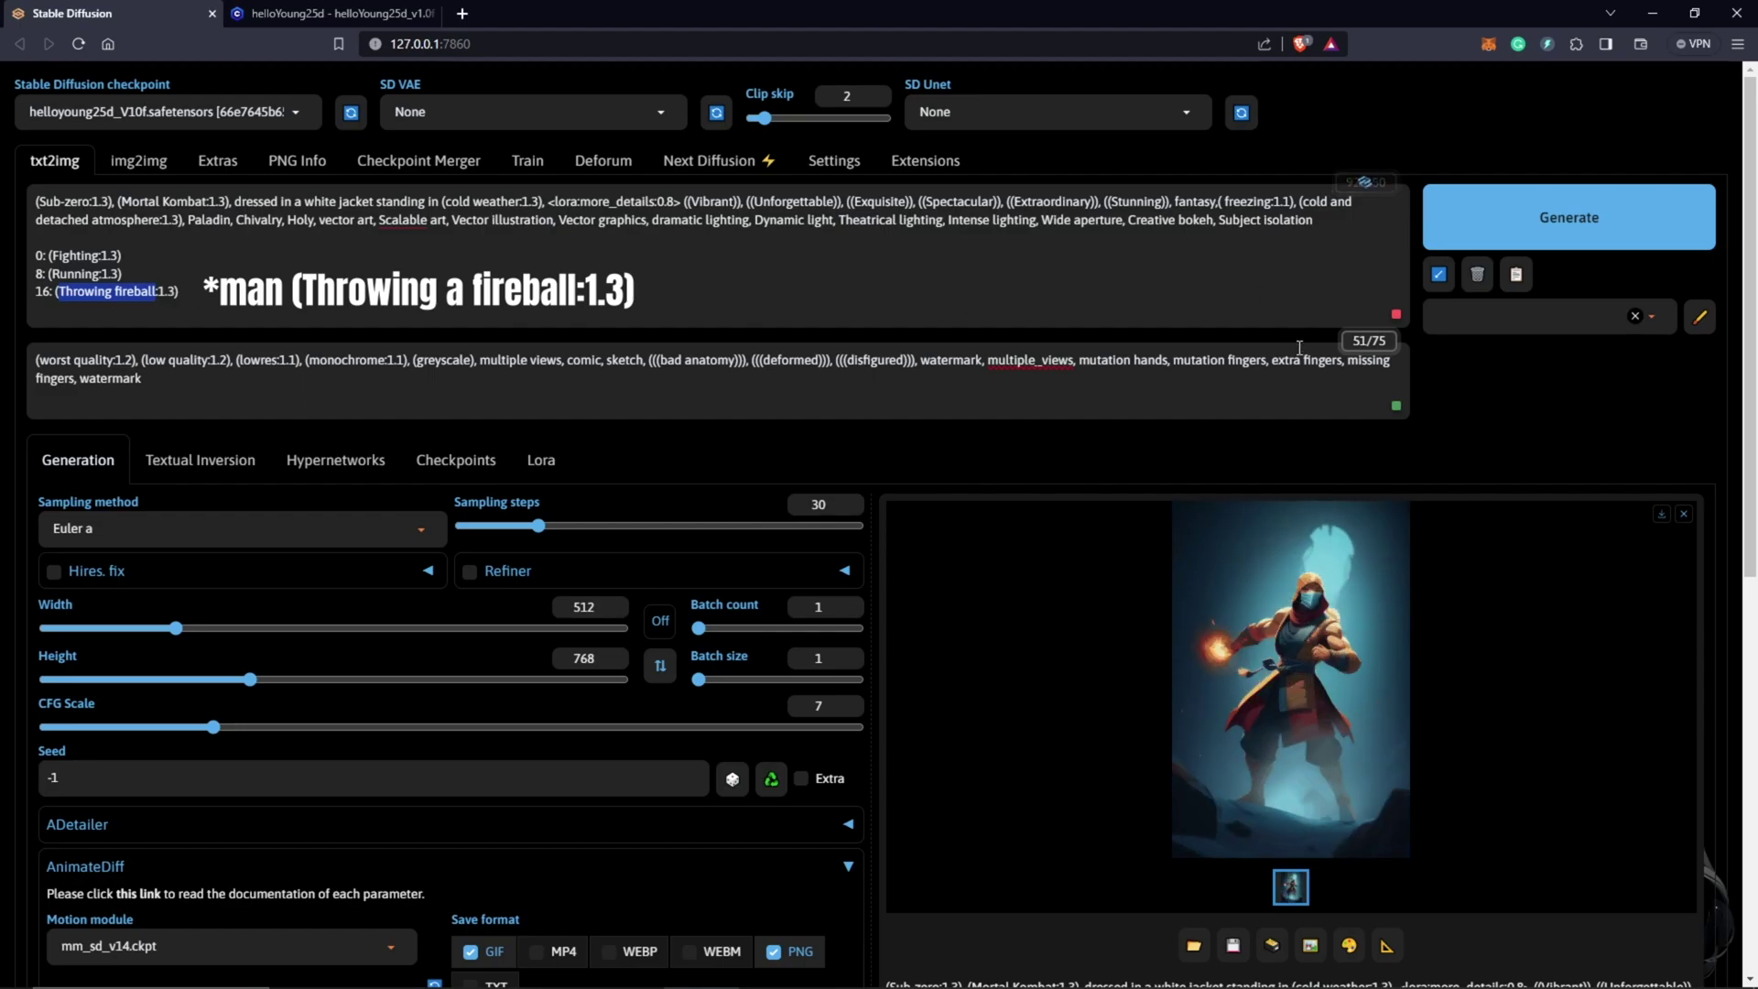
click(1268, 307)
- Render the weighted-action animation, then drag the hooded ninja image into img2img
click(1589, 235)
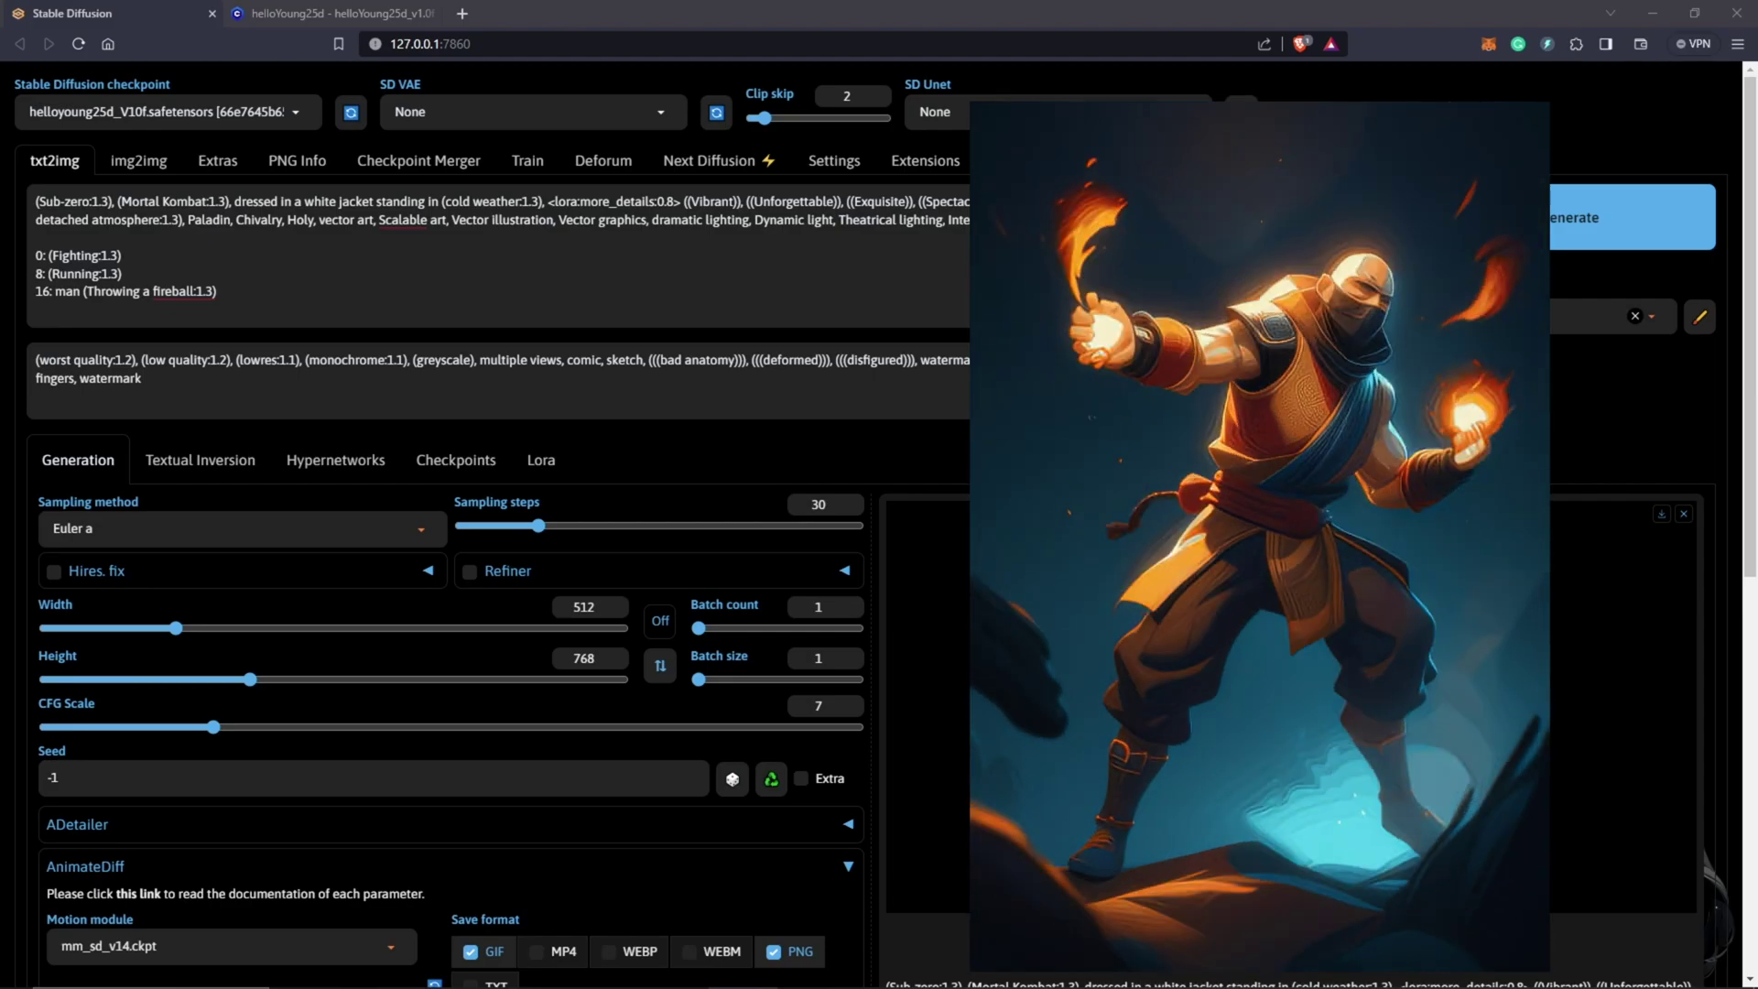
drag(1290, 677, 426, 720)
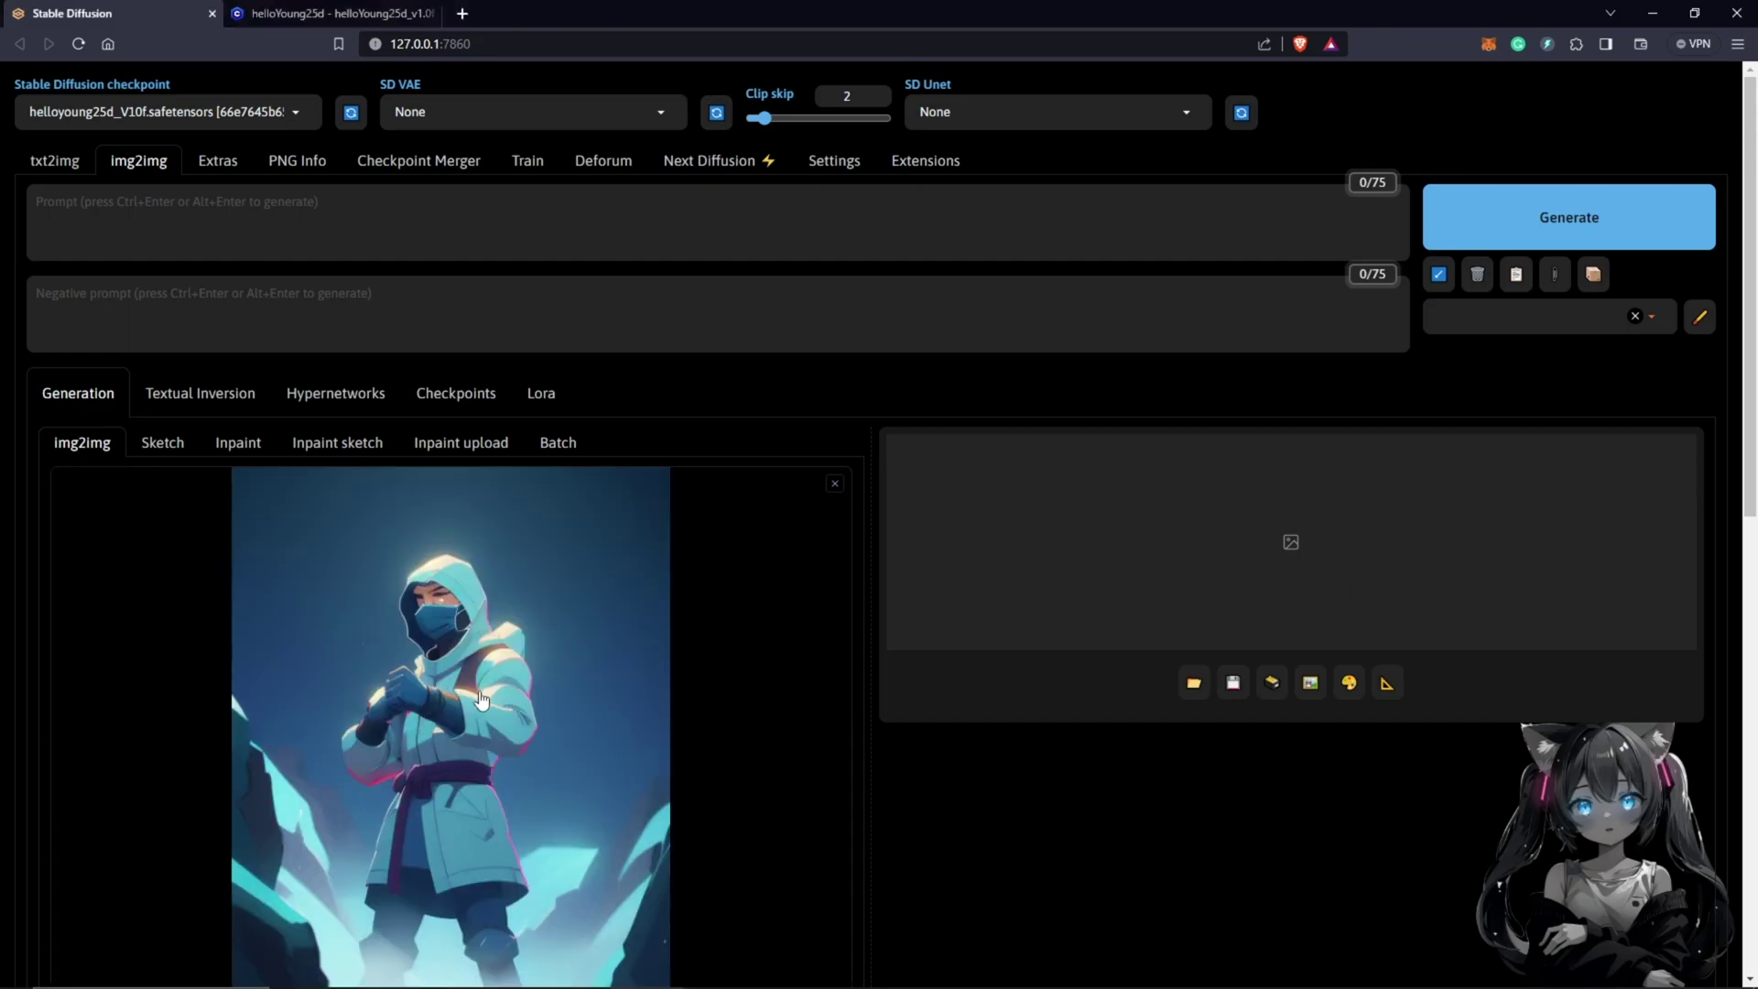
- Paste the Sub-Zero keyframe prompts and set Euler a, 30 steps and 512×768 size
click(254, 360)
text((worst quality:1.2), (low quality:1.2), (lowres:1.1), (monochrome:1.1), (greyscale), multiple views, comic, sketch, (((bad anatomy))), (((deformed))), (((disfigured))), watermark, multiple_views, mutation hands, mutation fingers, extra fingers, missing fingers, watermark)
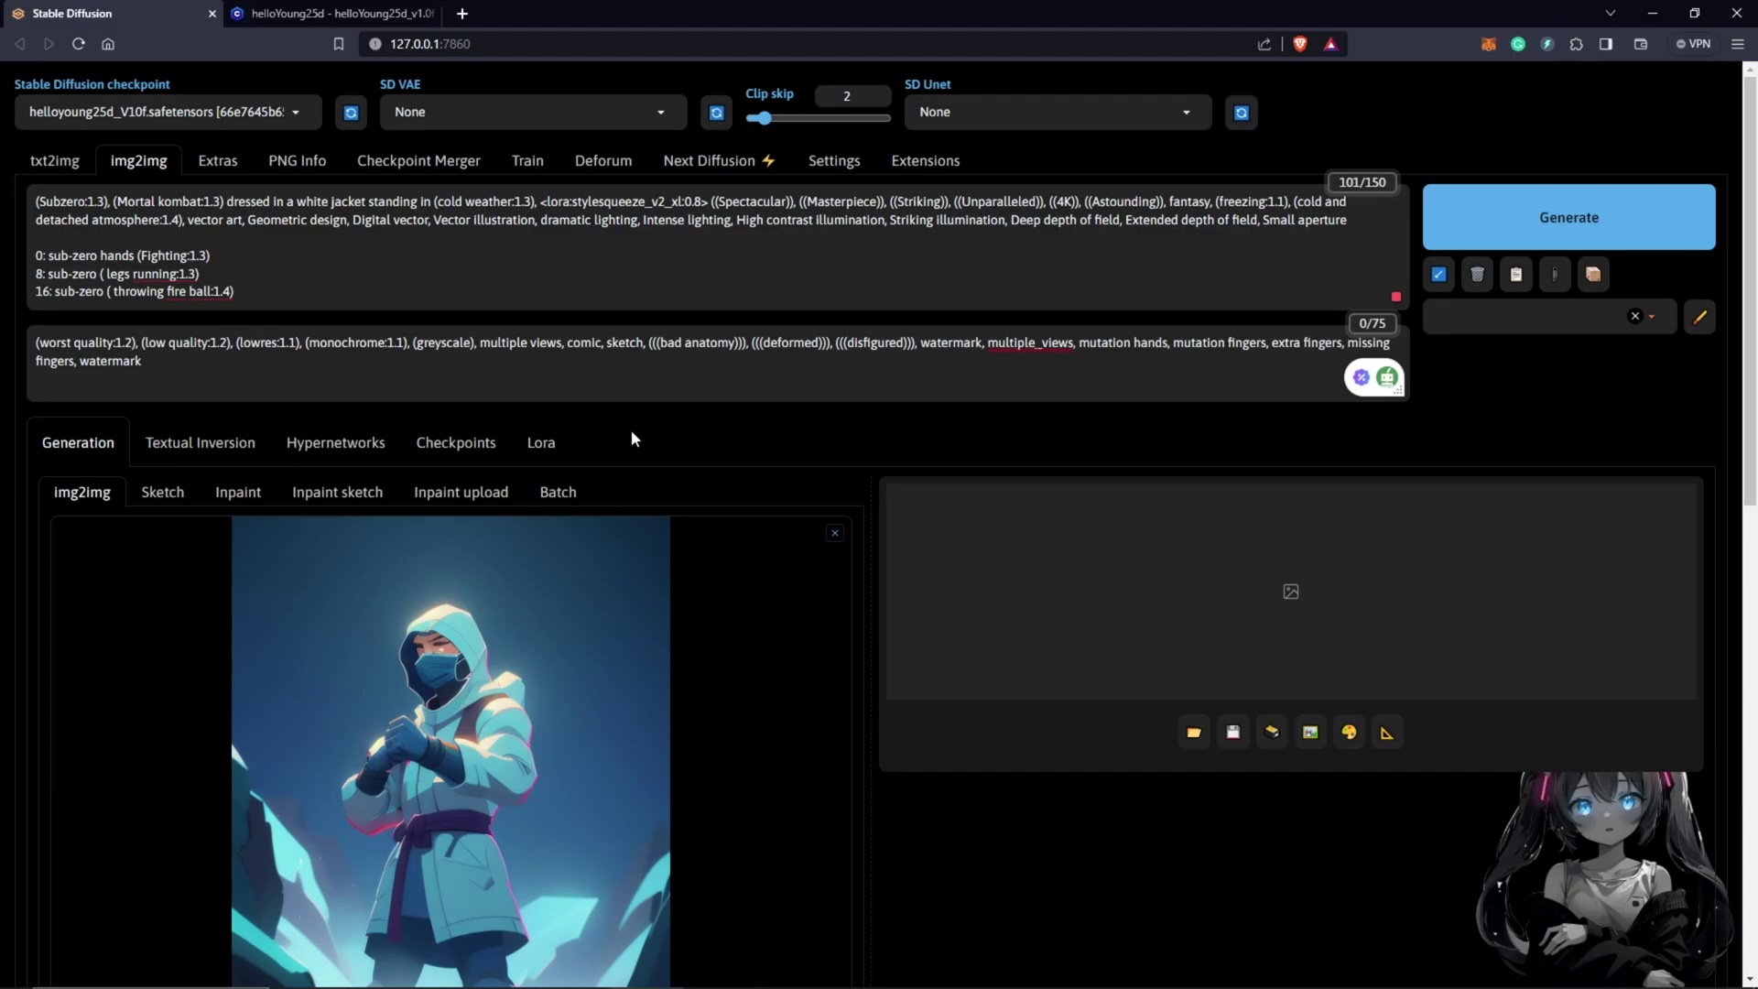
scroll(638, 439, down, 9)
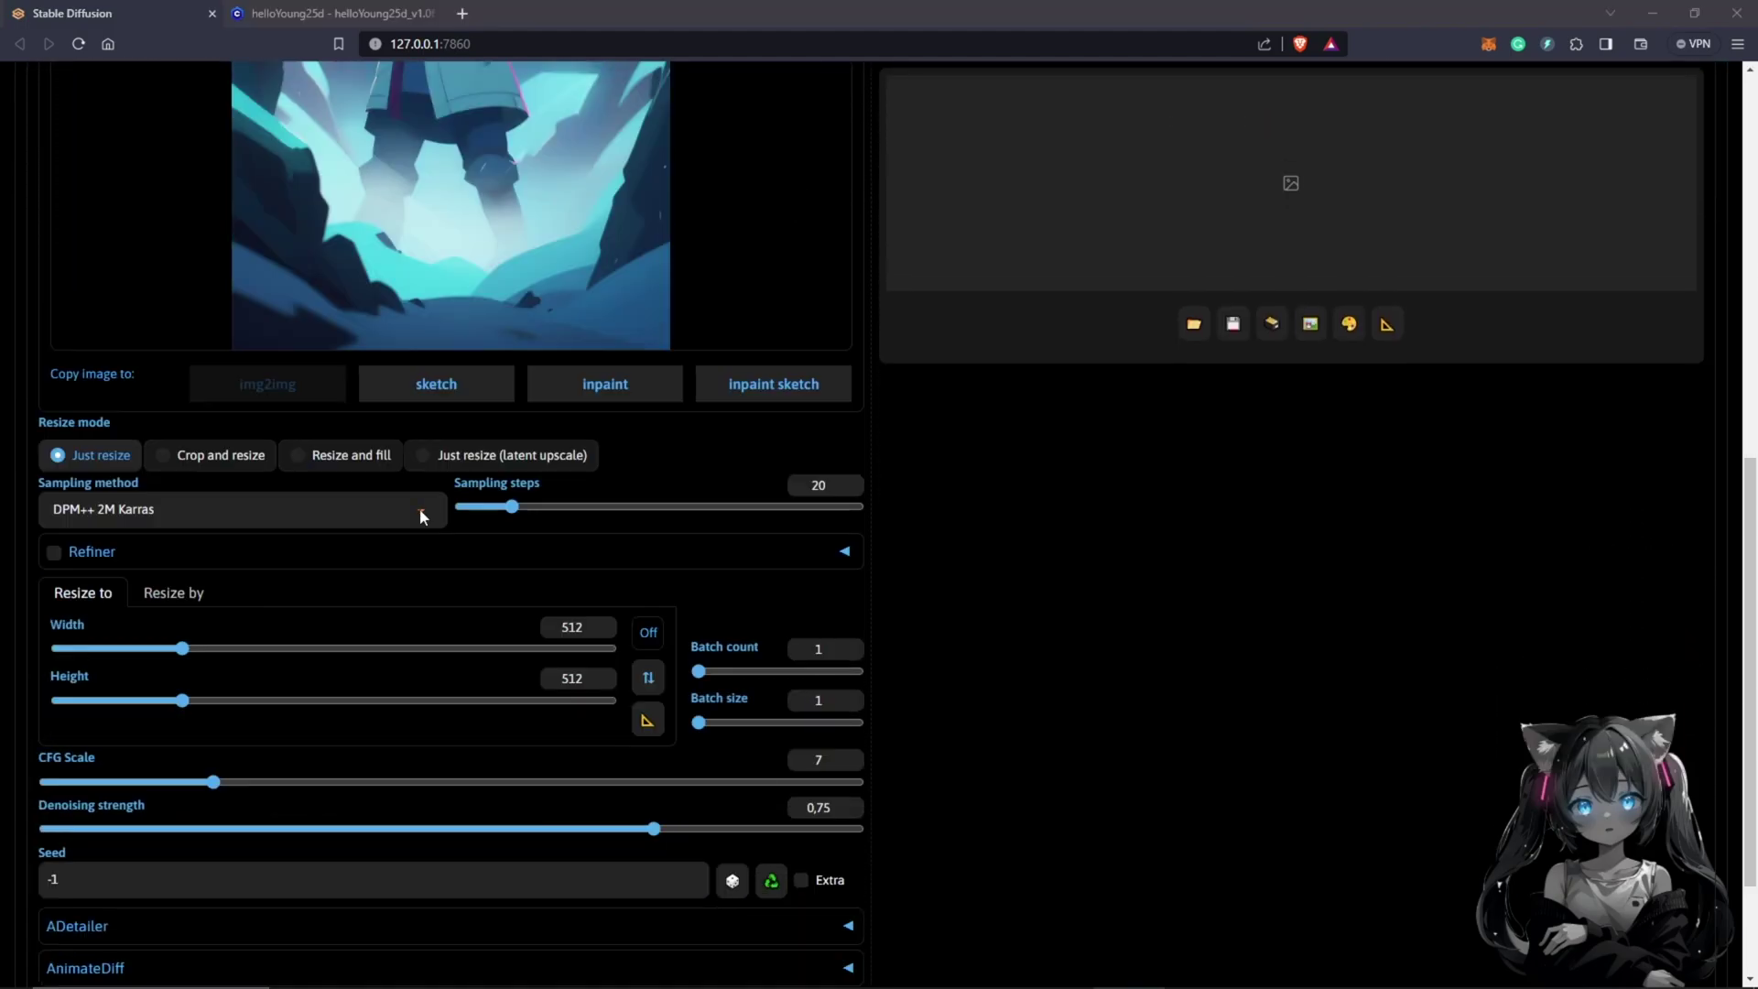
click(419, 508)
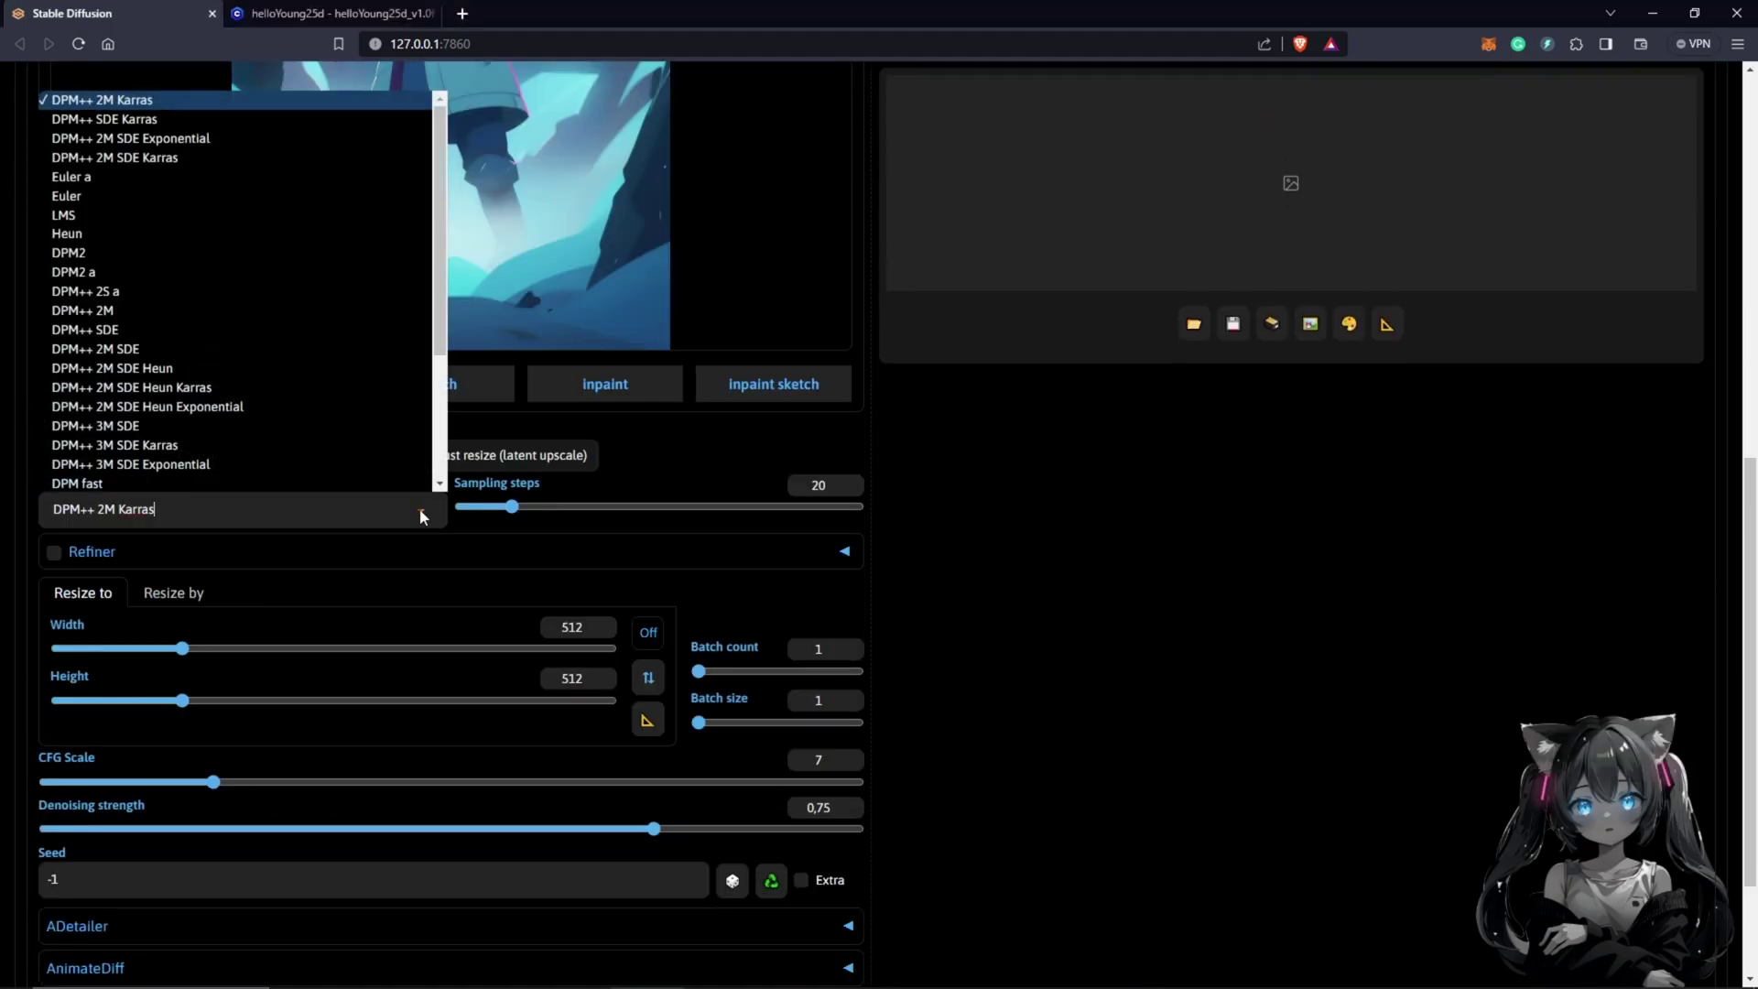
click(119, 178)
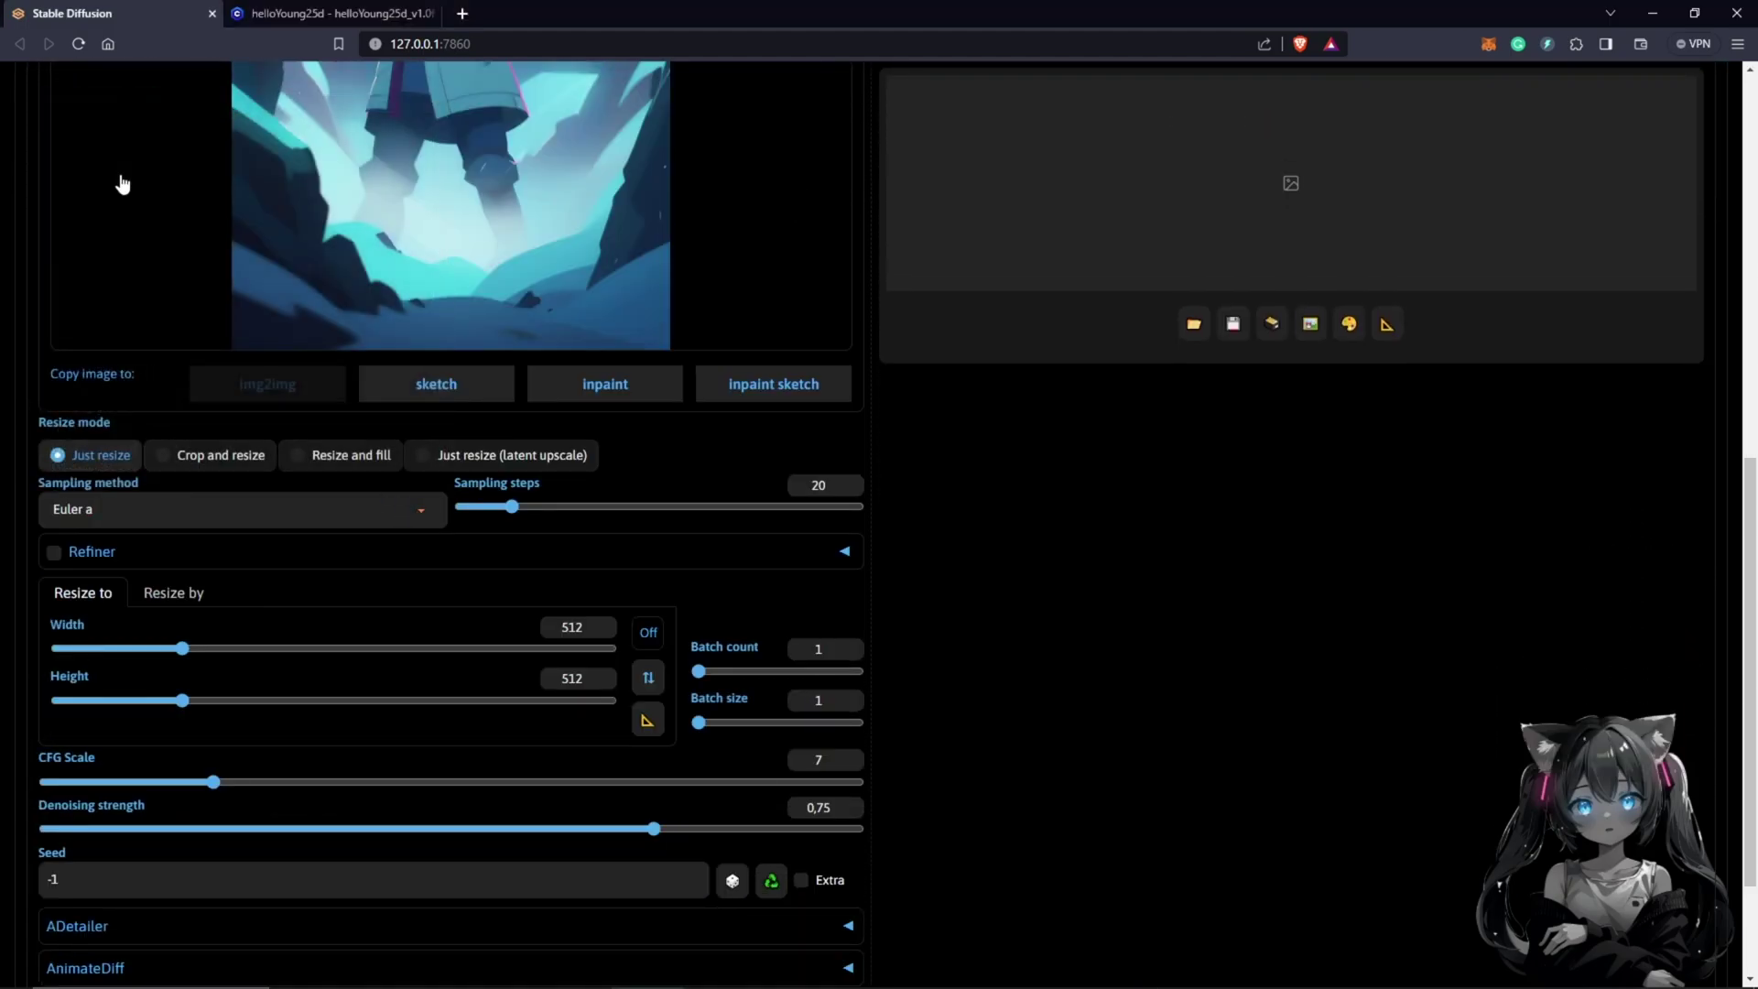
click(536, 508)
click(648, 719)
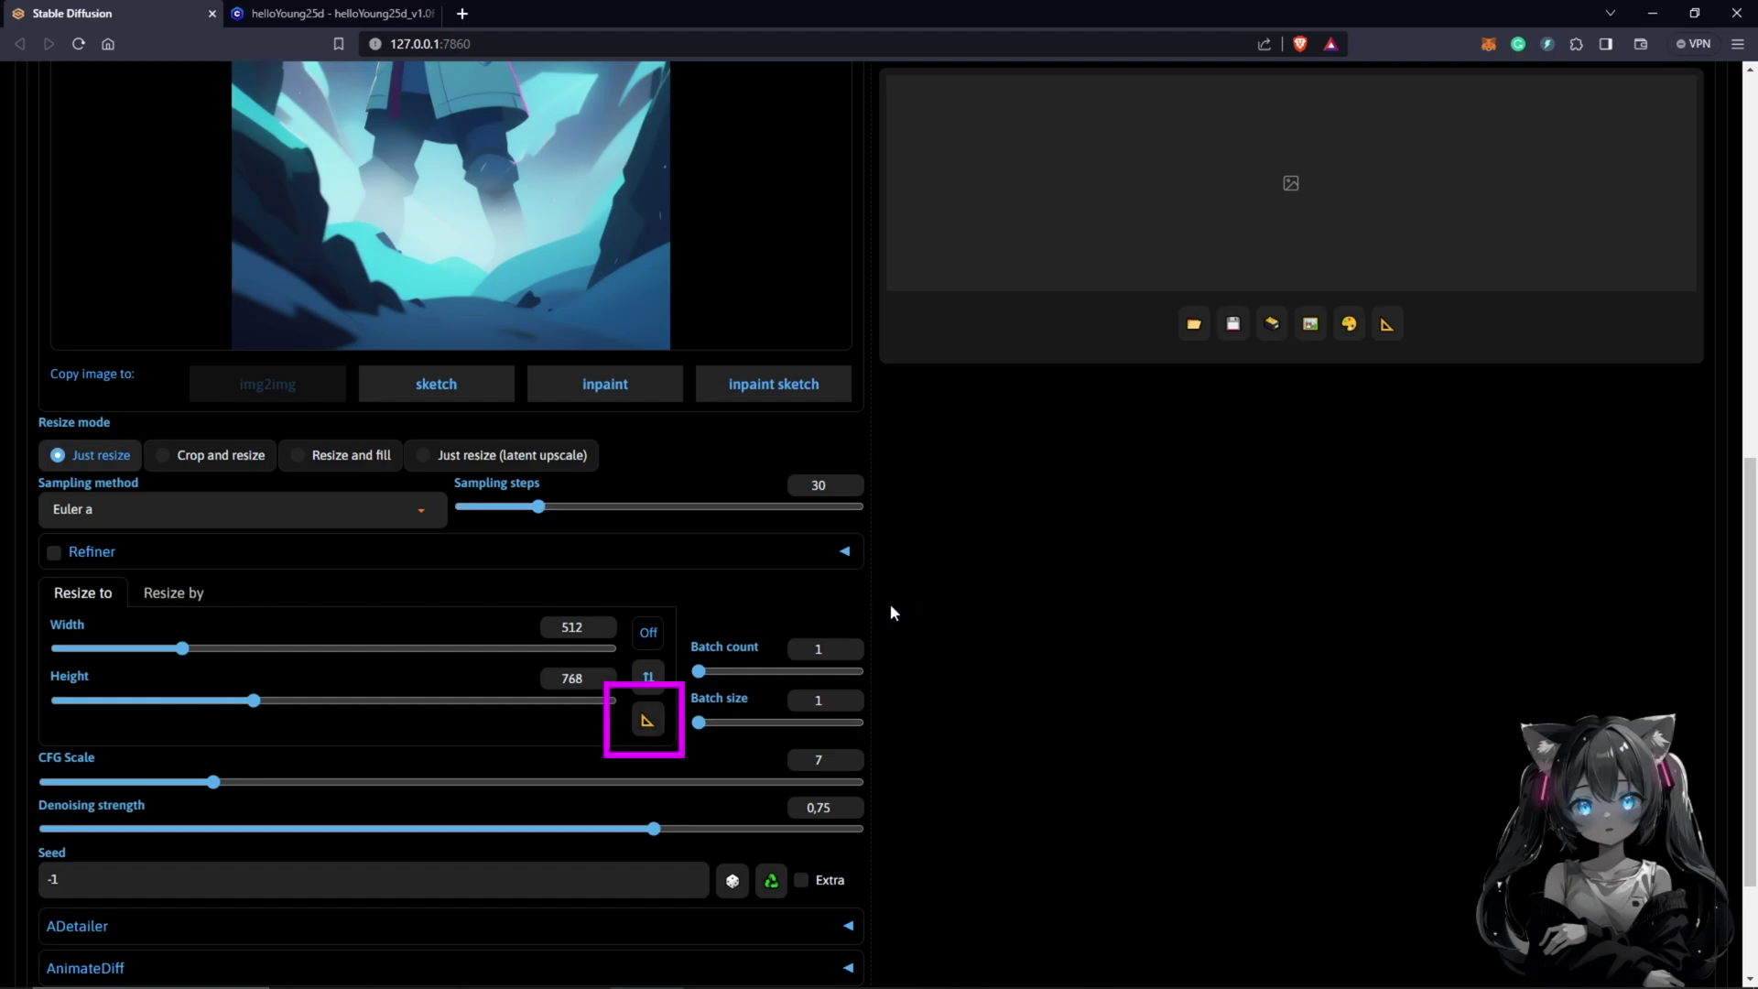
scroll(886, 603, down, 1)
scroll(885, 607, down, 1)
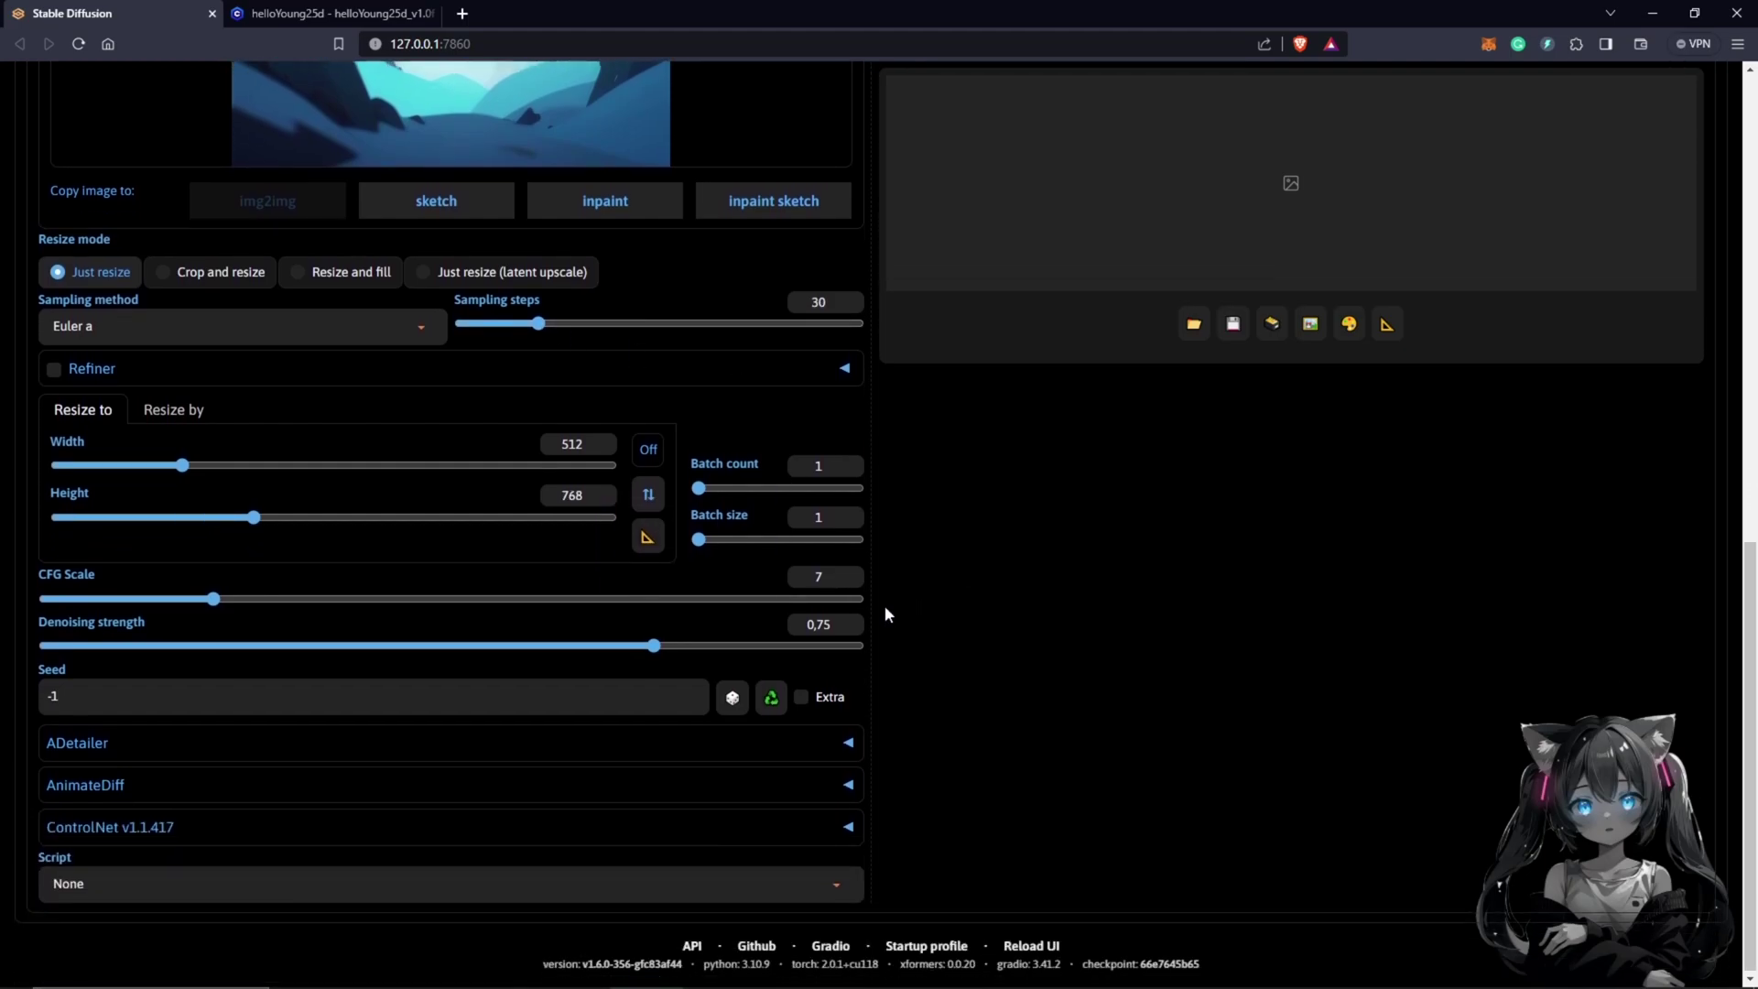
scroll(915, 603, up, 2)
scroll(935, 597, down, 2)
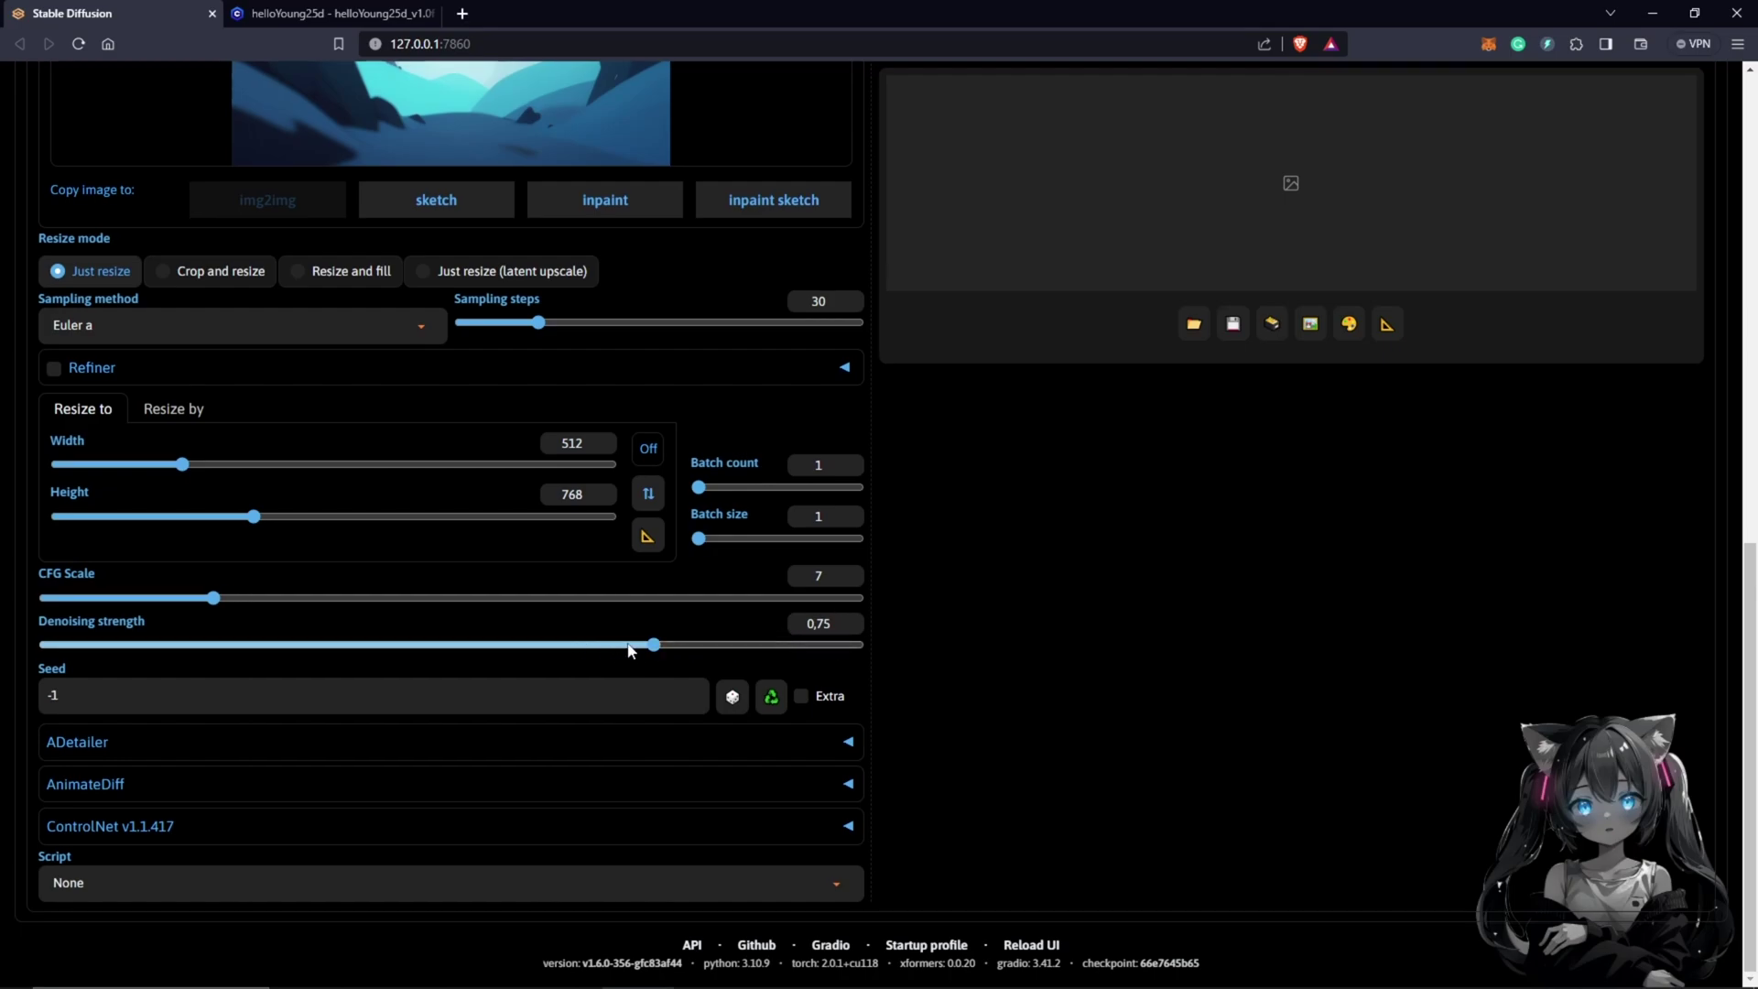
- Keep Script as None, expand AnimateDiff and select the mm_sd_v14.ckpt motion module
click(842, 886)
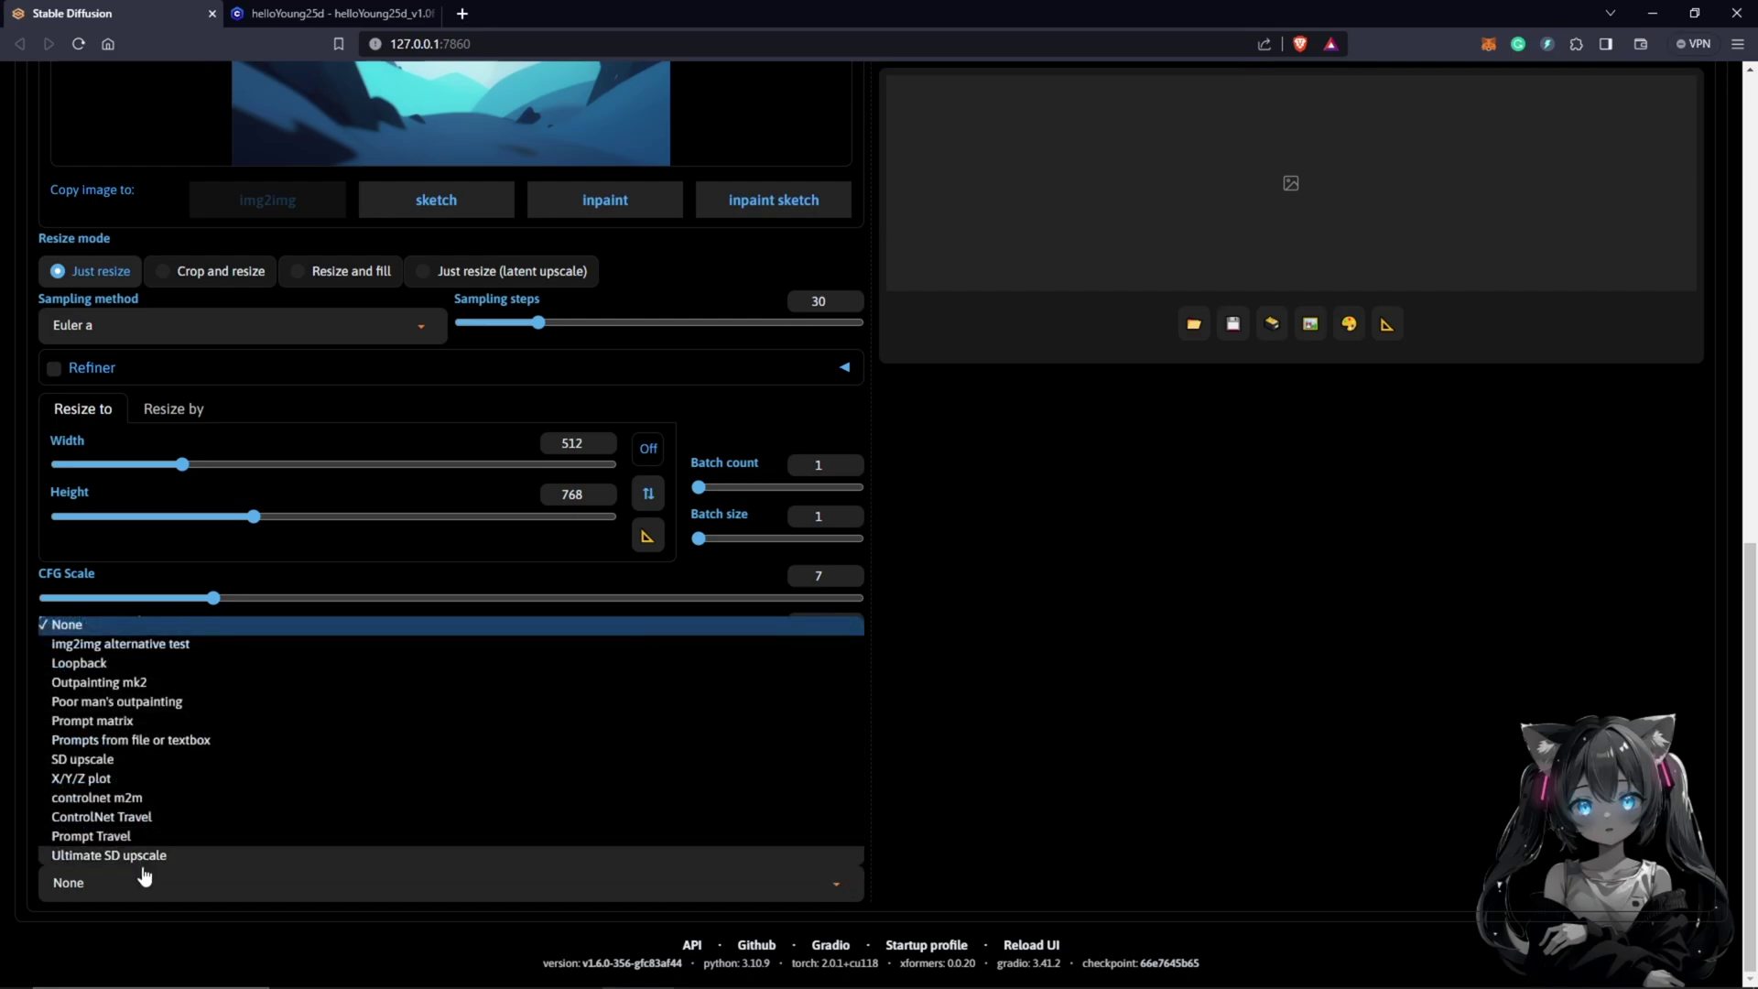
click(202, 944)
click(161, 786)
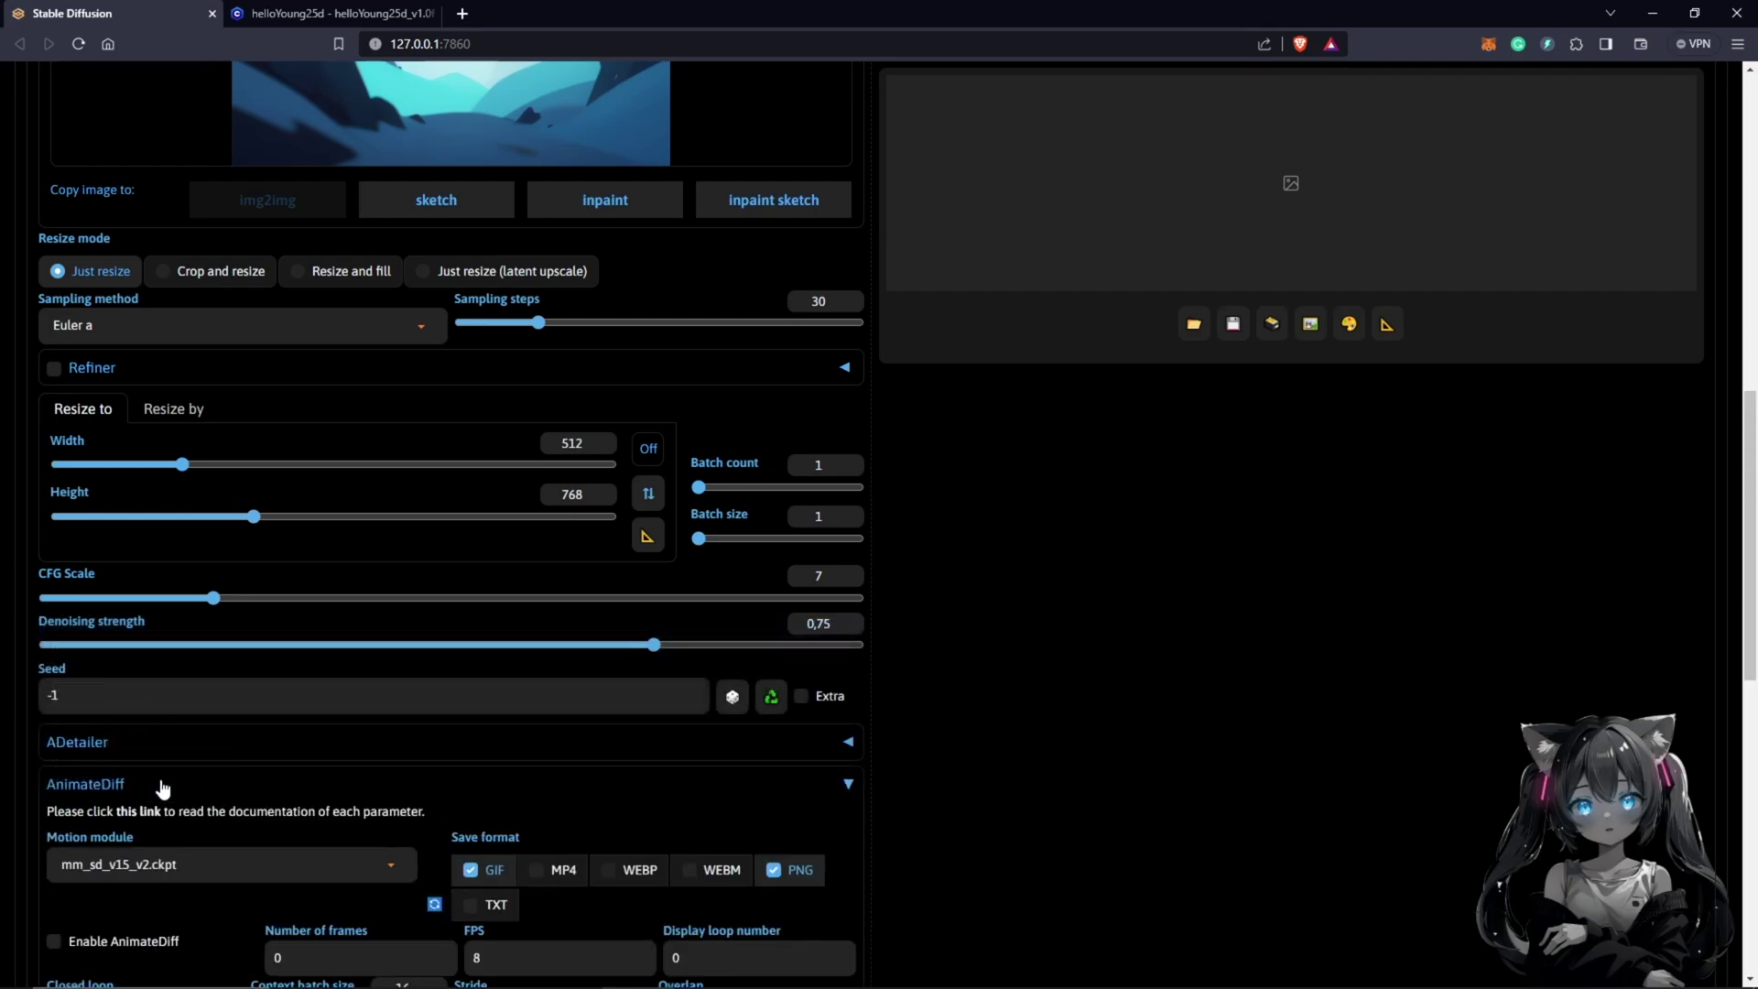
scroll(165, 785, down, 2)
click(219, 679)
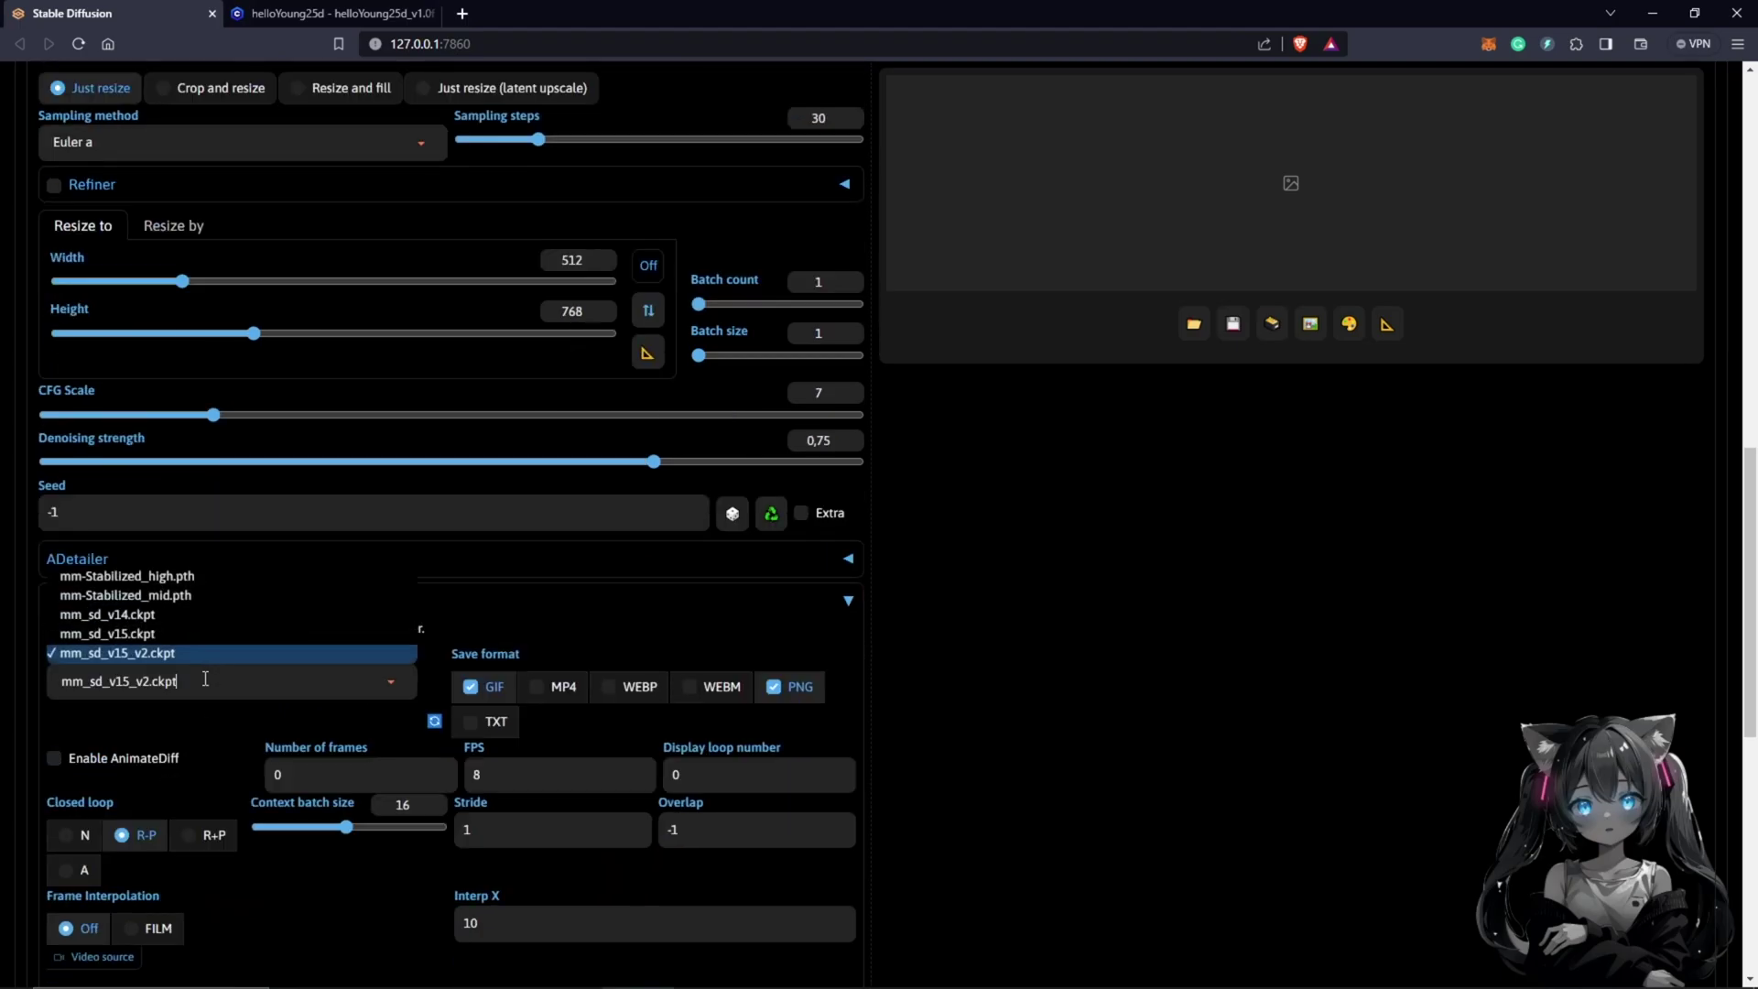
click(148, 616)
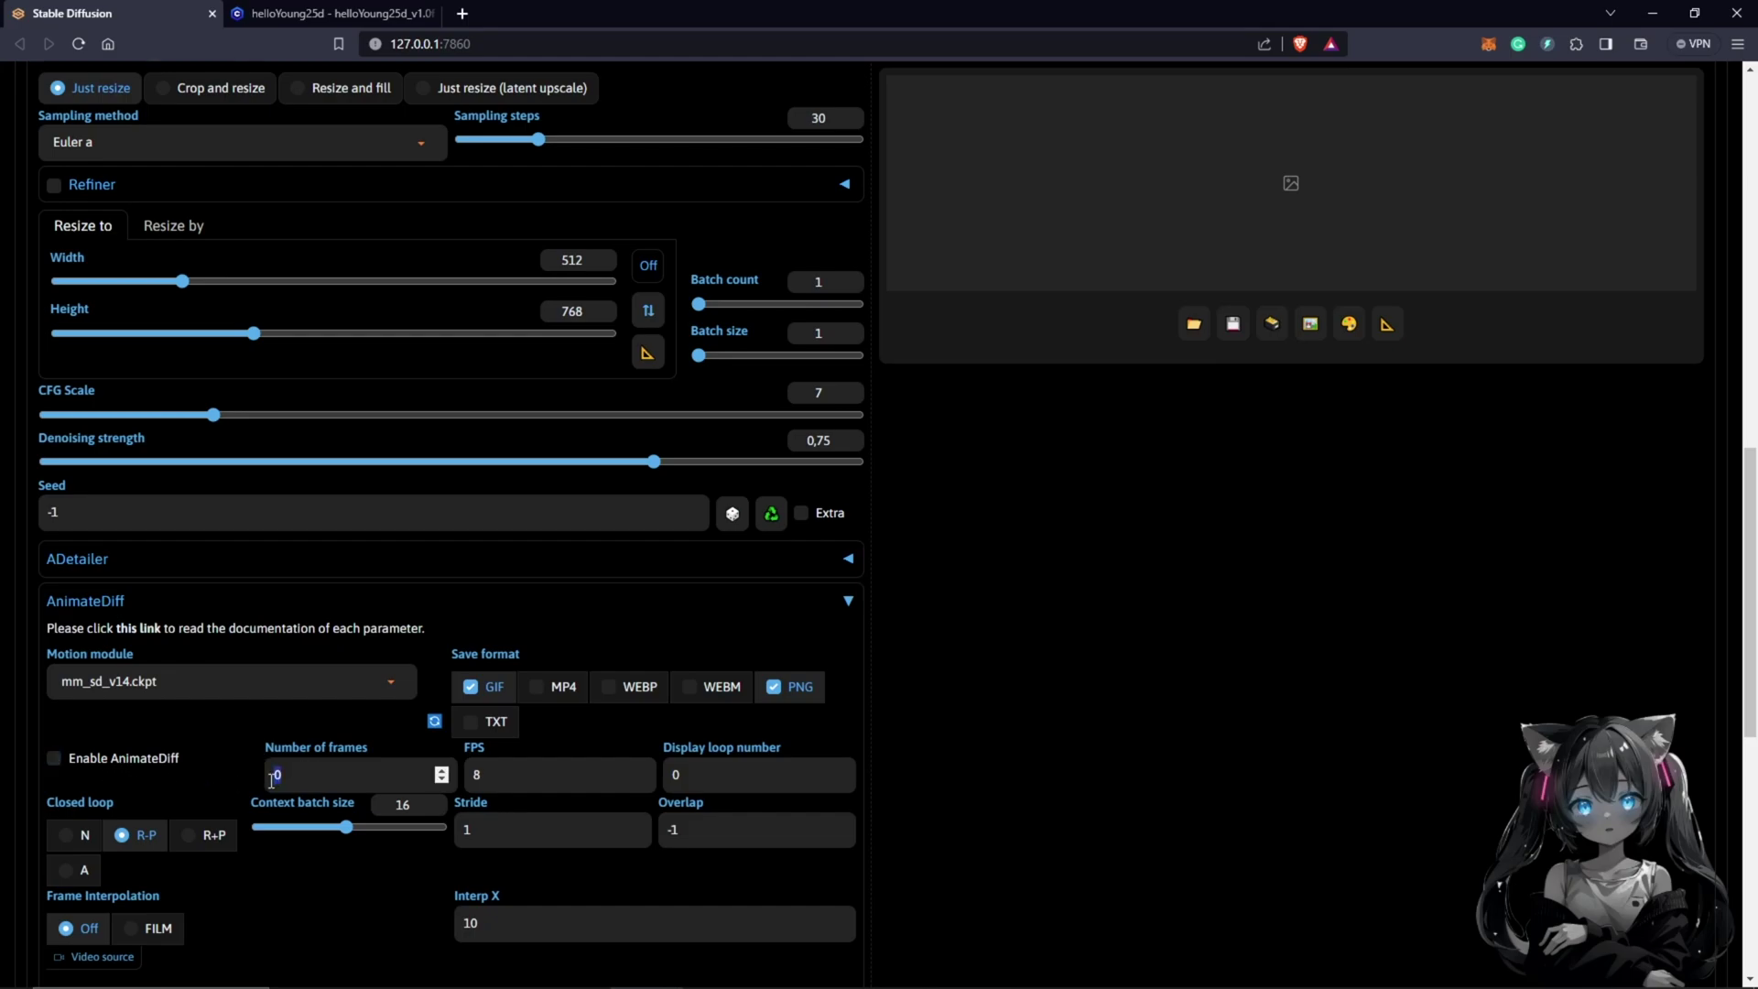
- Set Number of frames to 32 and FPS to 12, then enable AnimateDiff
text(2)
drag(499, 776, 473, 780)
text(12)
click(54, 758)
scroll(888, 785, up, 3)
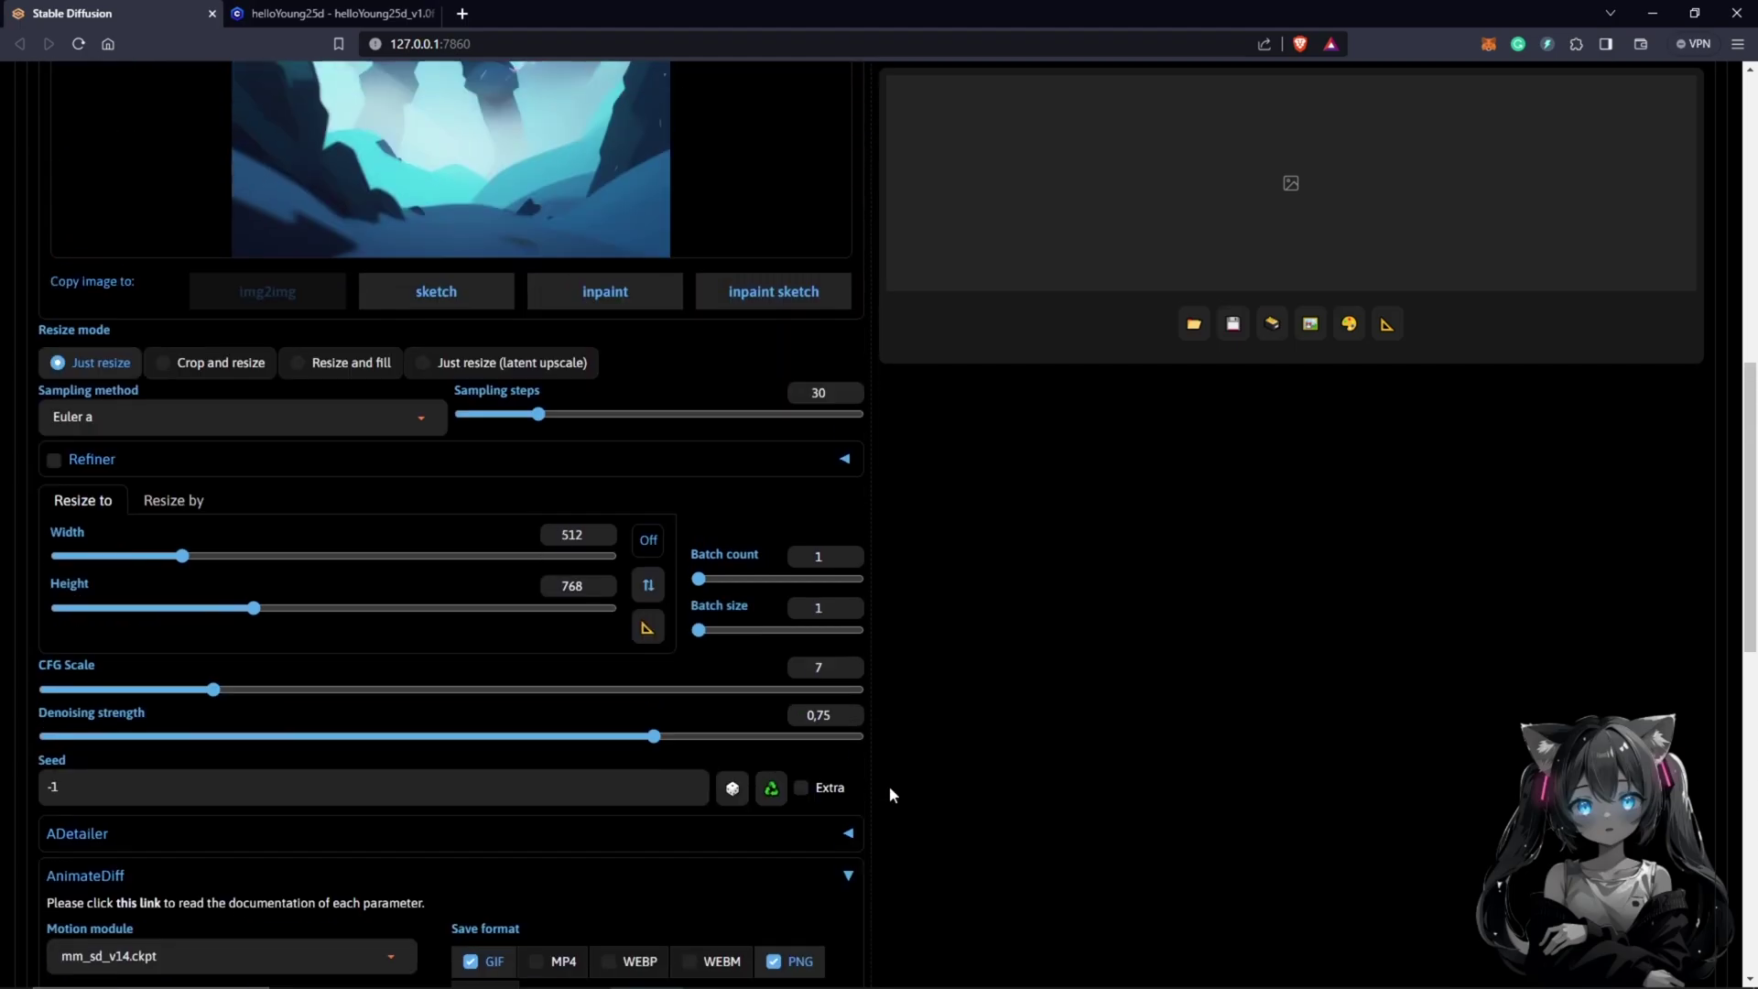
scroll(888, 786, up, 9)
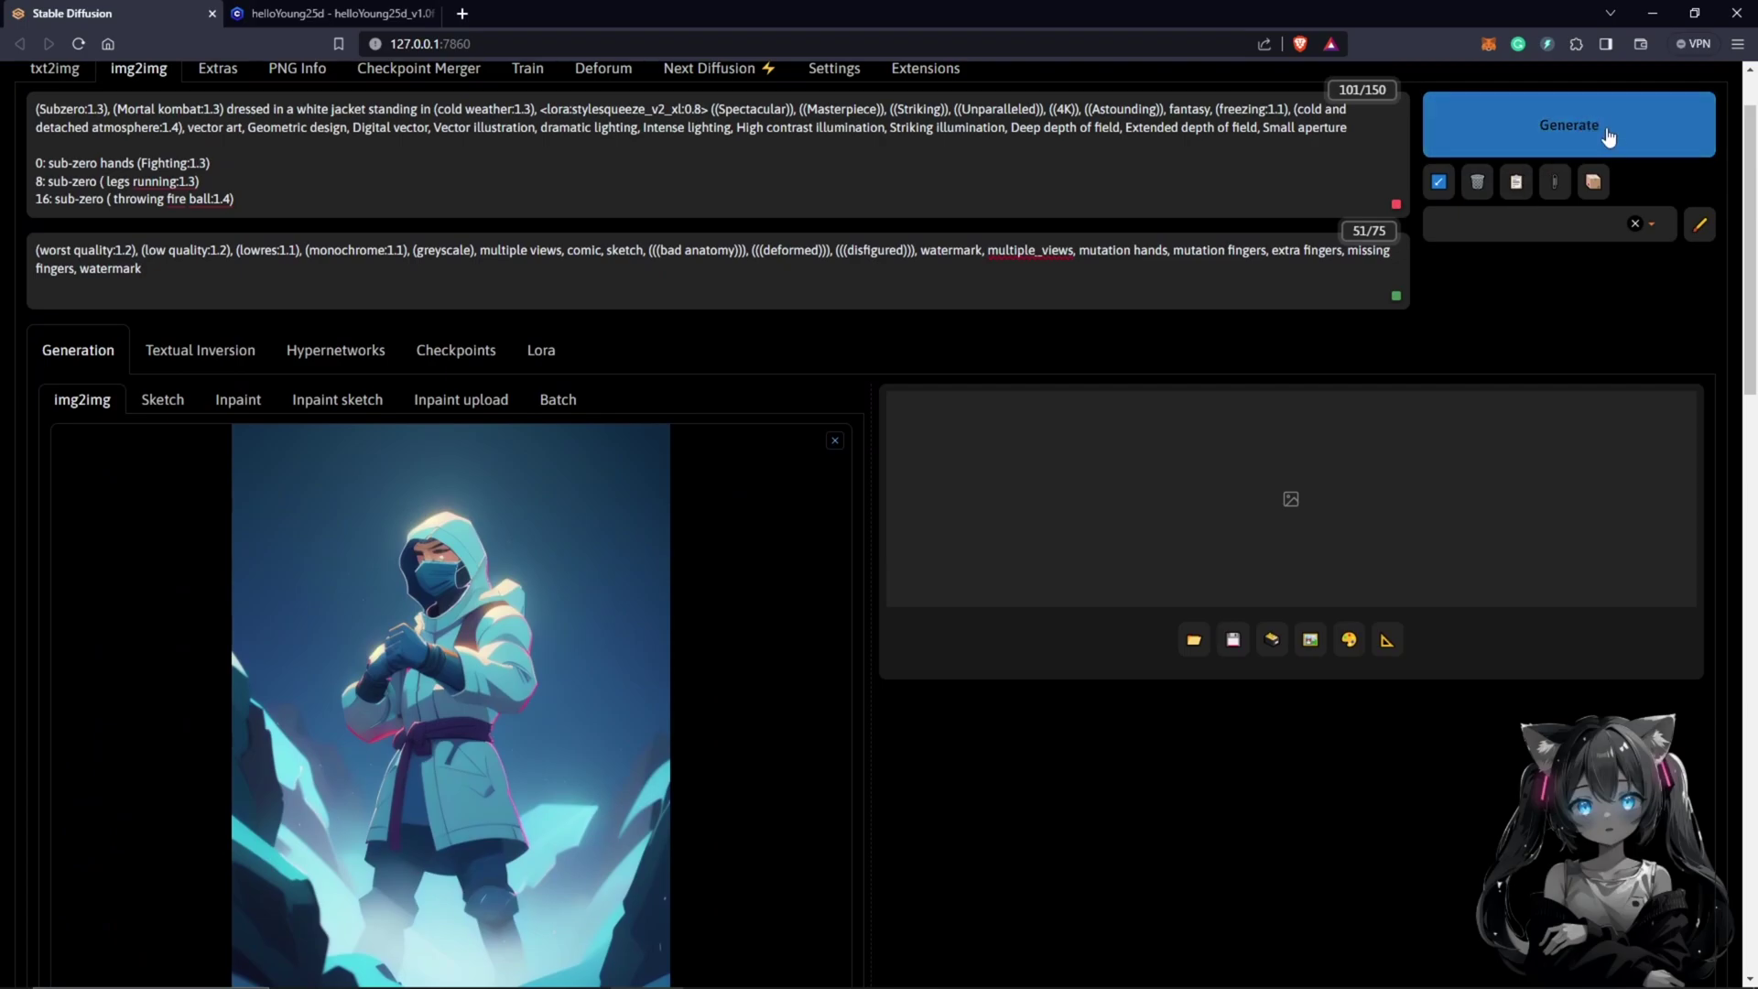
- Start the img2img render and follow it as the frame grid appears
click(1612, 140)
scroll(1611, 139, down, 2)
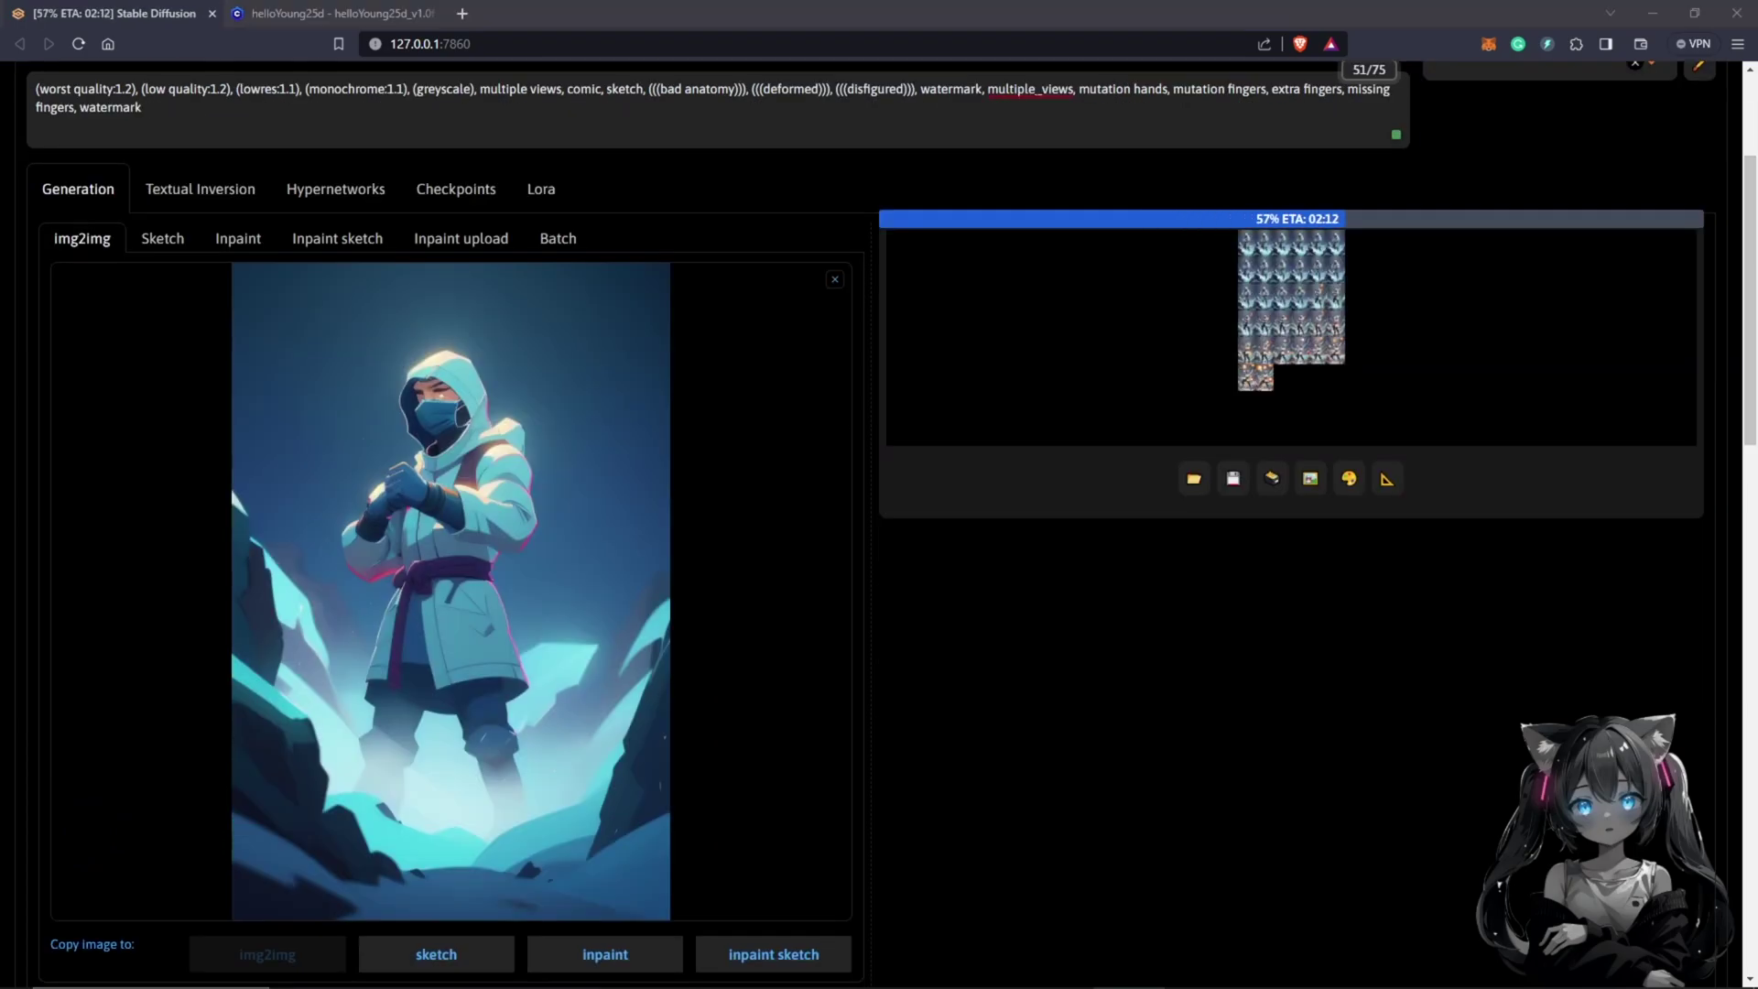